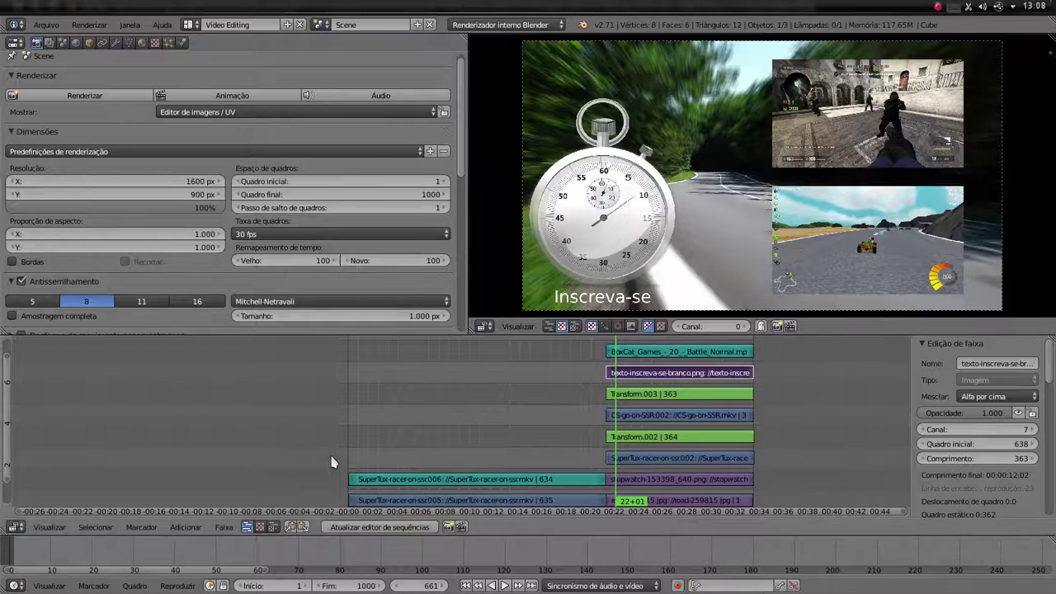
# Step: Bring up the browser on the YouTube page of the composite video, paused at 0:24
pyautogui.moveTo(4, 388)
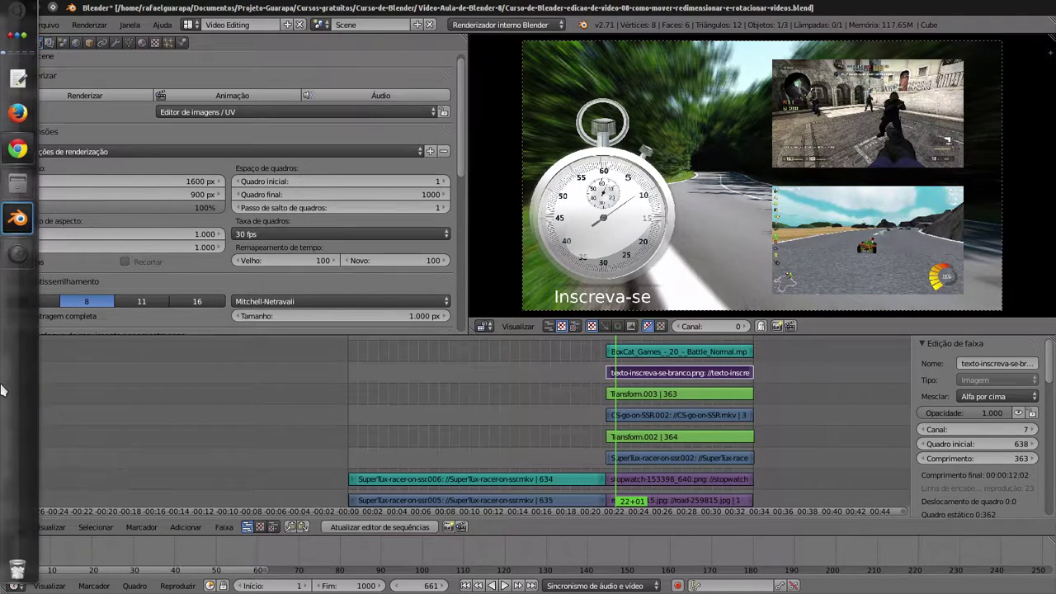
pyautogui.click(20, 149)
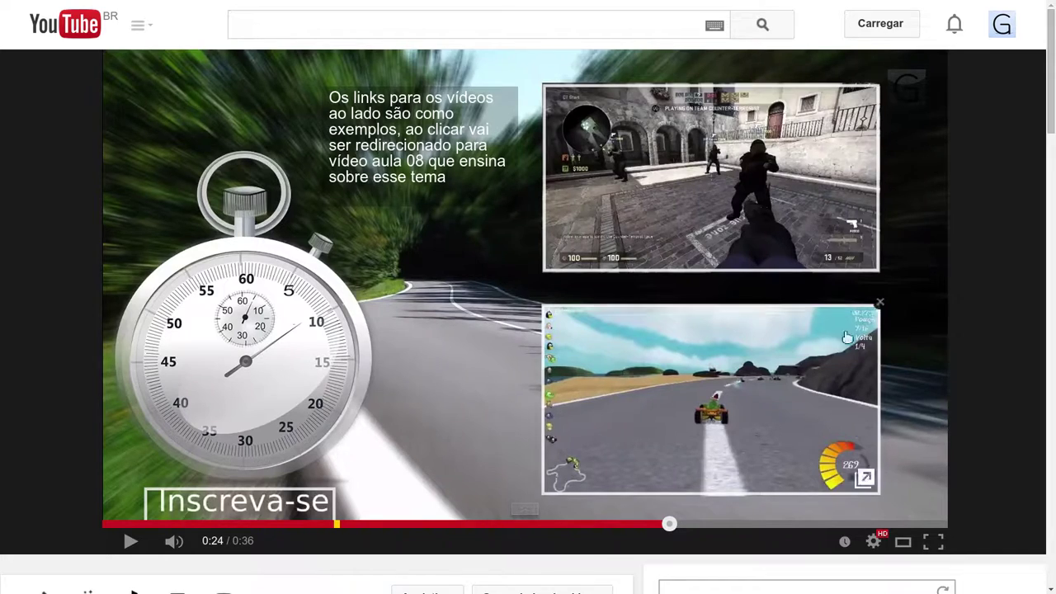
# Step: Scroll the YouTube page to review the Inscreva-se annotation, then switch back to Blender
pyautogui.moveTo(1052, 124); pyautogui.dragTo(1052, 146)
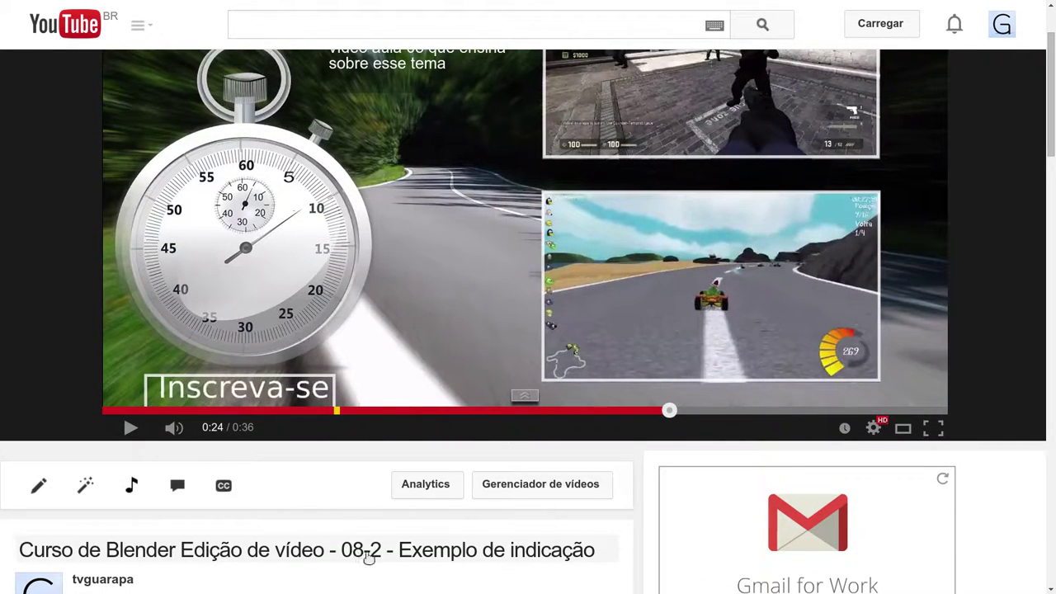
pyautogui.moveTo(1050, 151); pyautogui.dragTo(1052, 124)
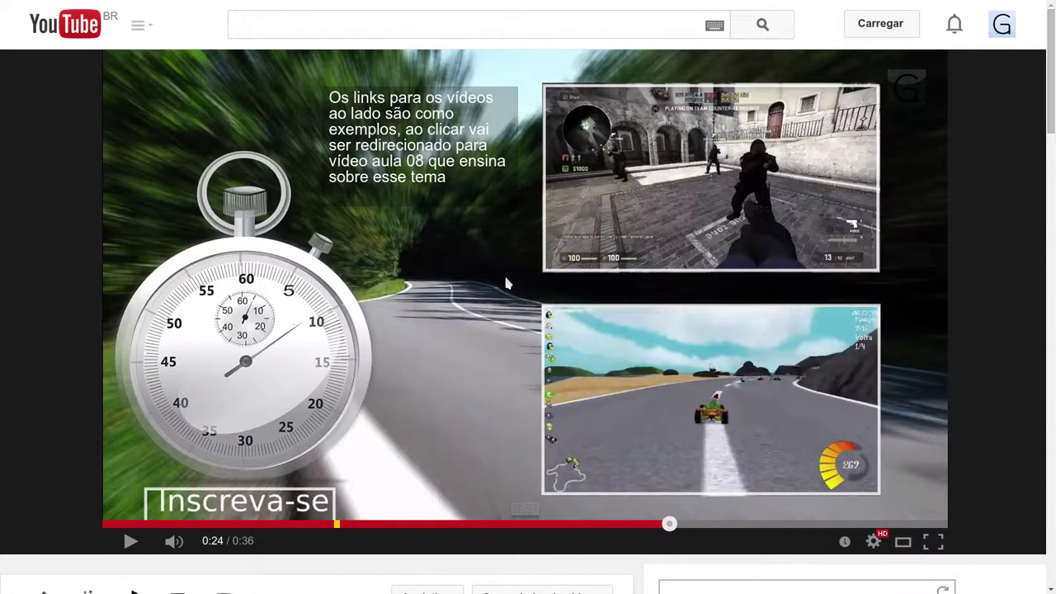
pyautogui.moveTo(319, 504)
pyautogui.hotkey('alt', 'Tab')
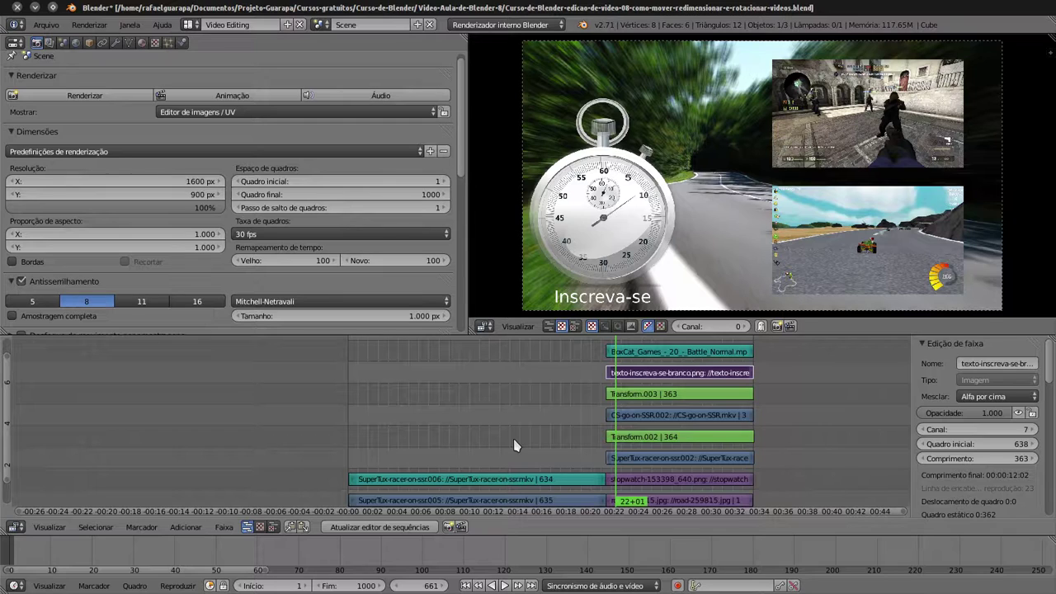
pyautogui.click(513, 446)
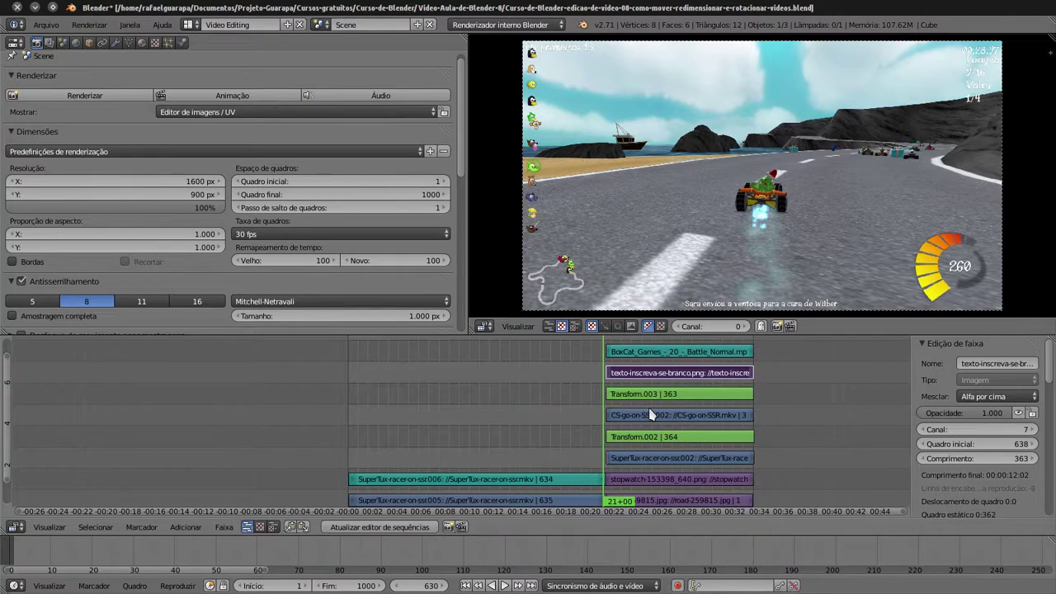
pyautogui.hotkey('alt', 'a')
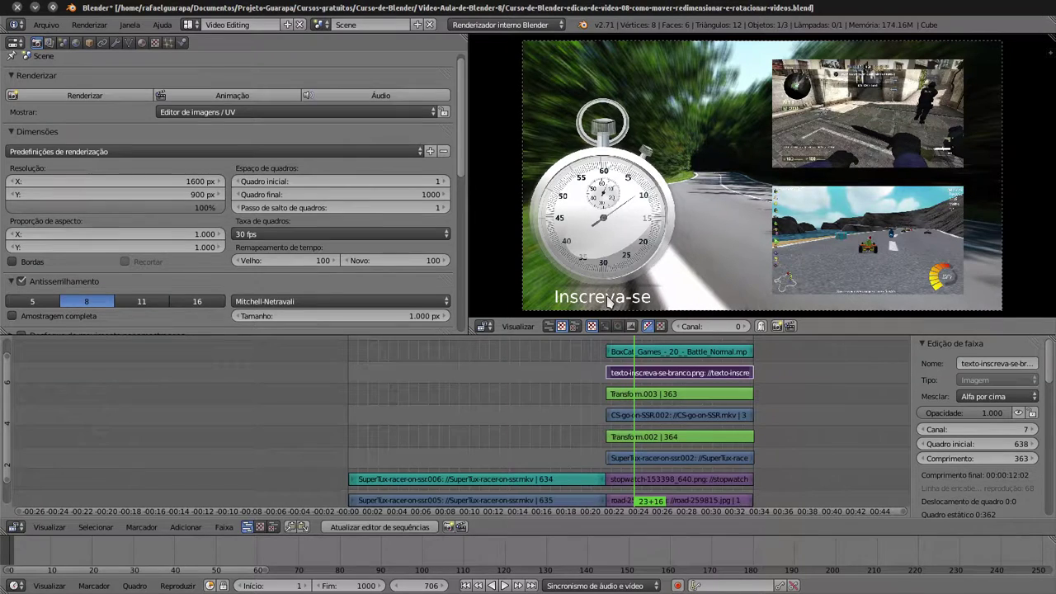
pyautogui.moveTo(2, 290)
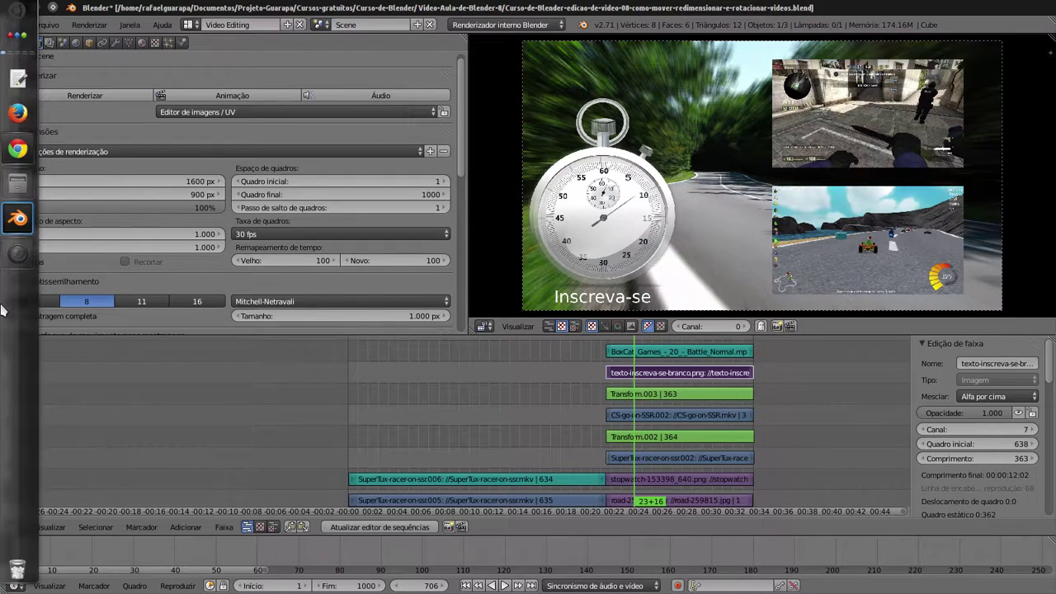
# Step: Launch Inkscape from the desktop and maximize its blank 'Novo documento 1' window
pyautogui.press('ctrl+super+d')
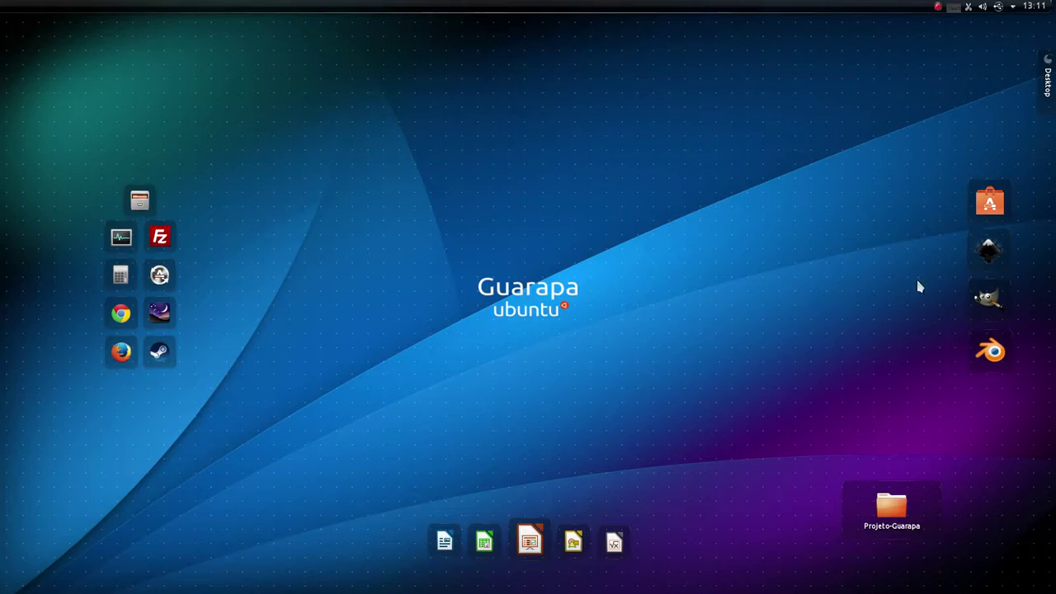
pyautogui.click(994, 257)
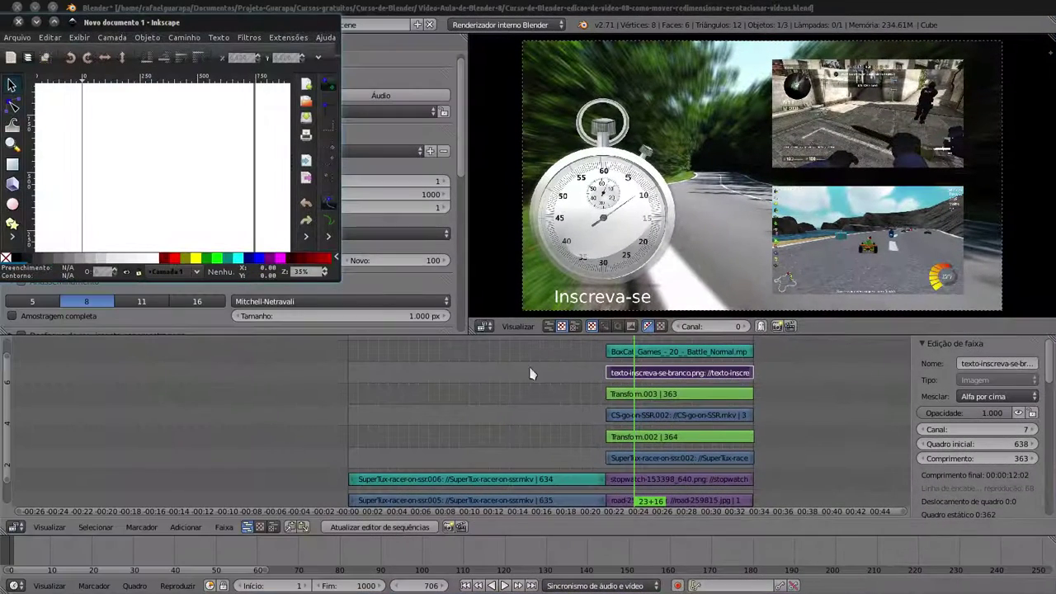
pyautogui.click(54, 23)
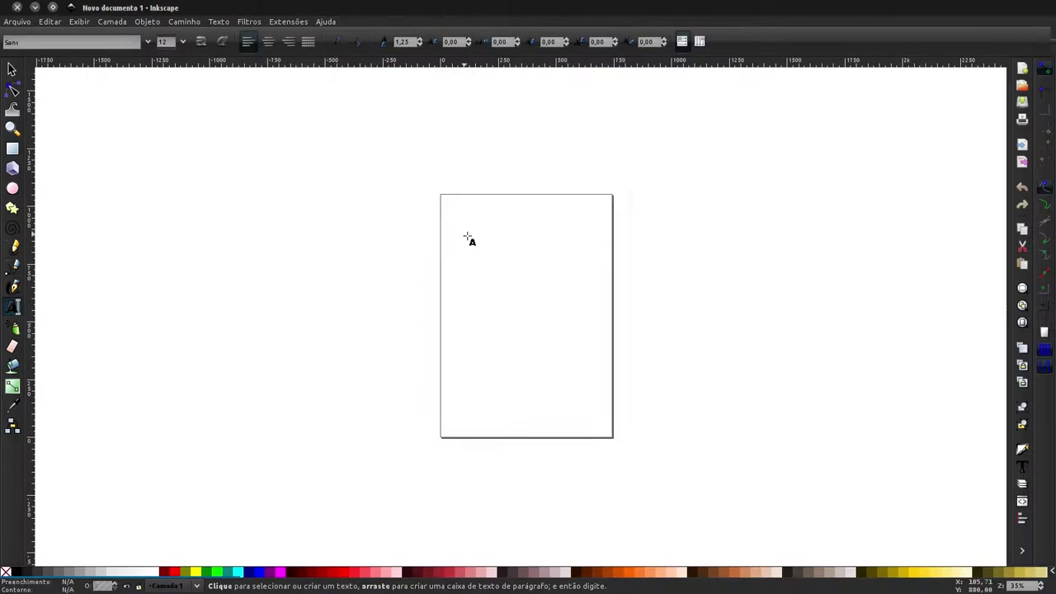
# Step: Add the text 'Inscreva-se' and scale it up to roughly 230 px wide
pyautogui.click(459, 244)
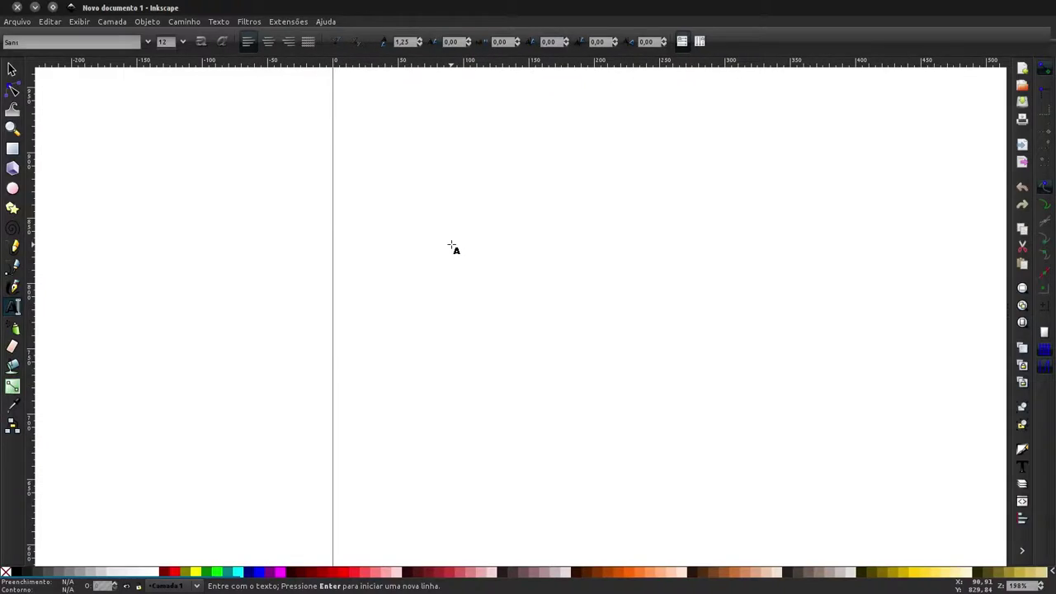
pyautogui.write('I')
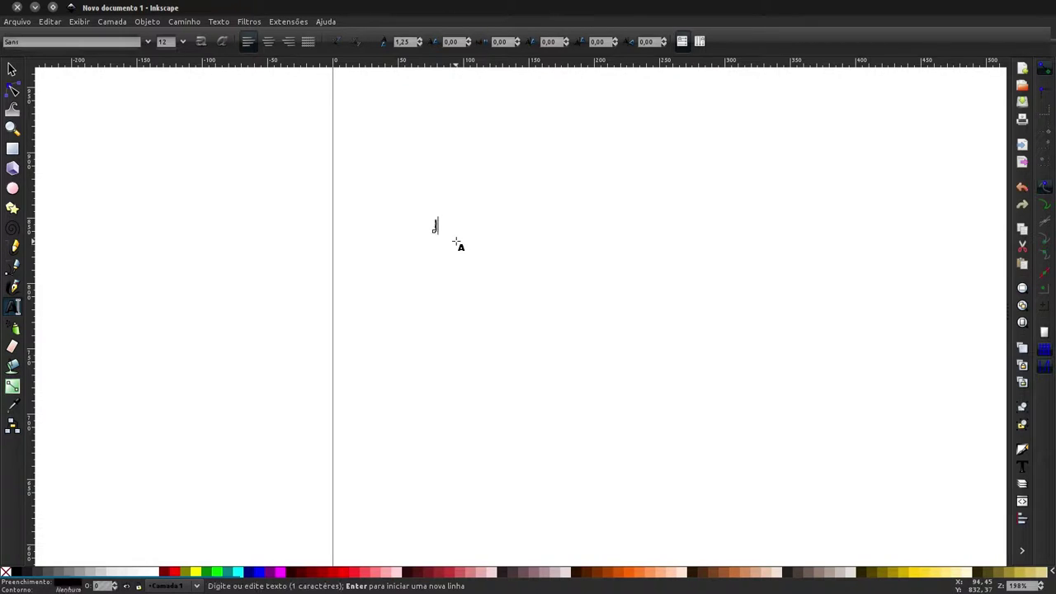
pyautogui.write('nscreva-se')
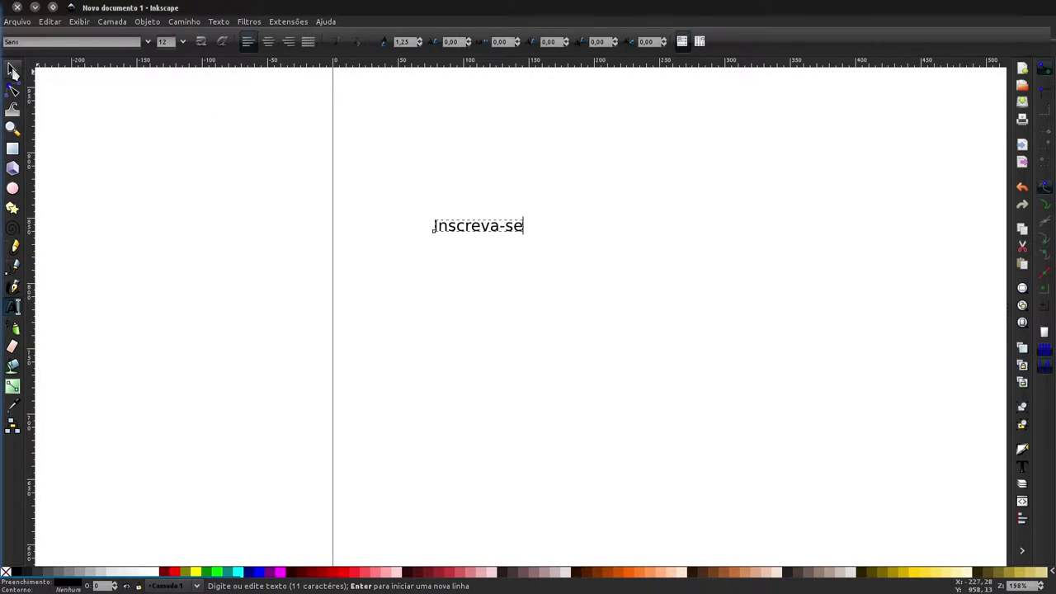
pyautogui.click(12, 70)
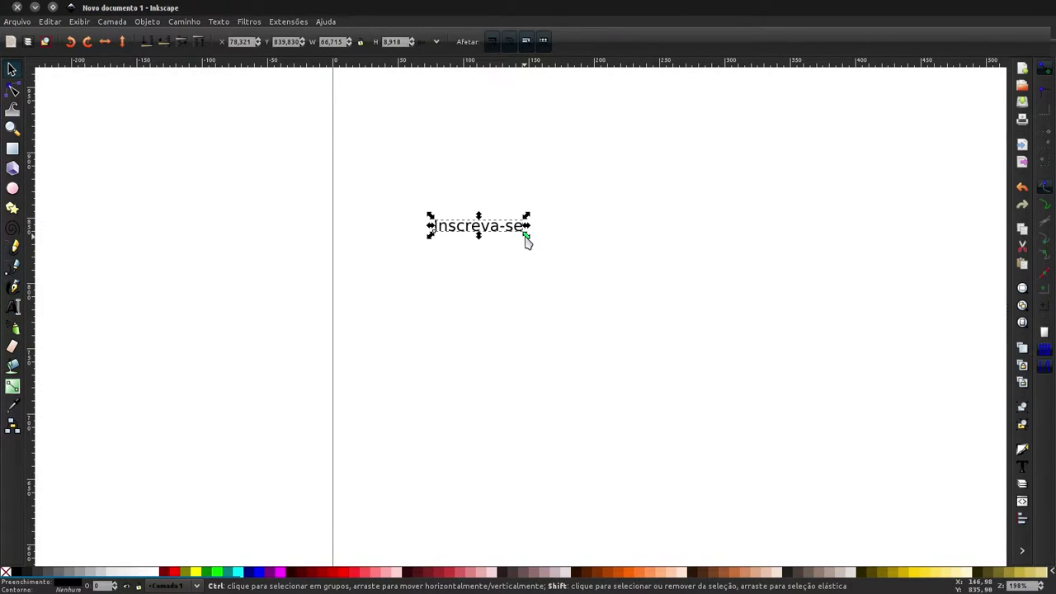
pyautogui.moveTo(527, 238)
pyautogui.mouseDown()
pyautogui.moveTo(692, 286)
pyautogui.moveTo(632, 266)
pyautogui.mouseUp()
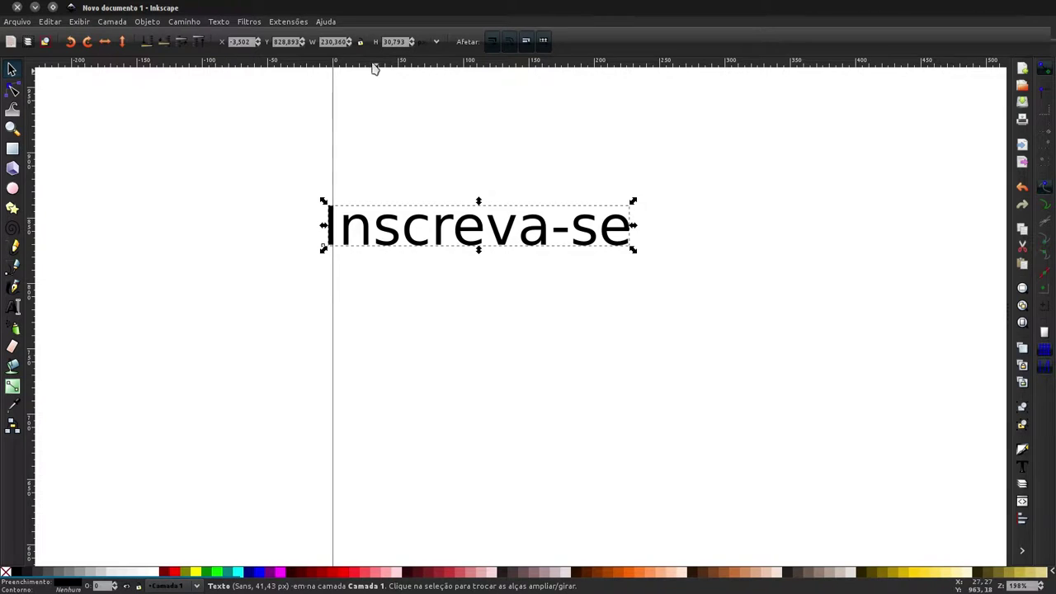
# Step: View texto-inscreva-se-branco.png from the project folder for reference, then return to Inkscape
pyautogui.click(18, 182)
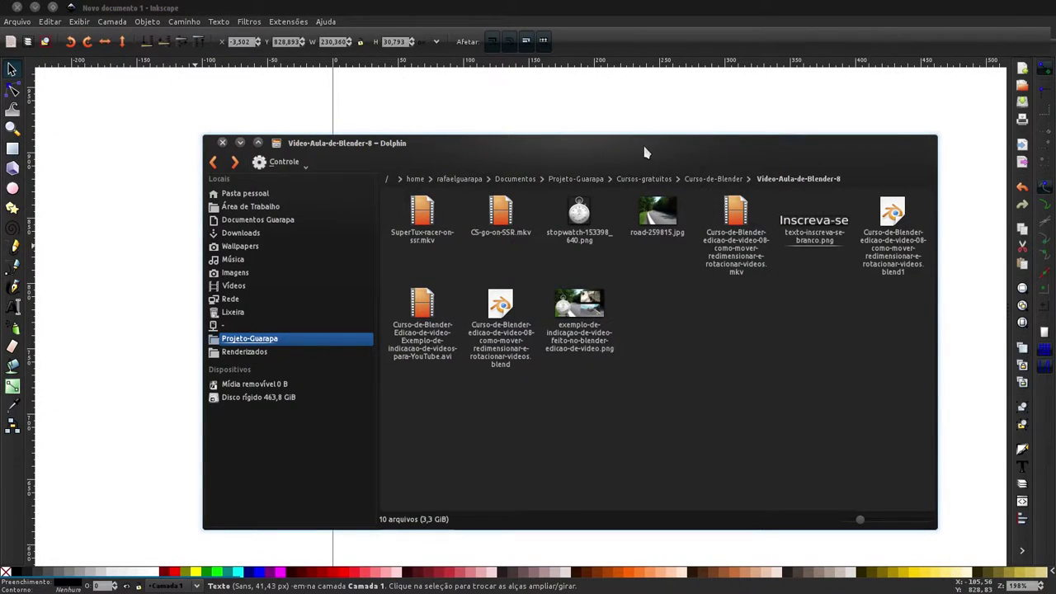
pyautogui.moveTo(644, 147); pyautogui.dragTo(597, 144)
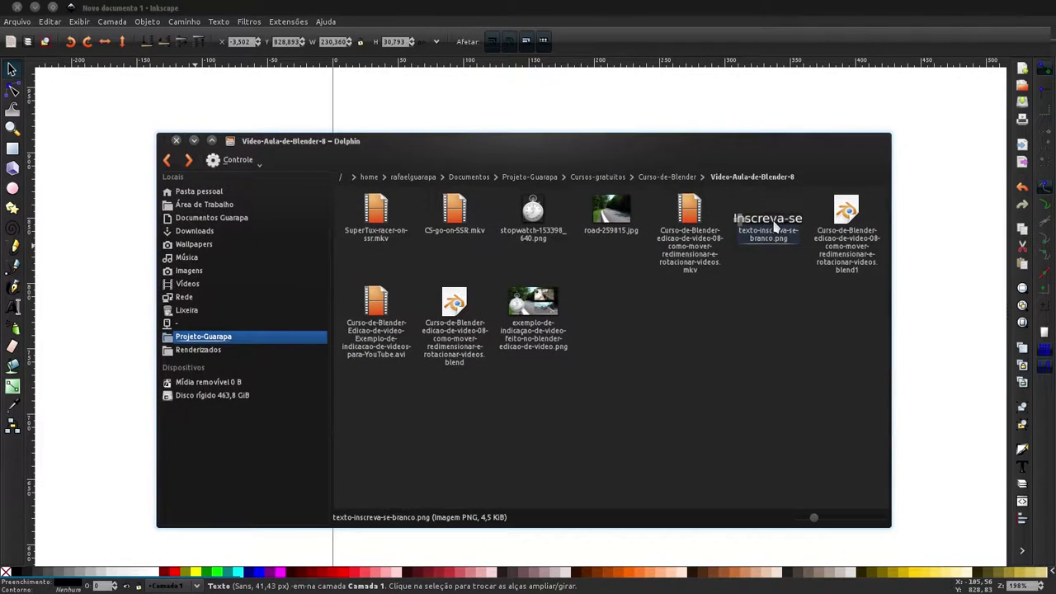
pyautogui.click(775, 228)
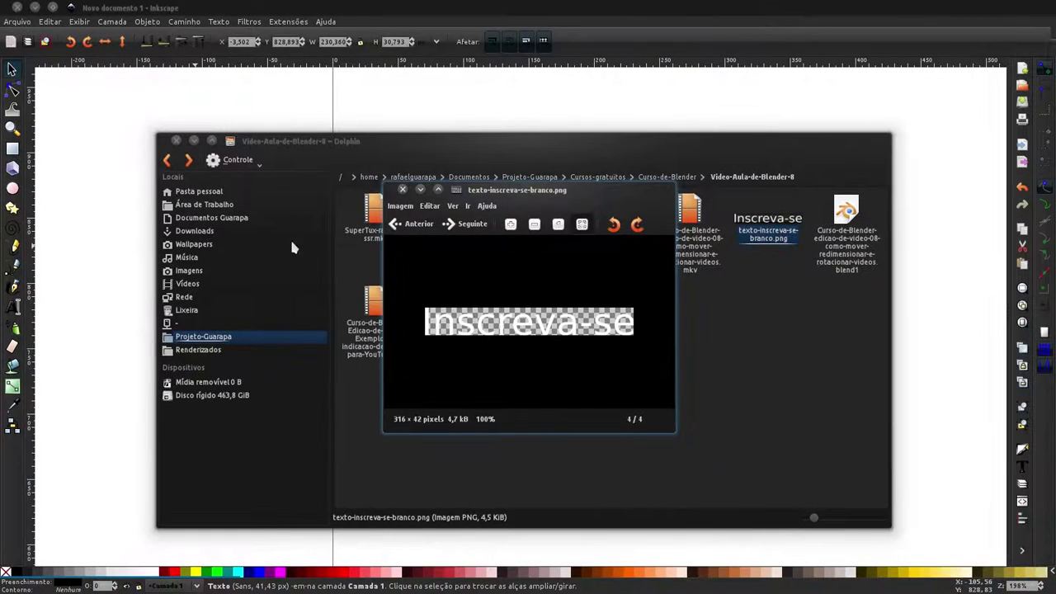
pyautogui.click(402, 113)
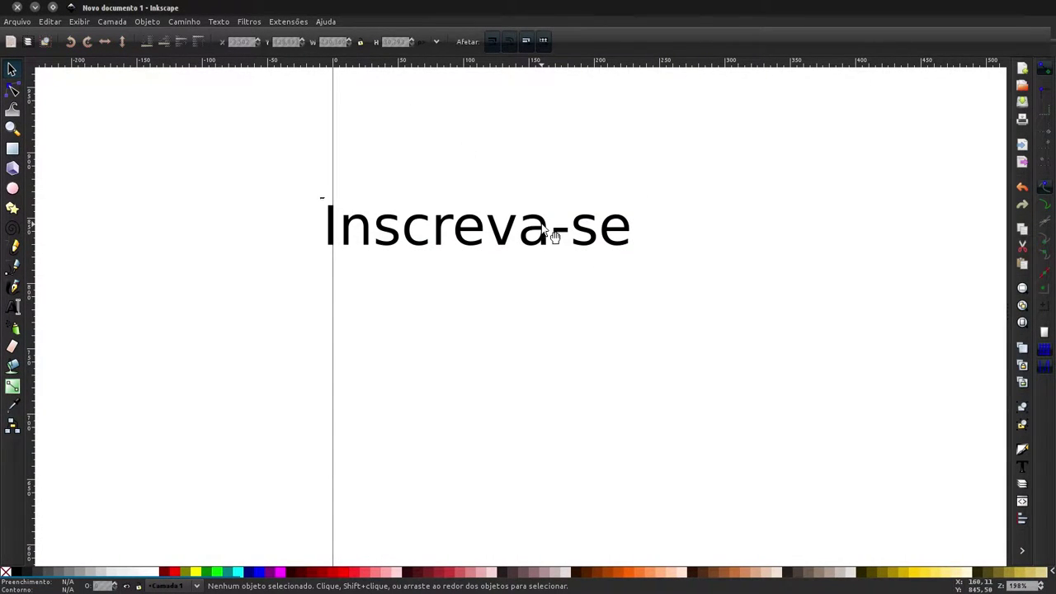
# Step: Select the Inscreva-se text and enlarge it a bit more with its corner handle
pyautogui.click(556, 234)
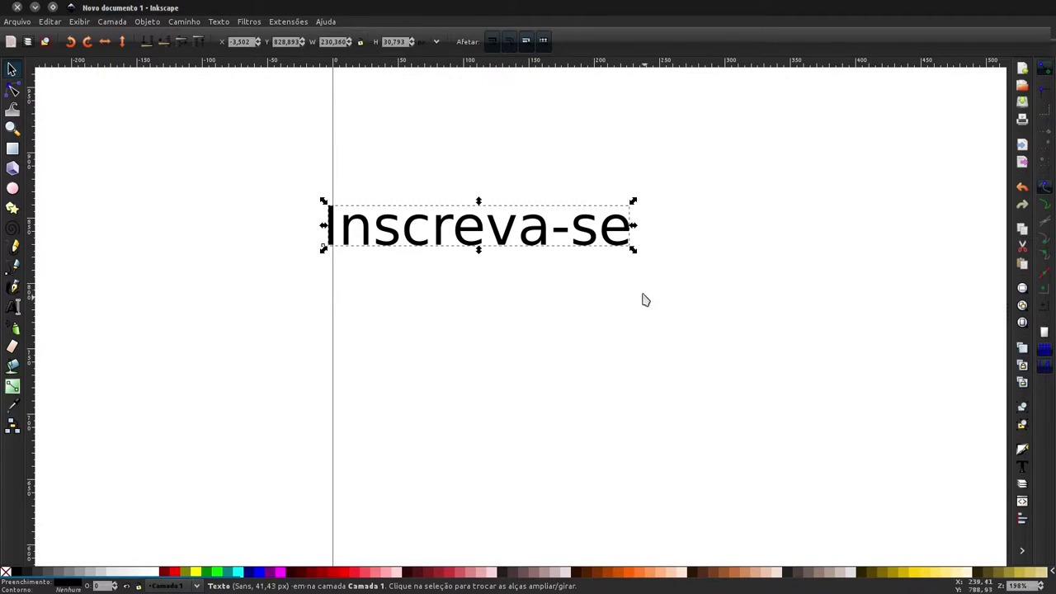
pyautogui.moveTo(634, 250)
pyautogui.mouseDown()
pyautogui.moveTo(867, 366)
pyautogui.moveTo(682, 268)
pyautogui.moveTo(756, 303)
pyautogui.moveTo(678, 276)
pyautogui.mouseUp()
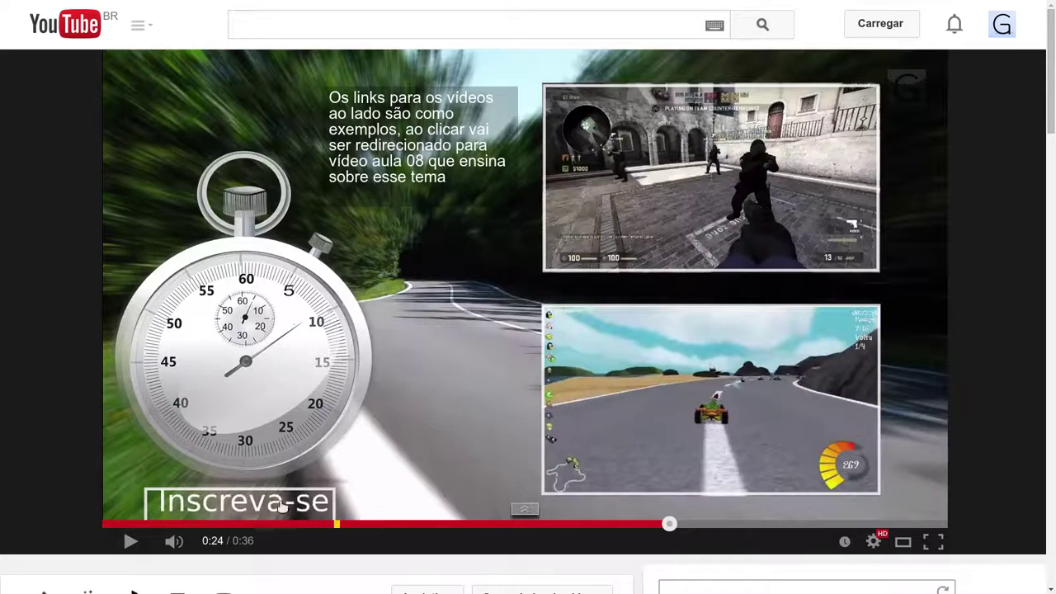
# Step: Cycle through open windows with Alt+Tab to return to the Inkscape drawing
pyautogui.hotkey('alt', 'Tab')
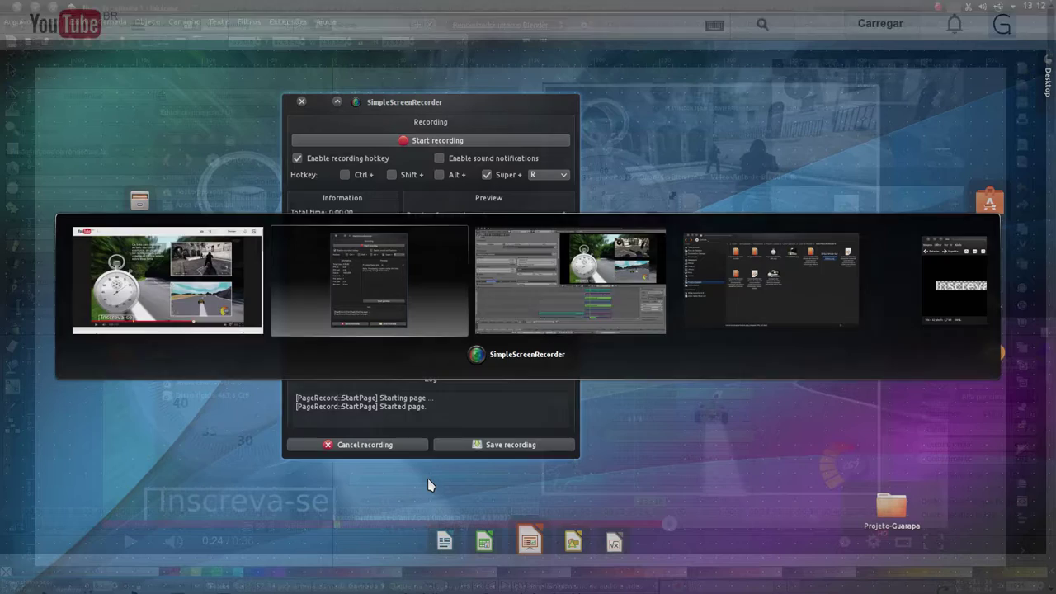
pyautogui.hotkey('alt', 'Tab')
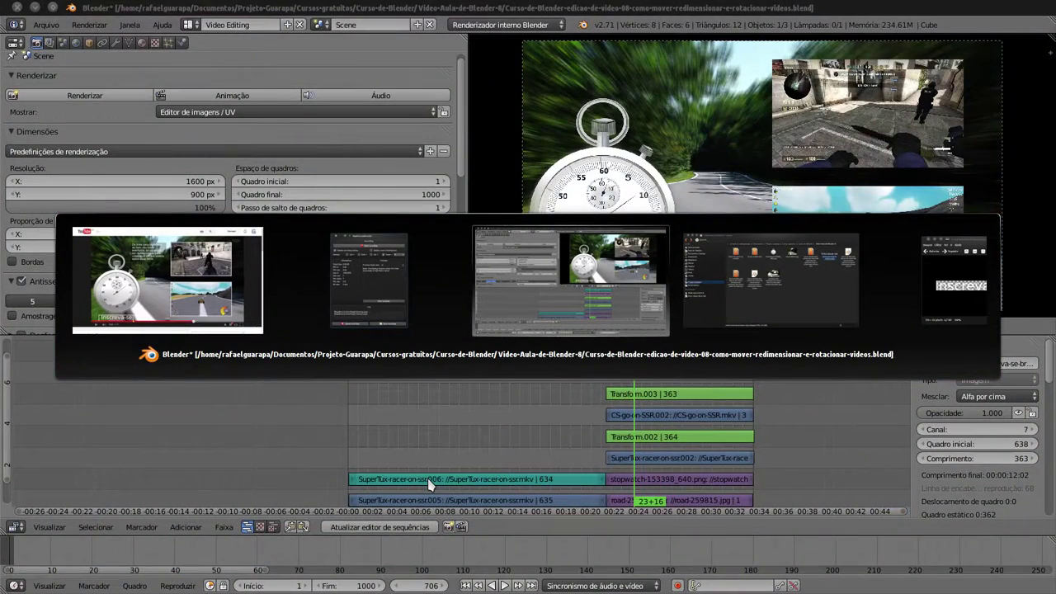
pyautogui.hotkey('alt', 'Tab')
pyautogui.hotkey('alt', 'Tab')
pyautogui.hotkey('alt', 'Tab')
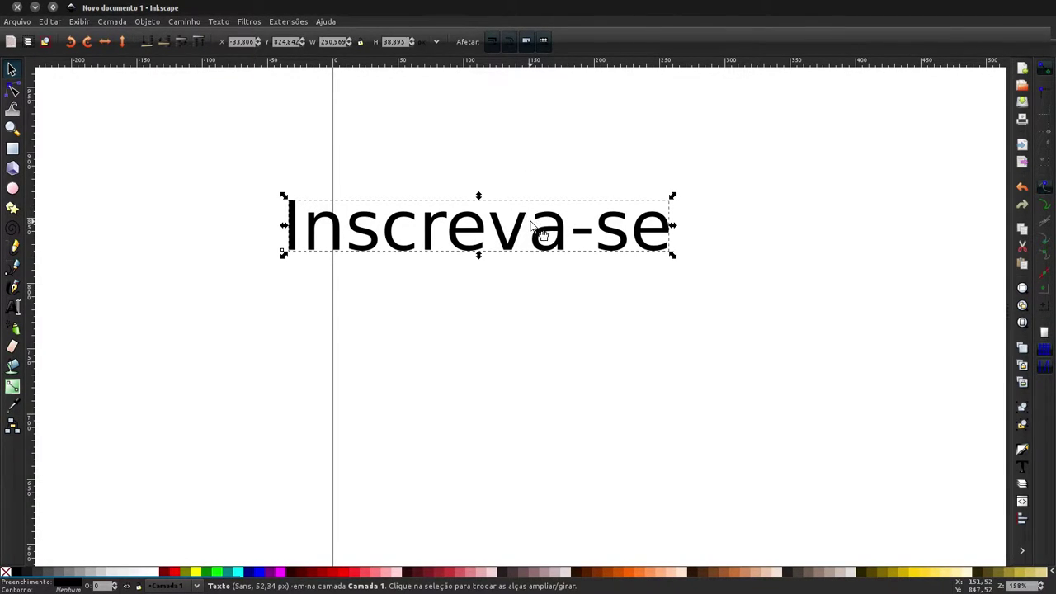
# Step: Move the Inscreva-se text down the page and try red, maroon and white fills
pyautogui.moveTo(542, 235); pyautogui.dragTo(552, 309)
pyautogui.moveTo(2, 319)
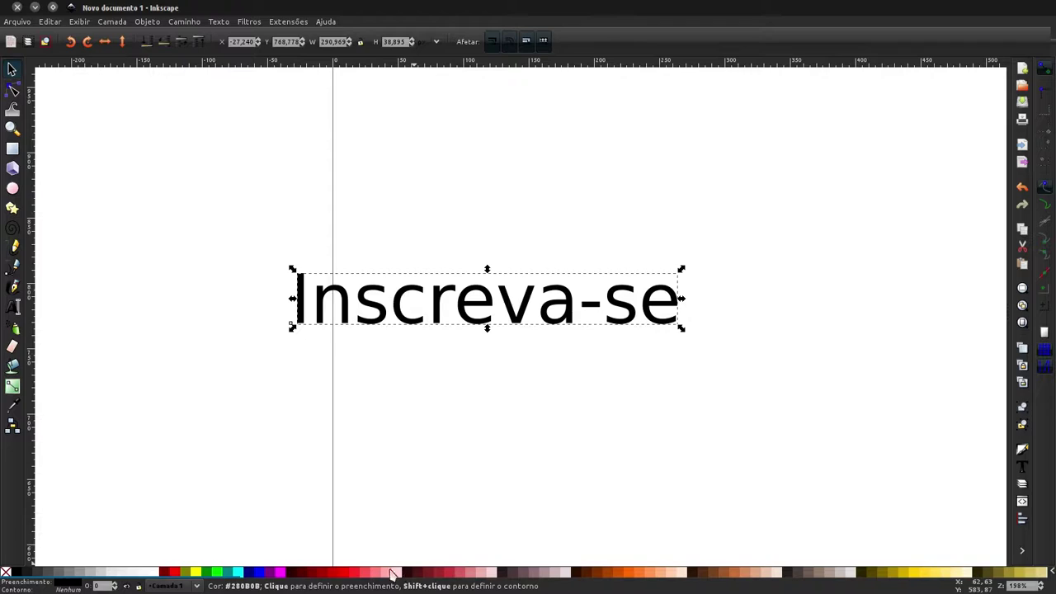
pyautogui.click(334, 572)
pyautogui.click(364, 571)
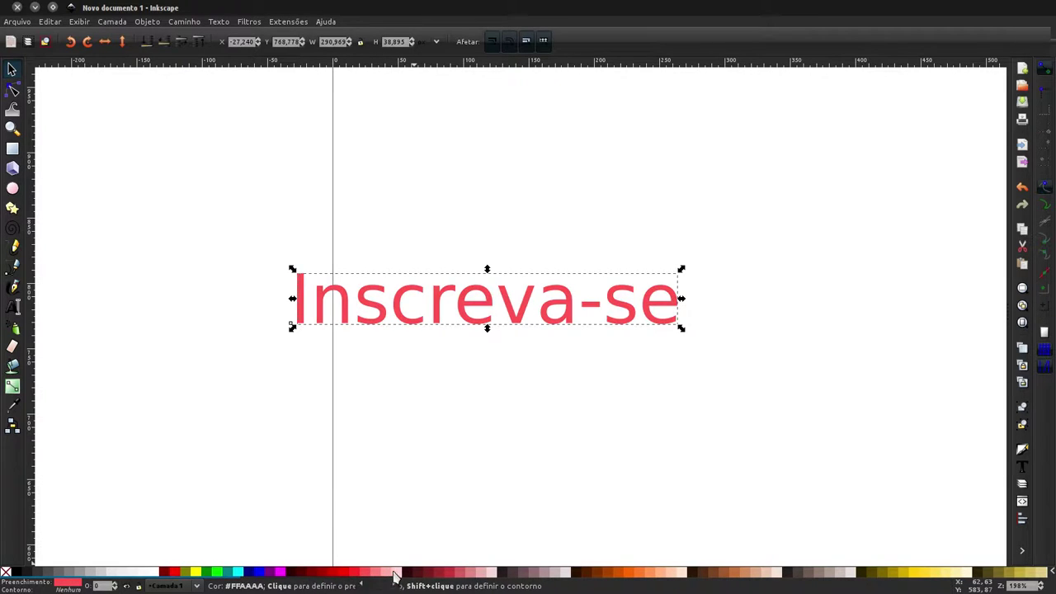
pyautogui.click(404, 571)
pyautogui.click(428, 572)
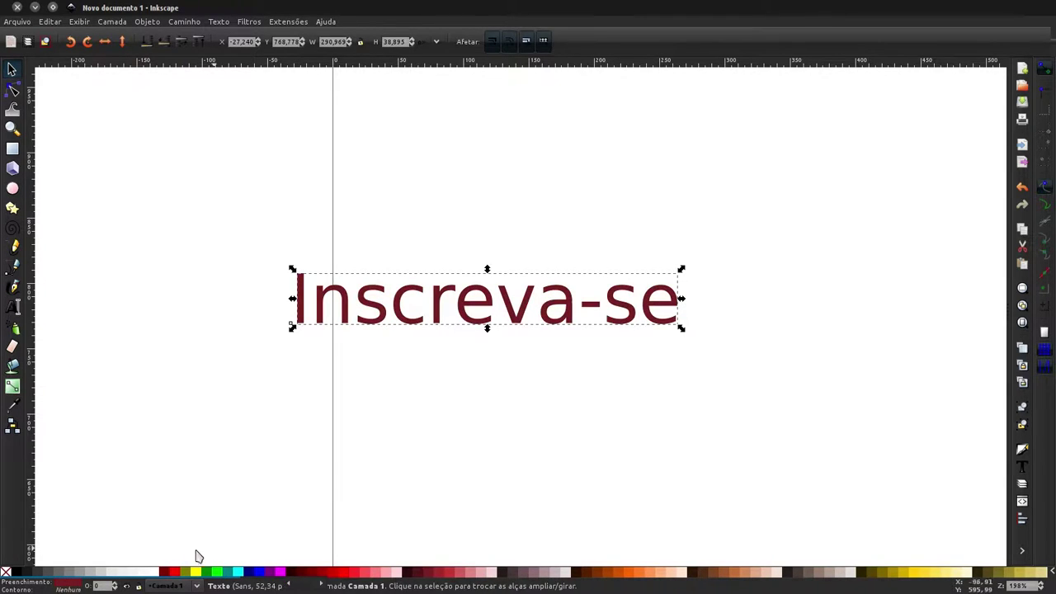
pyautogui.click(154, 573)
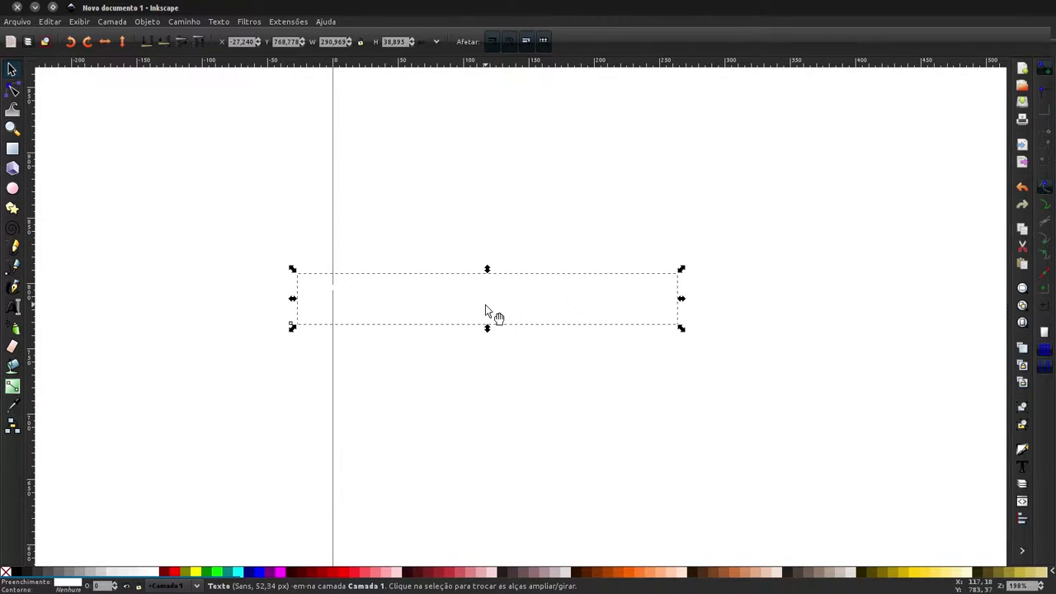
# Step: Nudge the text right and down, then settle on black after trying red and blue
pyautogui.moveTo(486, 306); pyautogui.dragTo(524, 320)
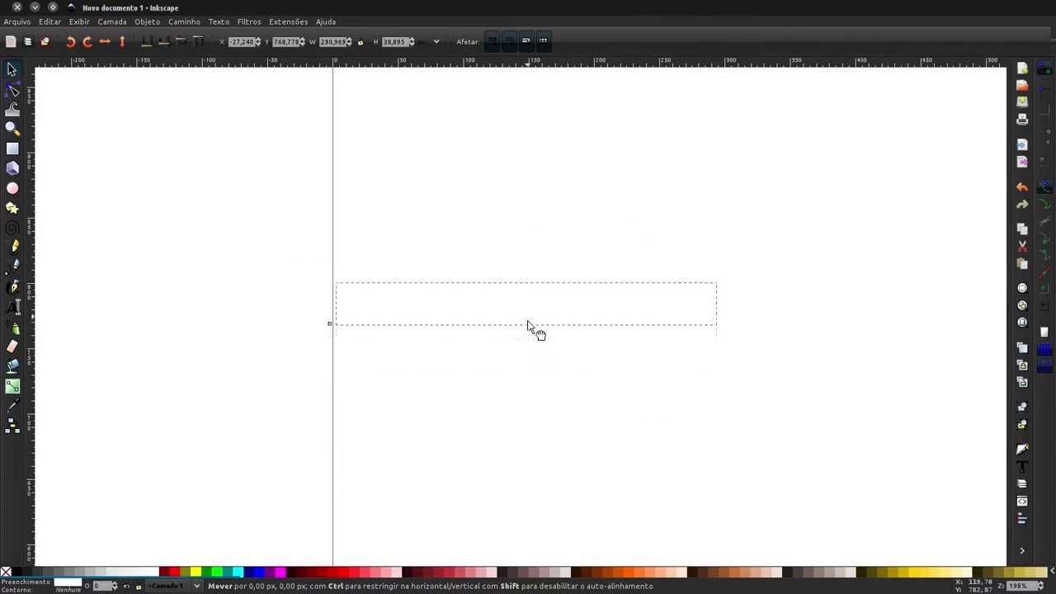
pyautogui.click(175, 575)
pyautogui.click(249, 573)
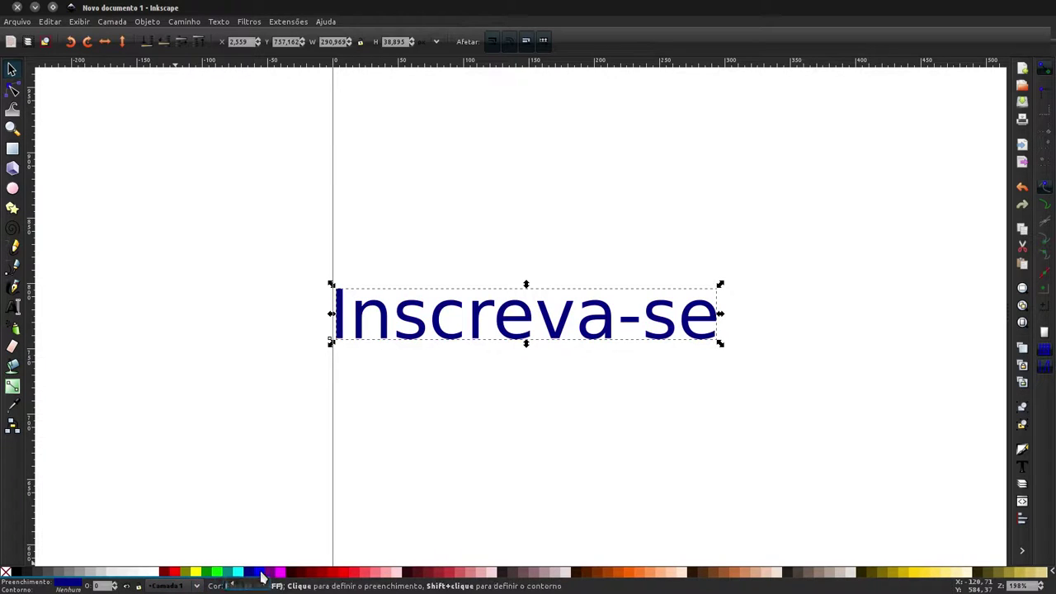
pyautogui.click(260, 572)
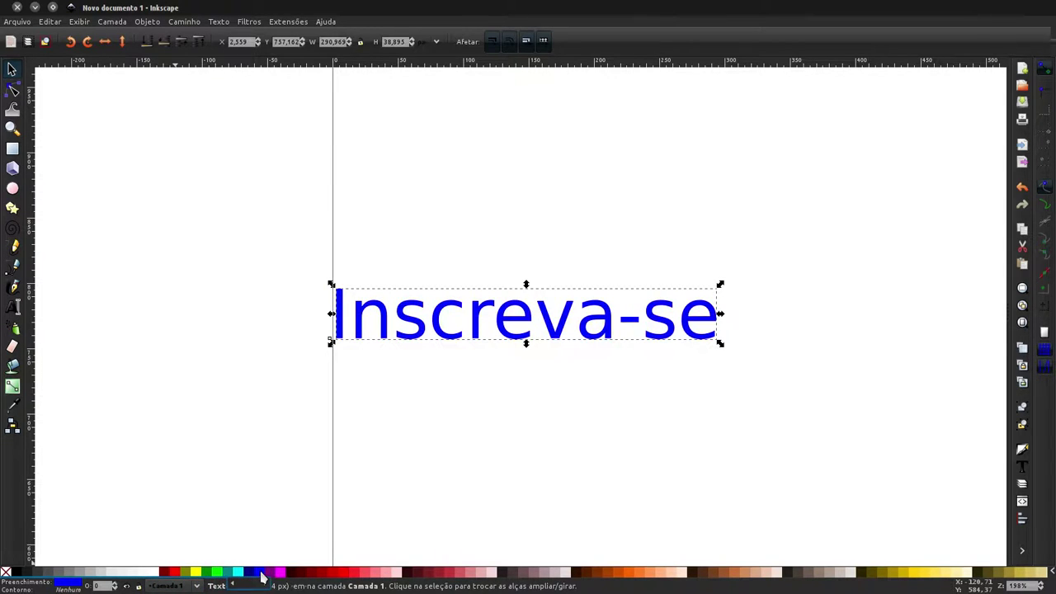
pyautogui.click(20, 572)
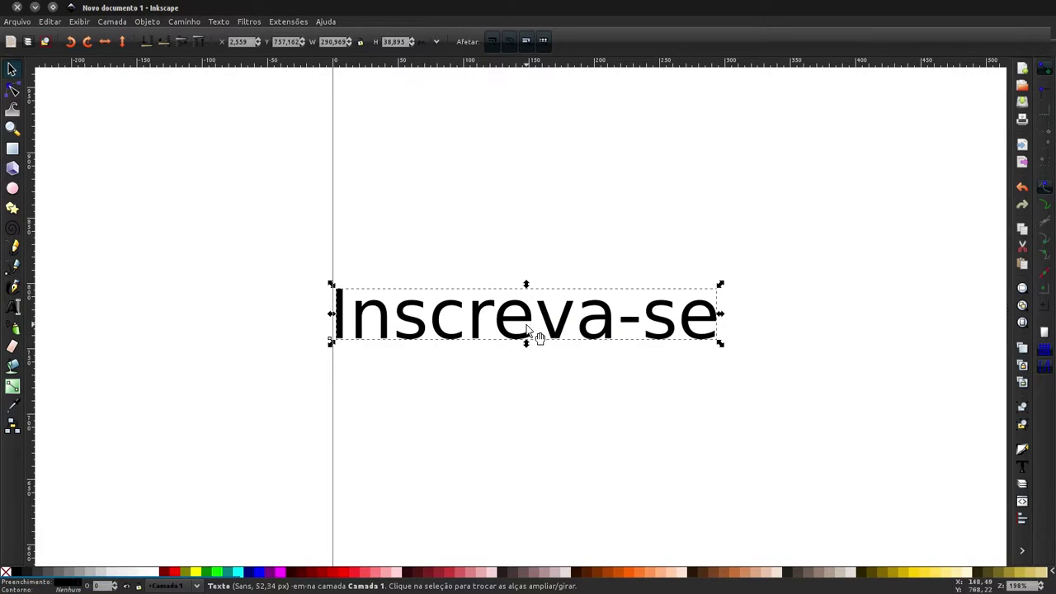
pyautogui.click(18, 22)
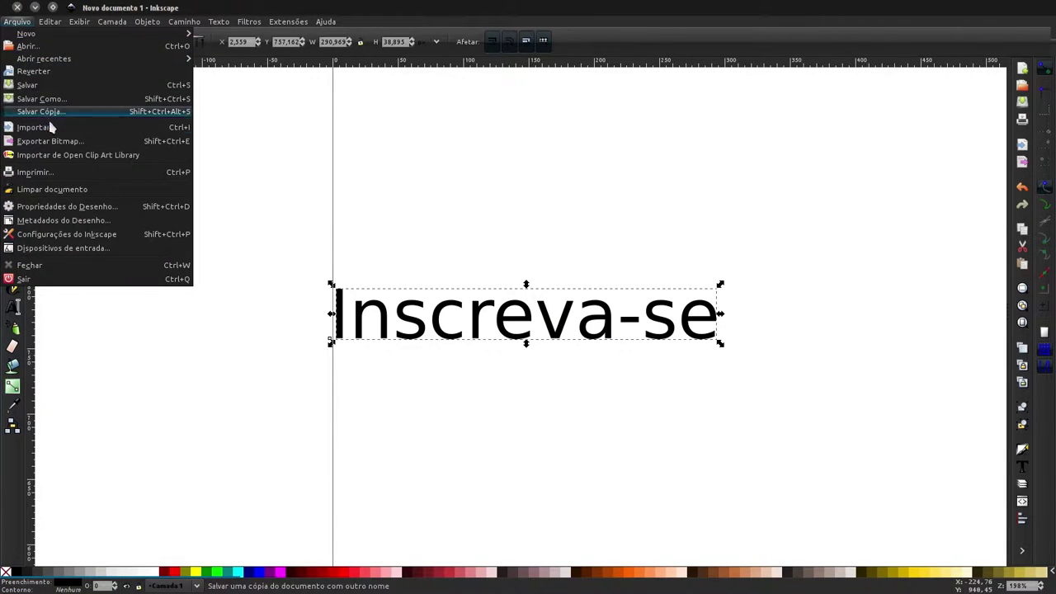
# Step: Export only the selected text as inscreva-se.png, 291×39 pixels at 90 dpi
pyautogui.click(93, 145)
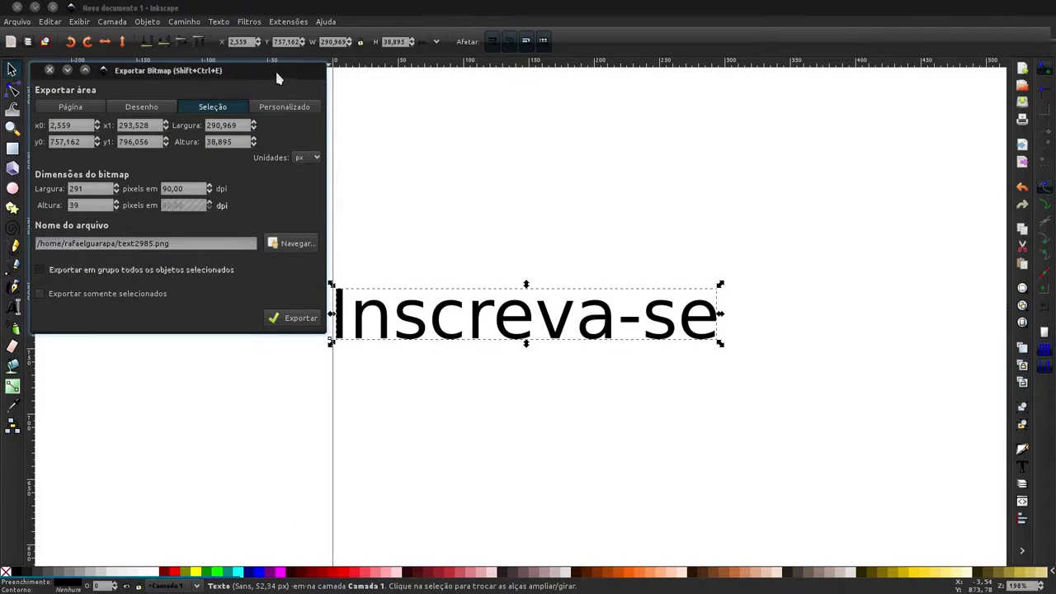
pyautogui.moveTo(277, 78); pyautogui.dragTo(528, 215)
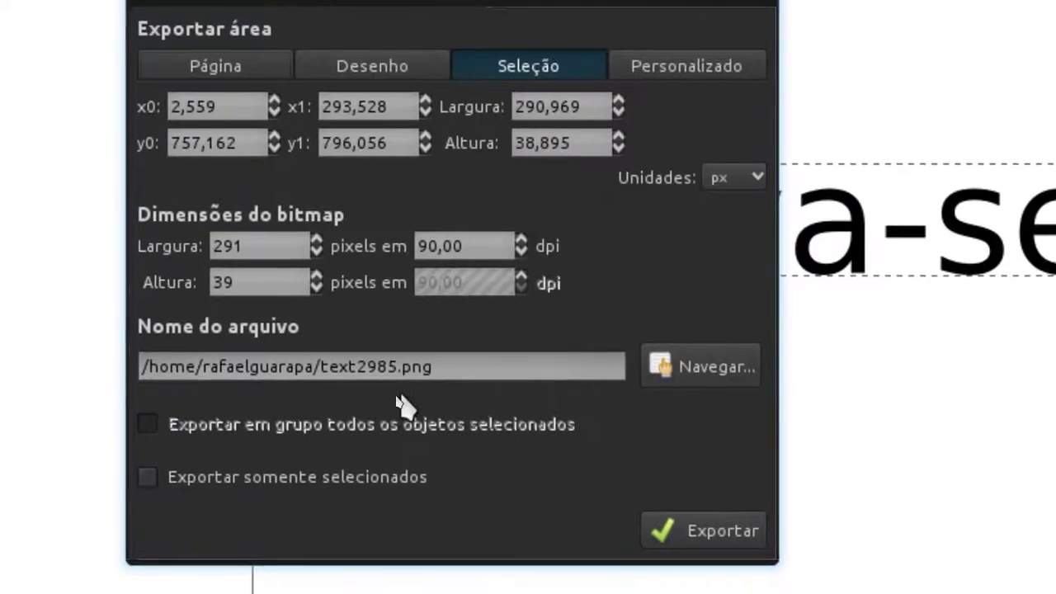
pyautogui.click(202, 481)
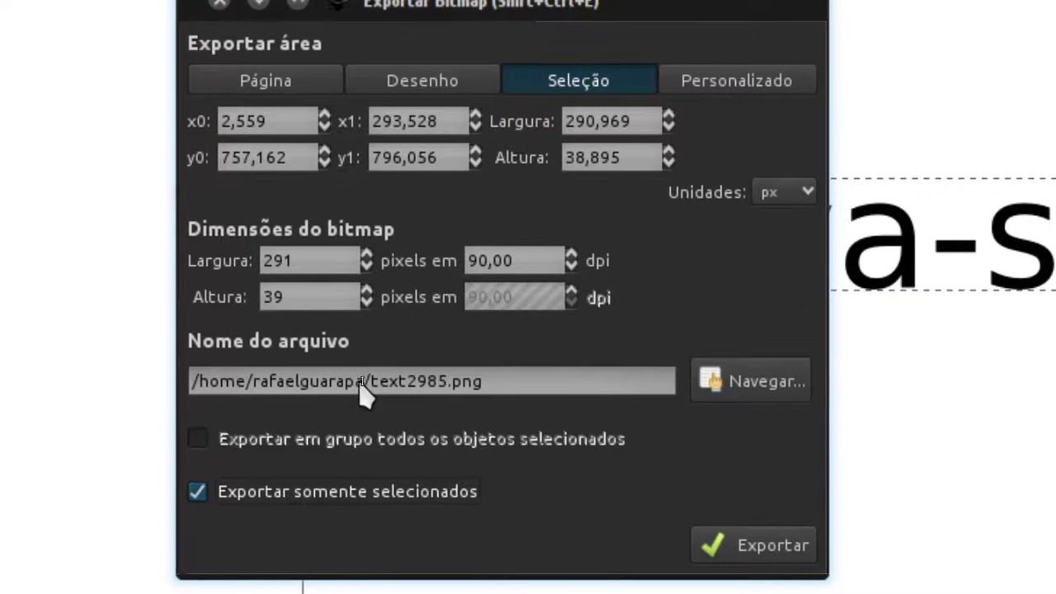
pyautogui.click(430, 379)
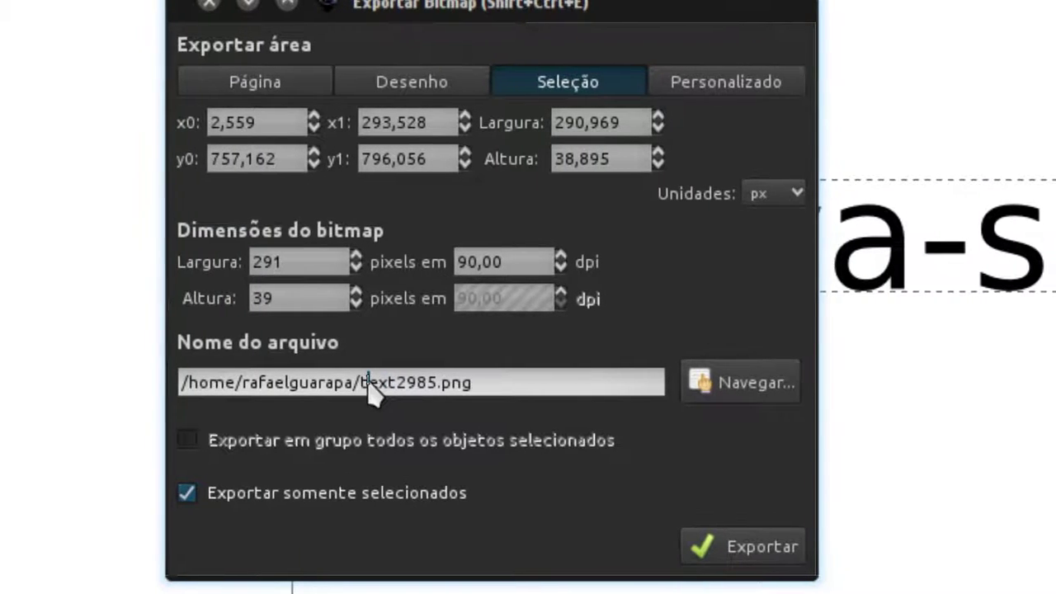
pyautogui.moveTo(352, 382); pyautogui.dragTo(408, 384)
pyautogui.press('BackSpace')
pyautogui.press('BackSpace')
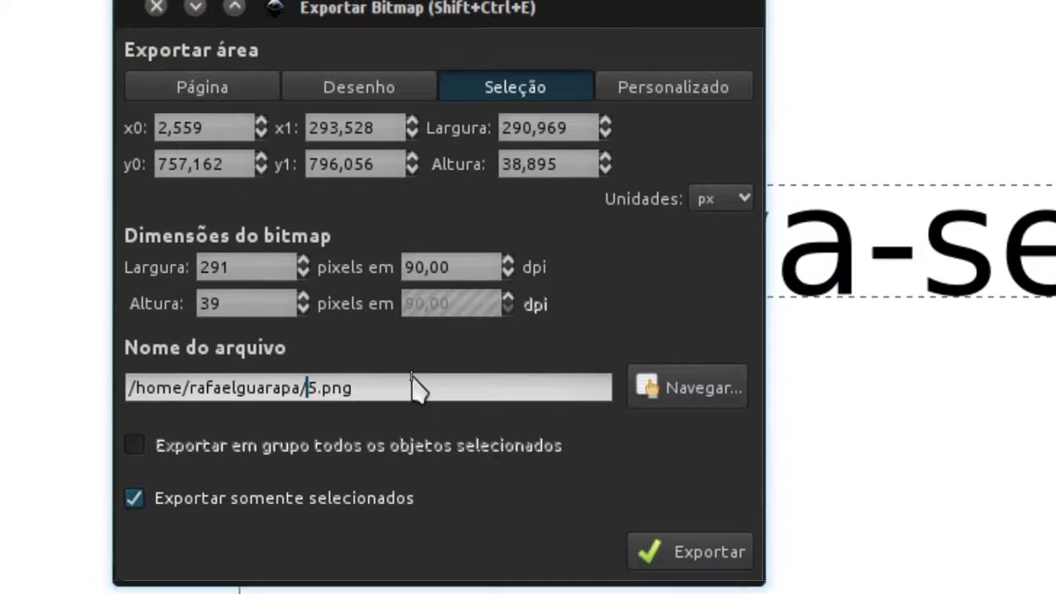
pyautogui.press('Delete')
pyautogui.write('inscre')
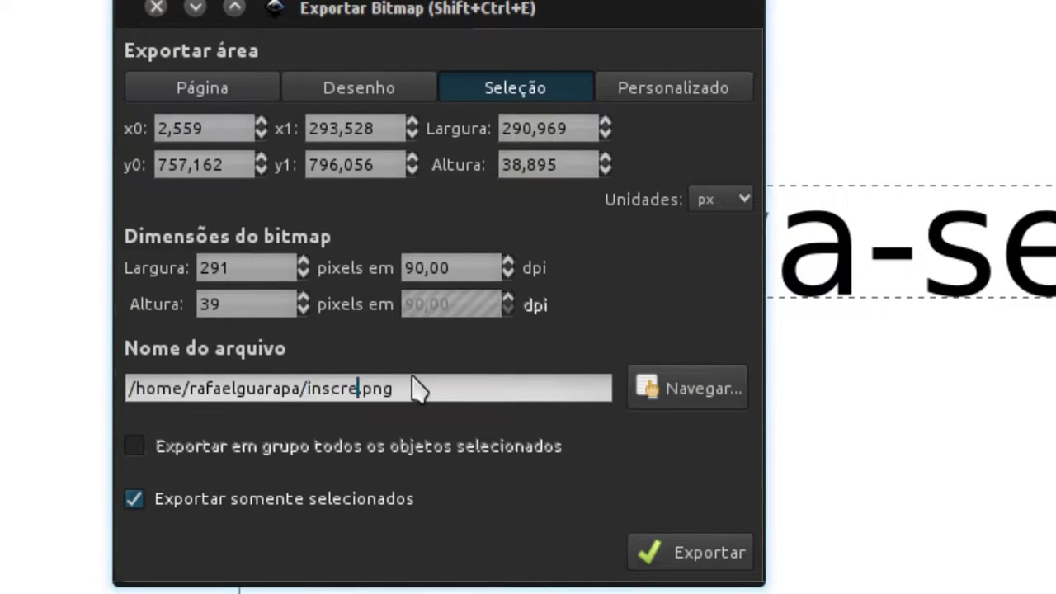
pyautogui.write('va-se')
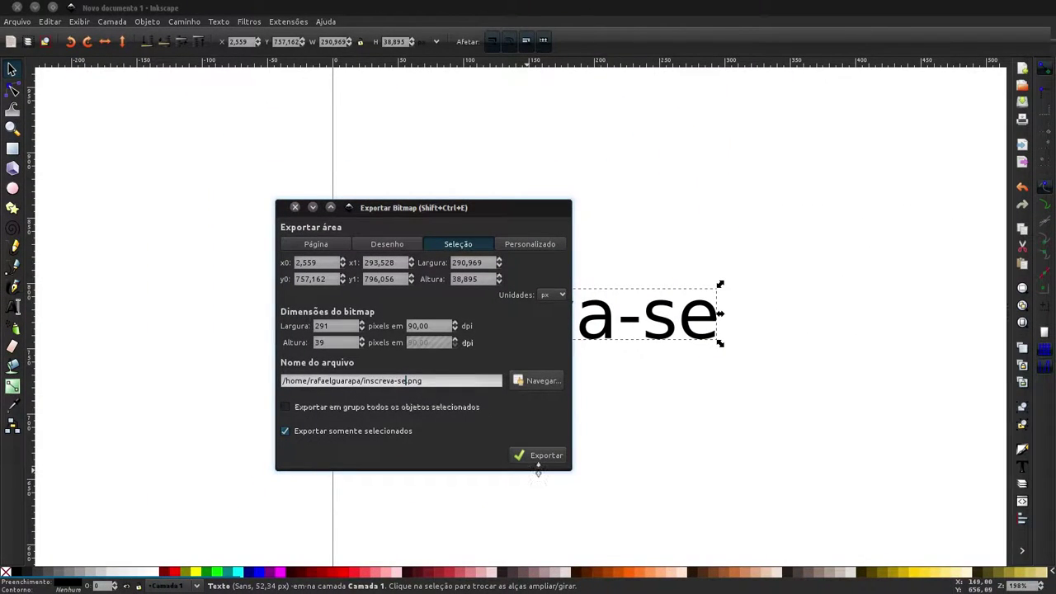
pyautogui.click(538, 459)
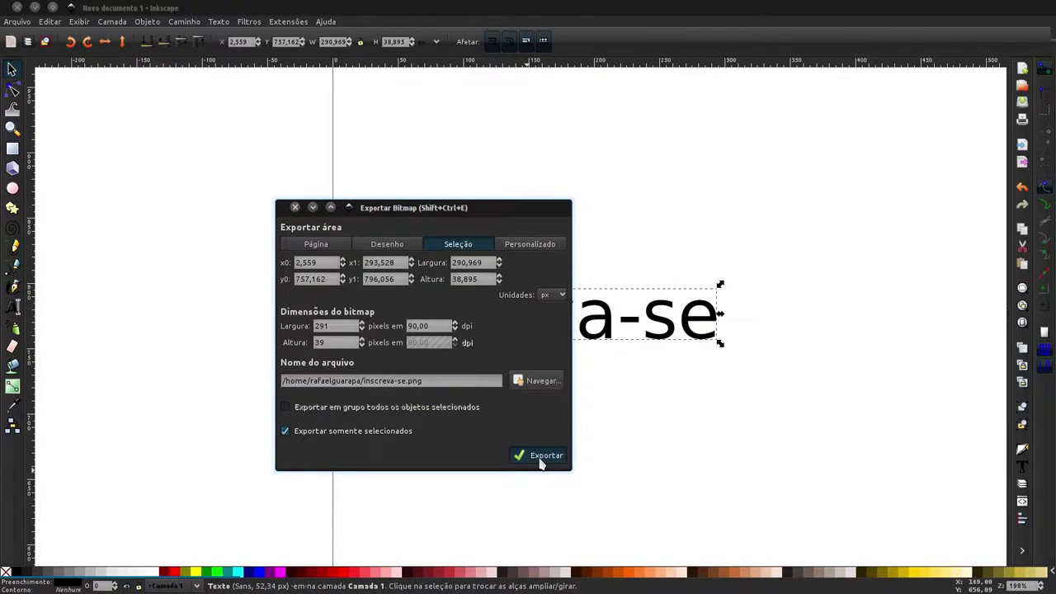
pyautogui.click(293, 208)
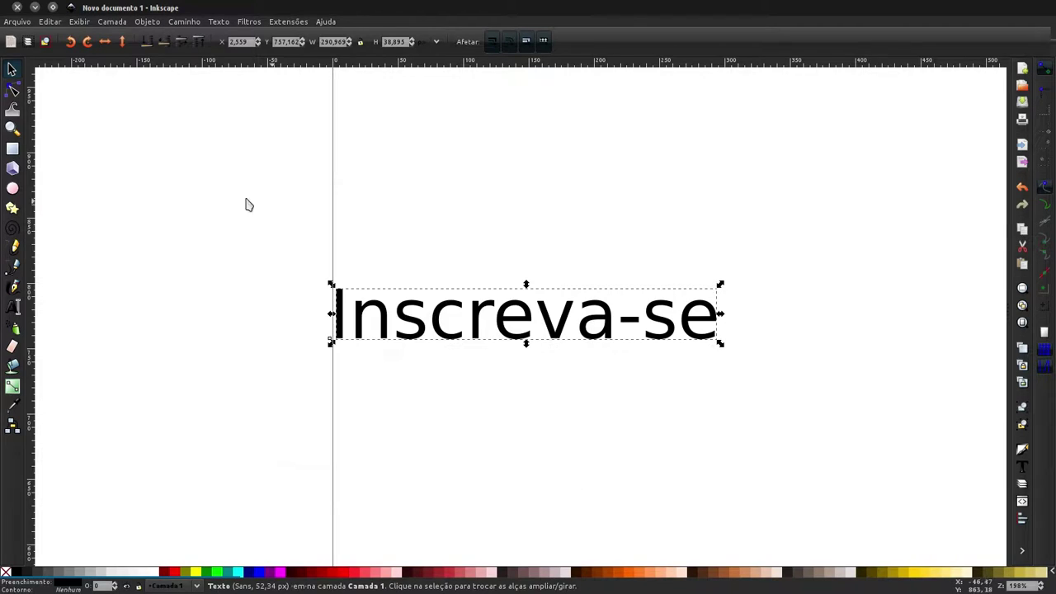
# Step: Preview texto-inscreva-se-branco.png (316×42) in an image viewer, then switch back to Blender
pyautogui.click(18, 188)
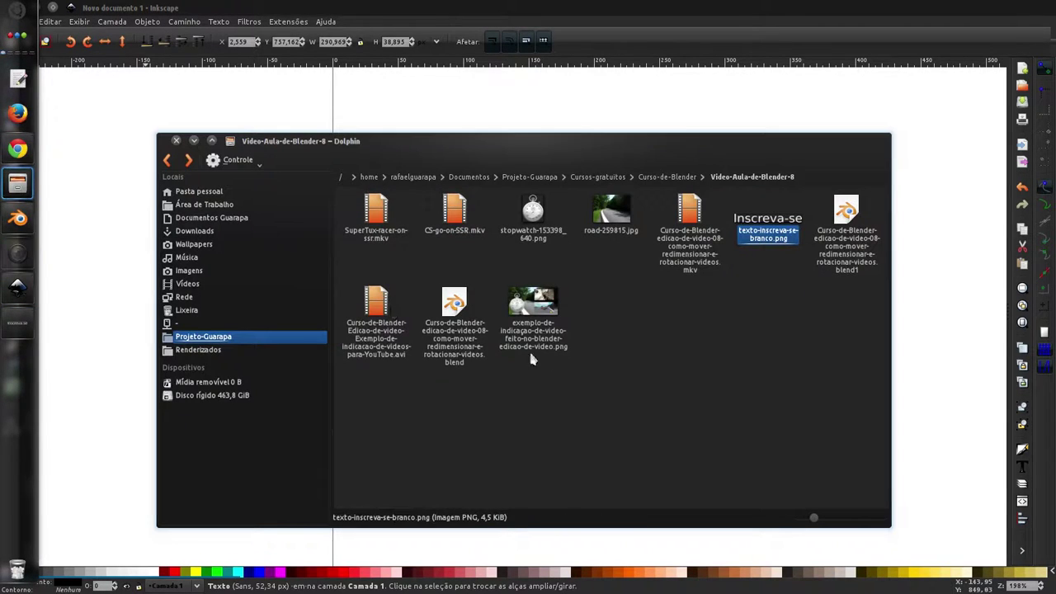
pyautogui.moveTo(792, 234); pyautogui.dragTo(772, 191)
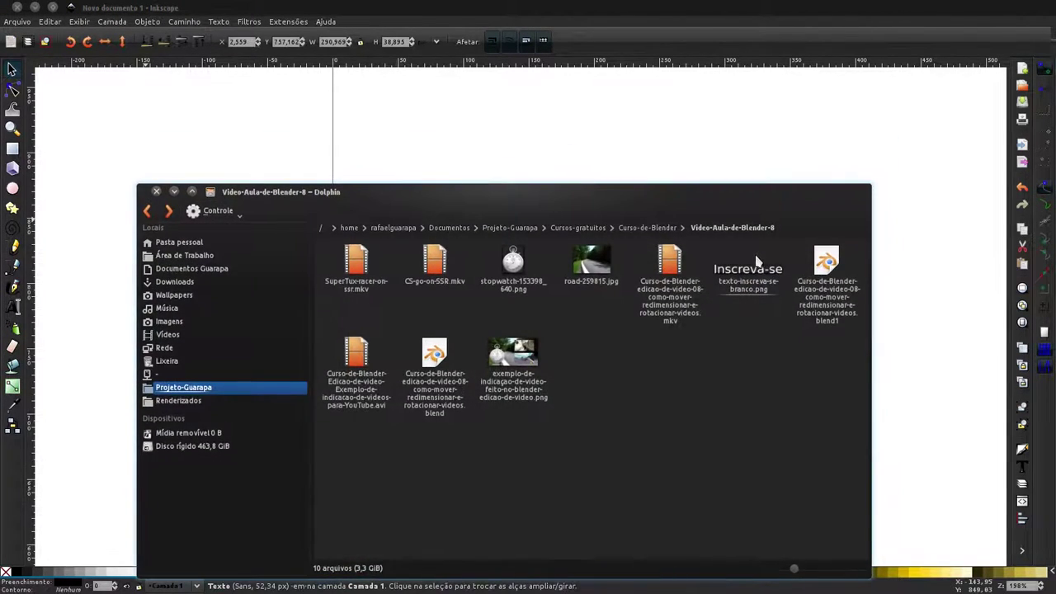
pyautogui.click(751, 285)
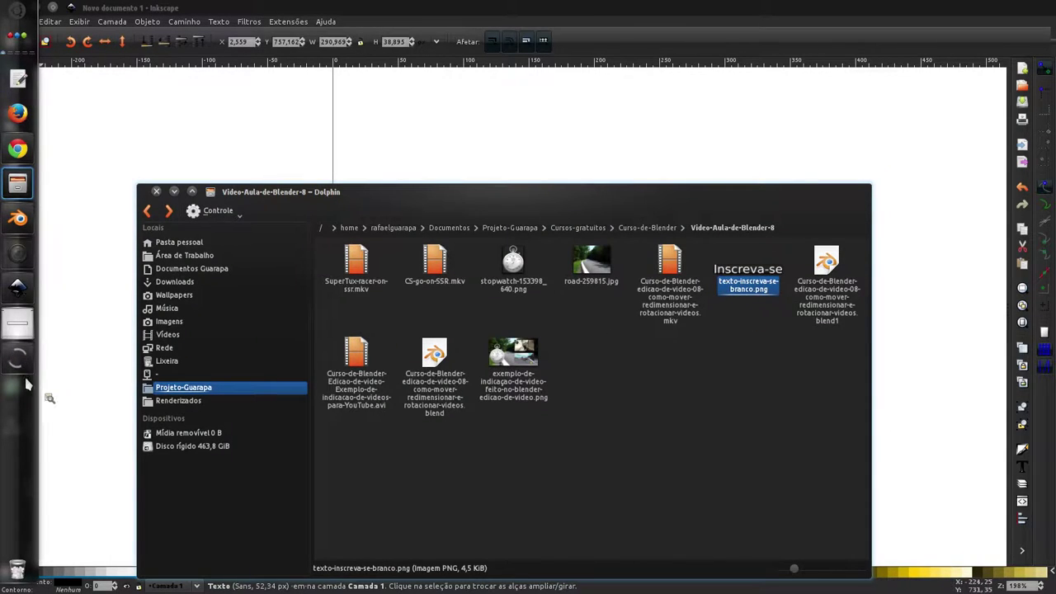
pyautogui.moveTo(747, 285)
pyautogui.mouseDown()
pyautogui.moveTo(731, 360)
pyautogui.moveTo(723, 320)
pyautogui.mouseUp()
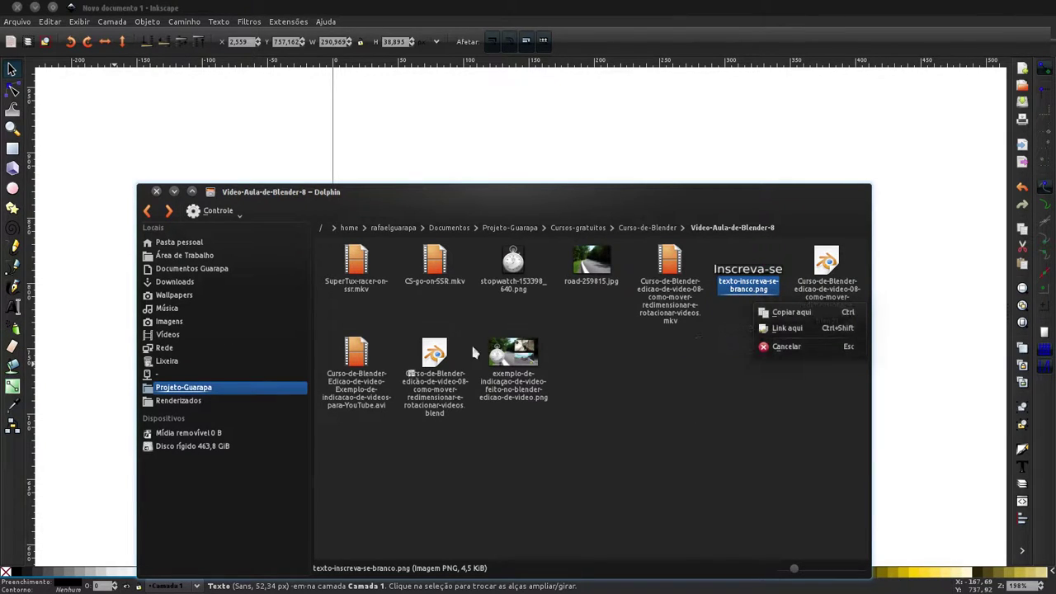
pyautogui.click(660, 375)
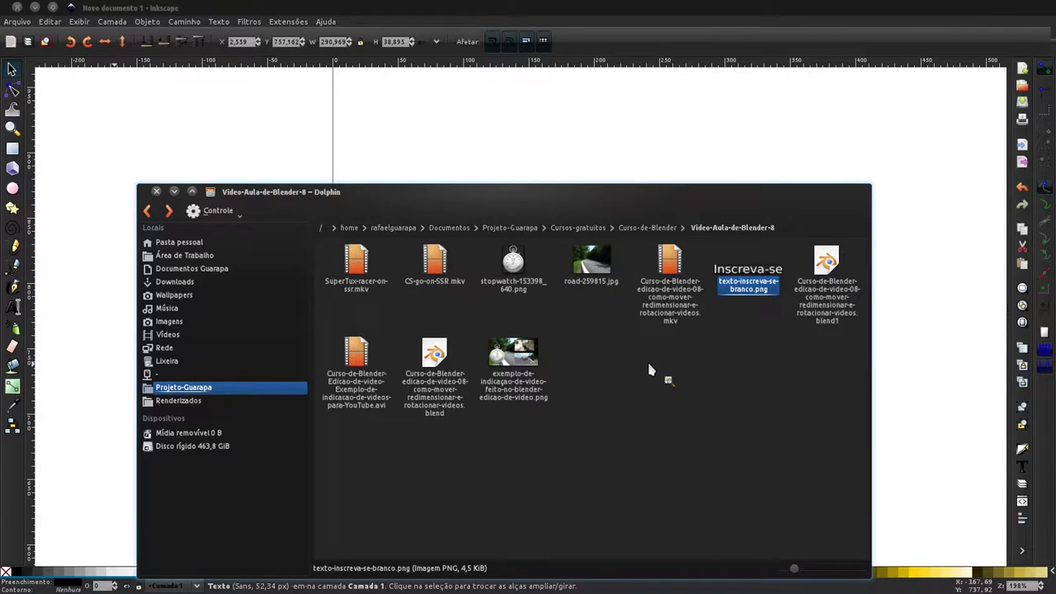
pyautogui.moveTo(650, 370)
pyautogui.mouseDown()
pyautogui.moveTo(18, 356)
pyautogui.moveTo(18, 329)
pyautogui.mouseUp()
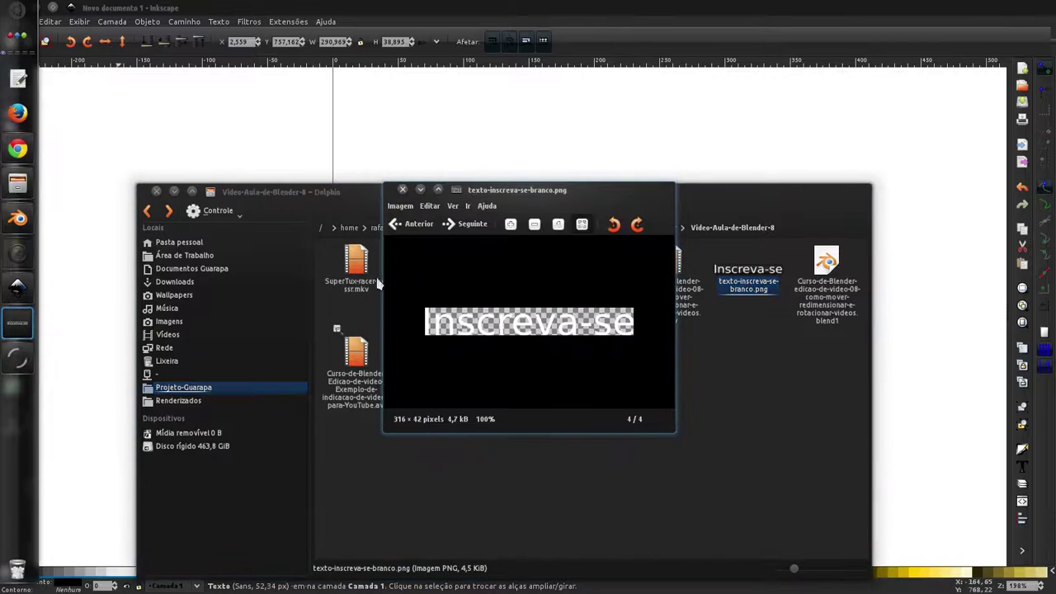
pyautogui.click(389, 189)
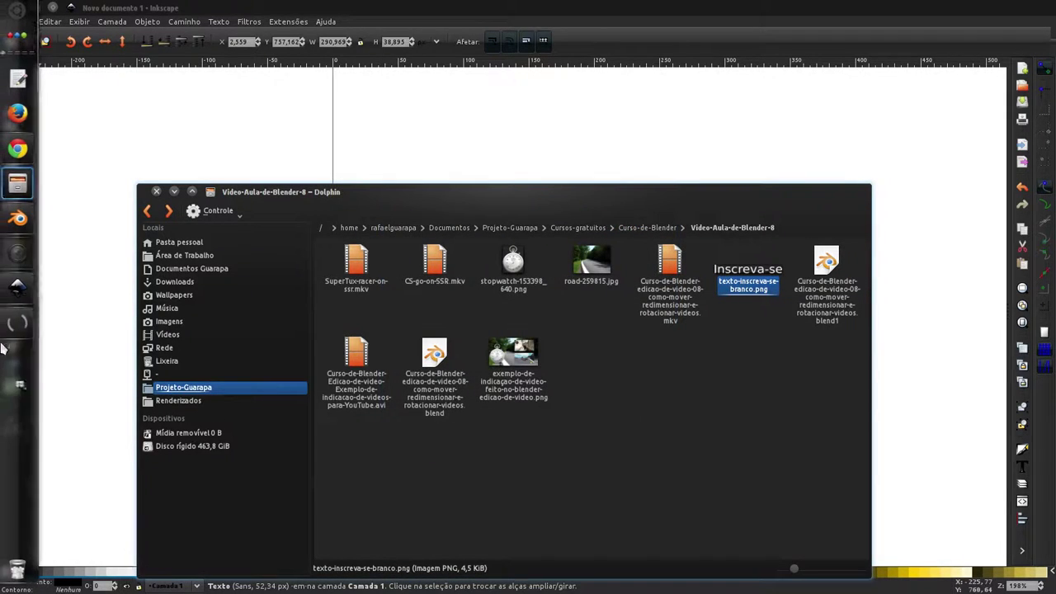
pyautogui.click(25, 234)
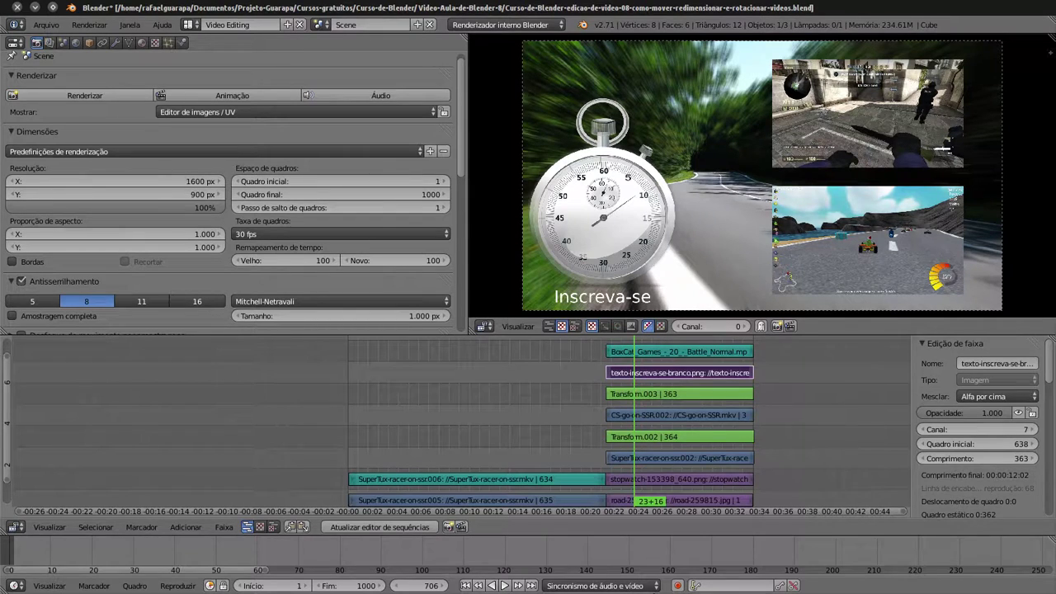
# Step: Delete the texto-inscreva-se-branco.png strip from the sequencer, confirming Apagar faixas
pyautogui.rightClick(666, 357)
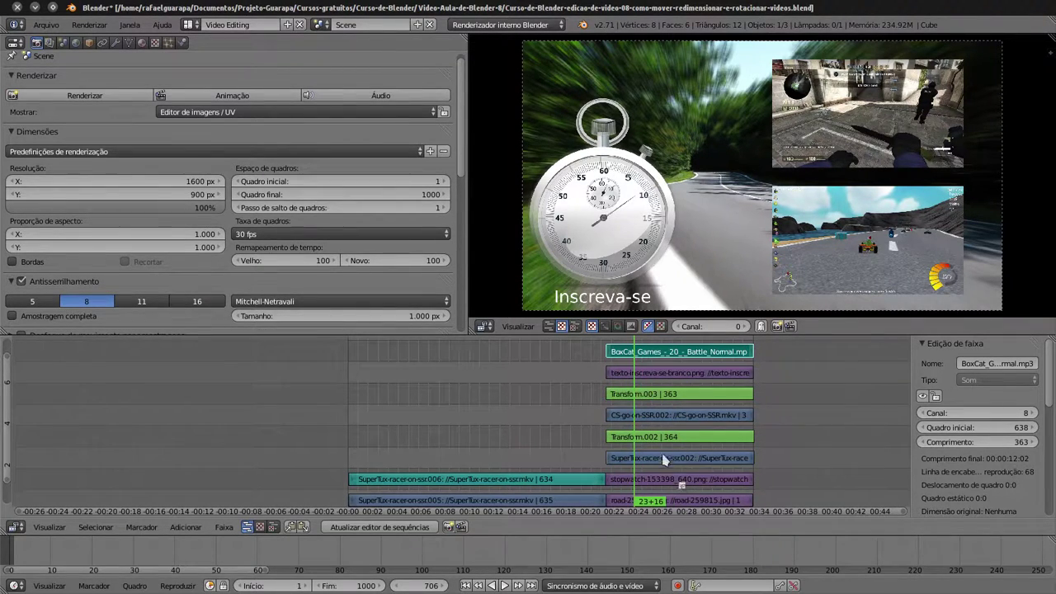
pyautogui.rightClick(670, 376)
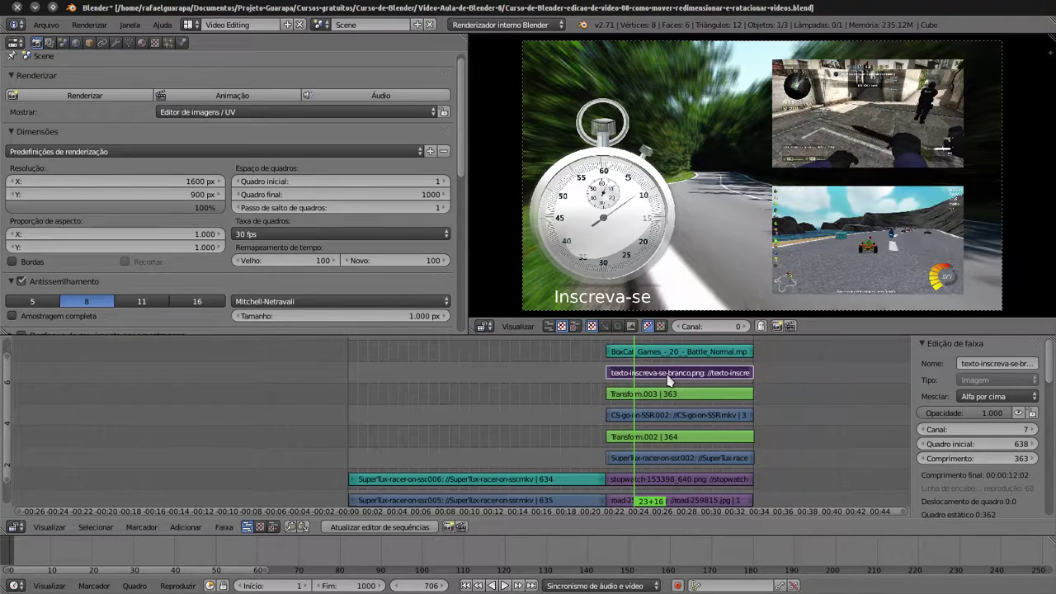
pyautogui.press('x')
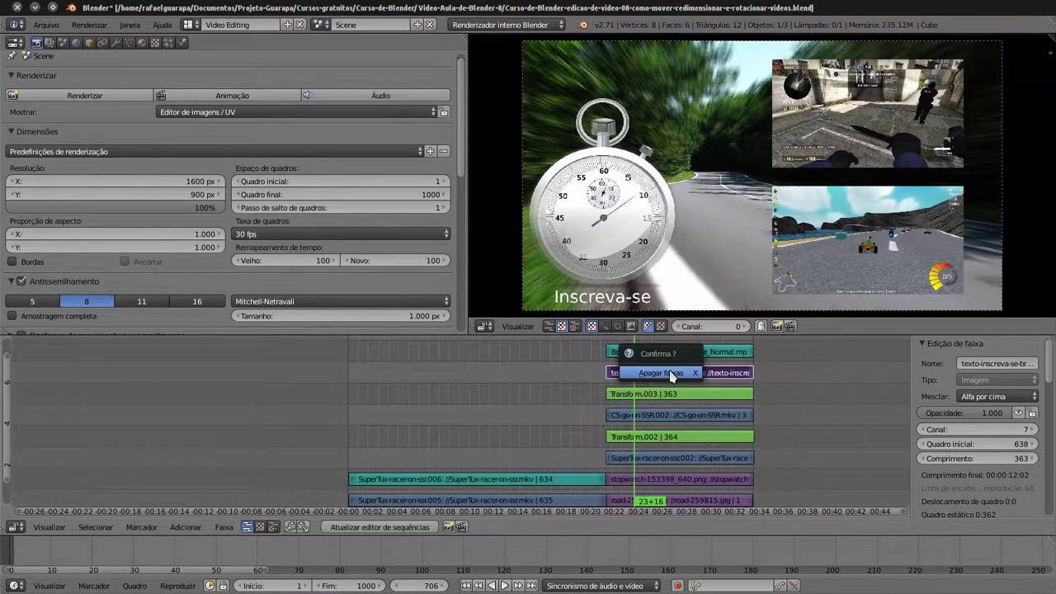
pyautogui.click(672, 376)
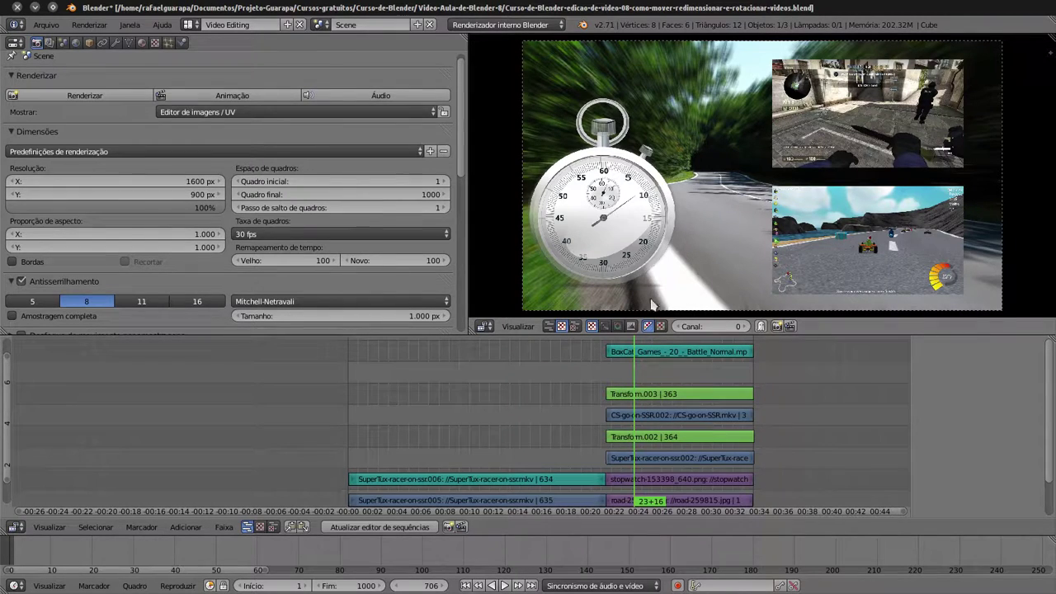
pyautogui.moveTo(2, 280)
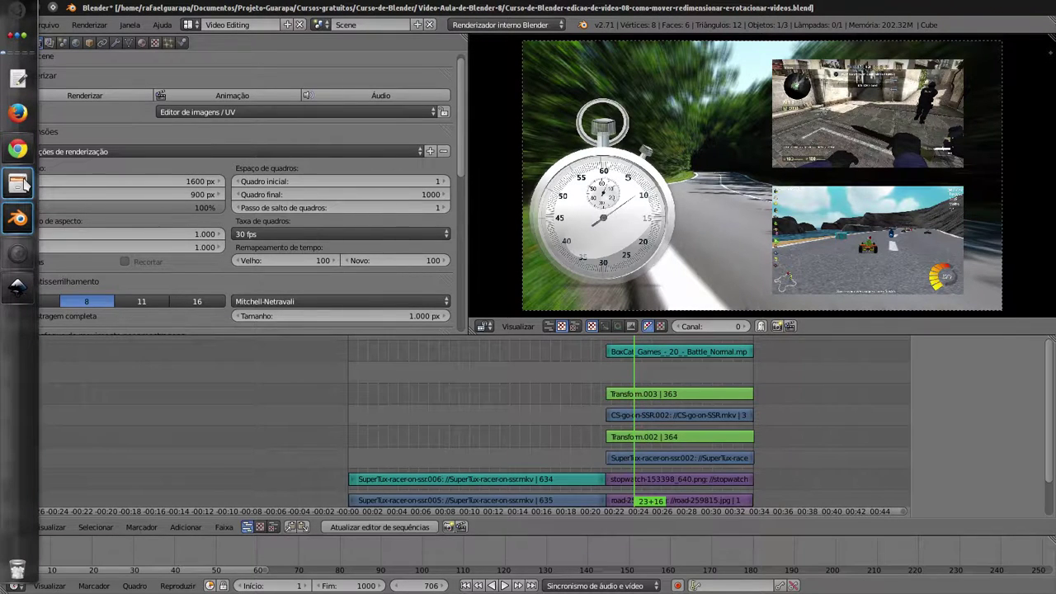
# Step: Drag texto-inscreva-se-branco.png from the project folder back into the sequencer timeline
pyautogui.click(18, 182)
pyautogui.moveTo(678, 197); pyautogui.dragTo(316, 275)
pyautogui.moveTo(437, 379); pyautogui.dragTo(663, 372)
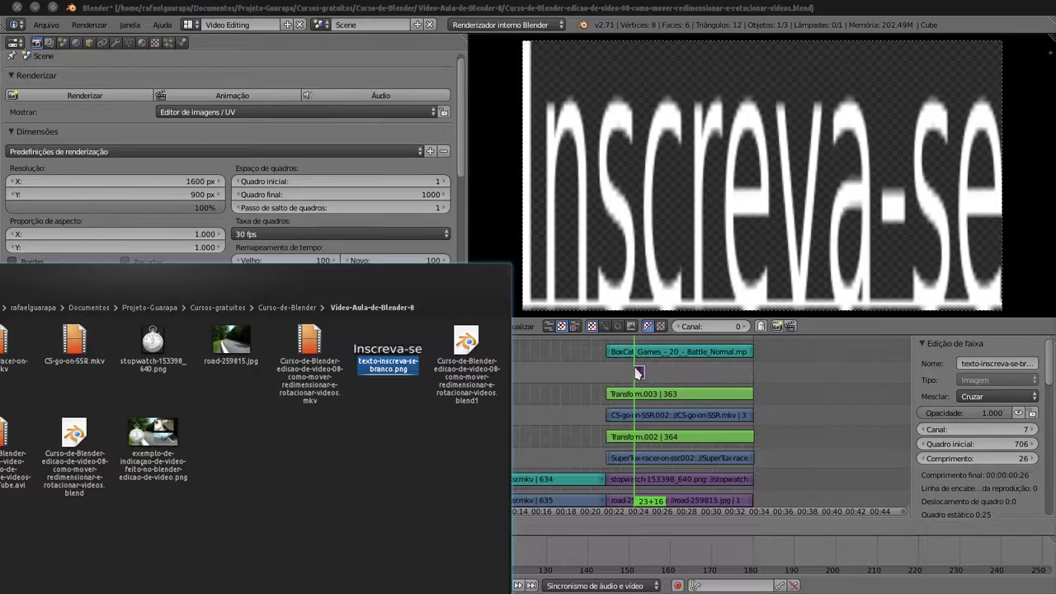
pyautogui.click(640, 373)
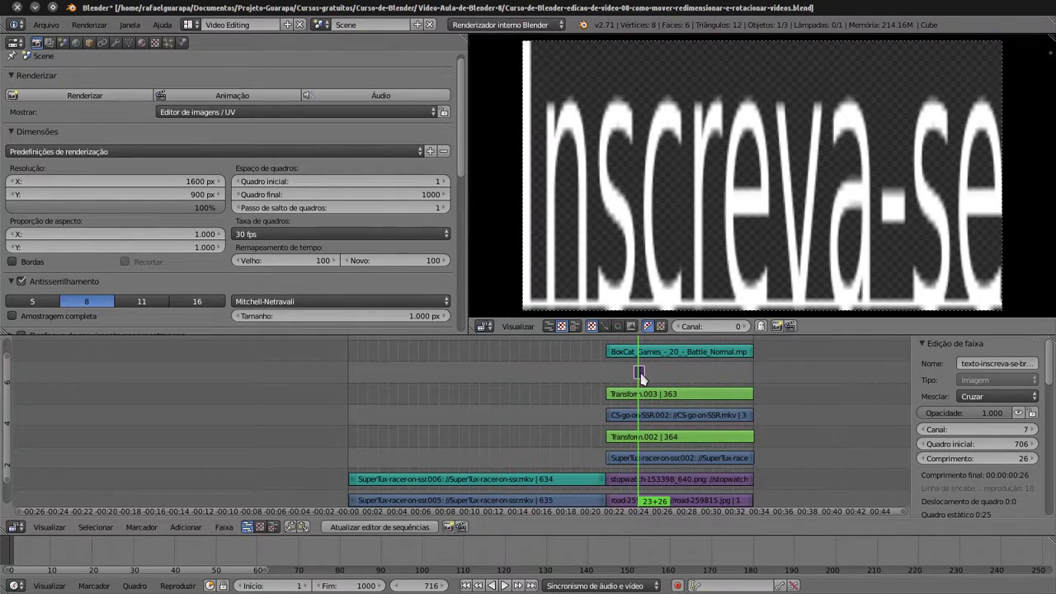
# Step: Turn on Deslocamento de imagem (Image Offset) so the text keeps its native size
pyautogui.moveTo(1046, 378); pyautogui.dragTo(1047, 427)
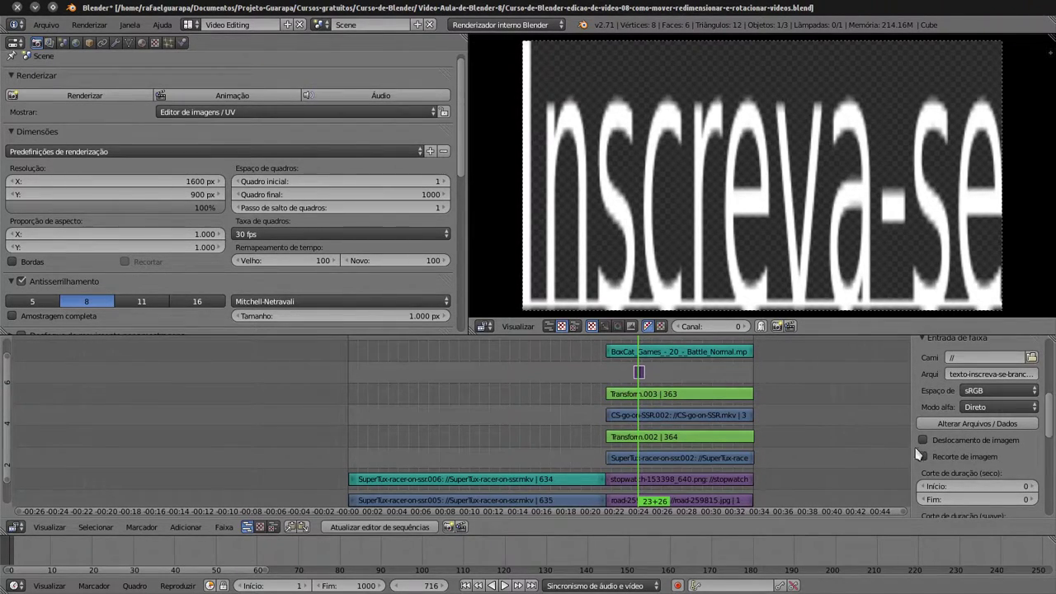
pyautogui.click(924, 440)
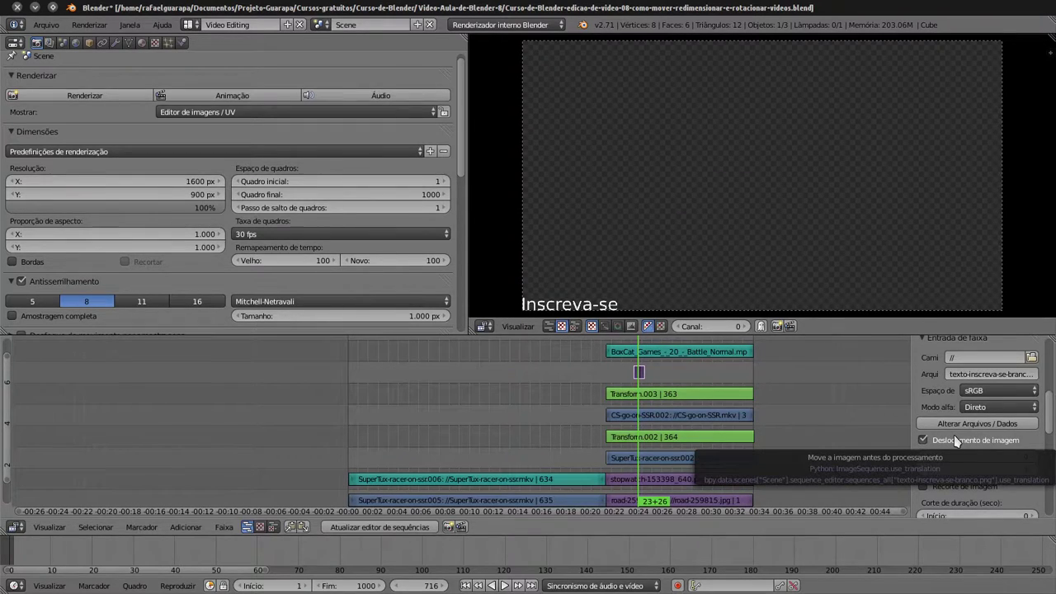
pyautogui.moveTo(1052, 417); pyautogui.dragTo(1053, 367)
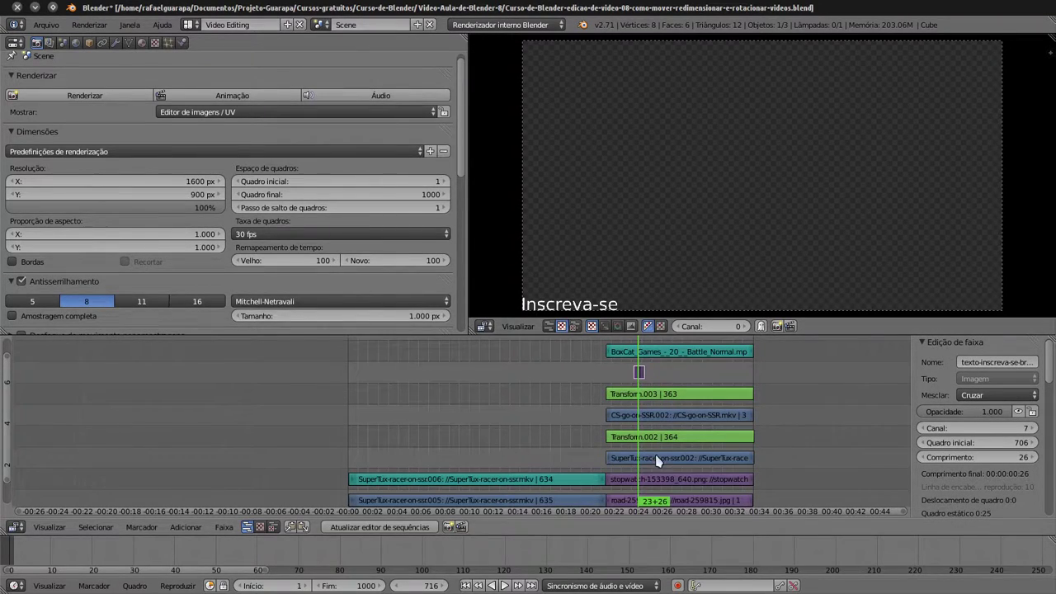
# Step: Set the text strip's Mesclar blend mode to Alfa por cima (Alpha Over)
pyautogui.click(966, 398)
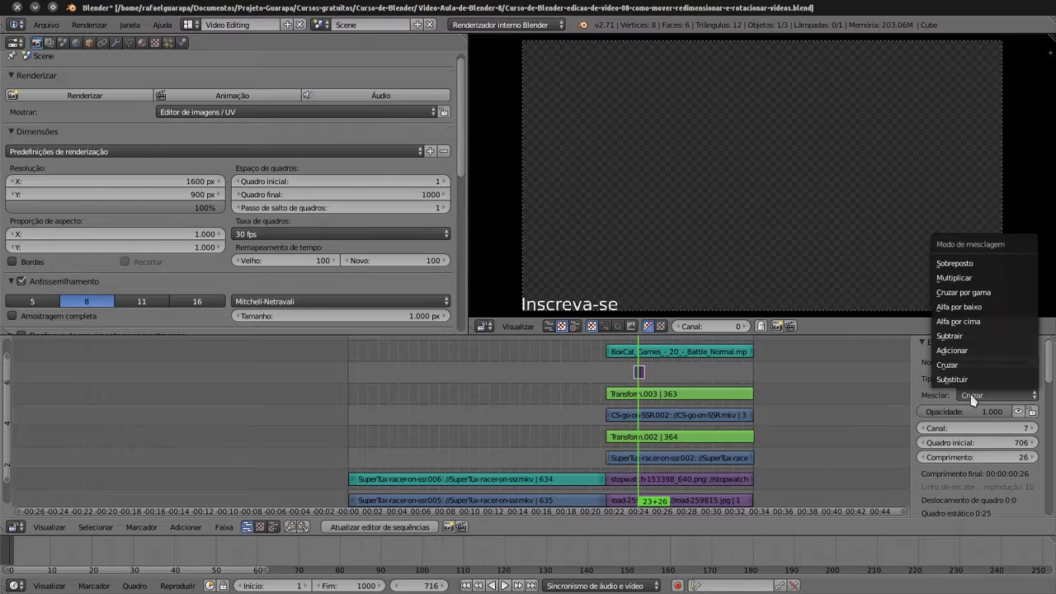
pyautogui.click(957, 321)
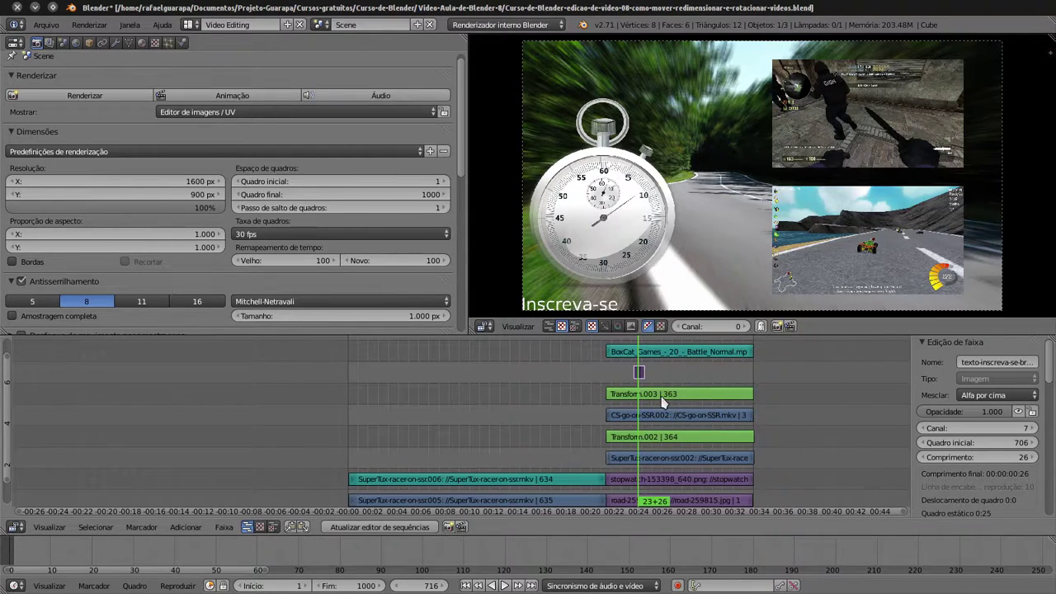
pyautogui.hscroll(-1, 685, 387)
pyautogui.hscroll(-3, 747, 380)
pyautogui.hscroll(-2, 752, 377)
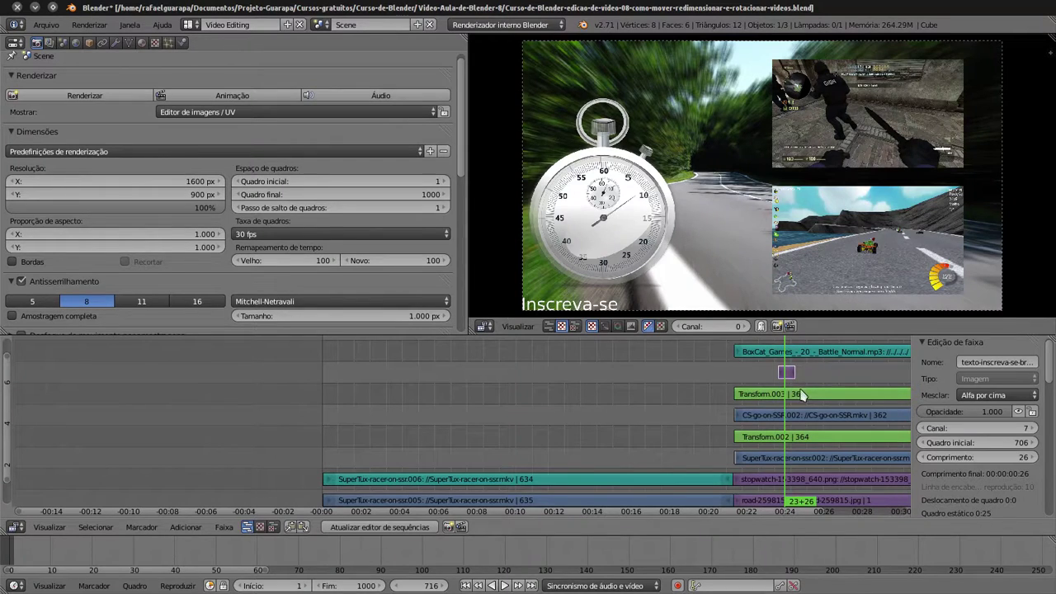
# Step: Extend the text strip to 188 frames, slide it to start at frame 643, and play back
pyautogui.hotkey('alt', 'a')
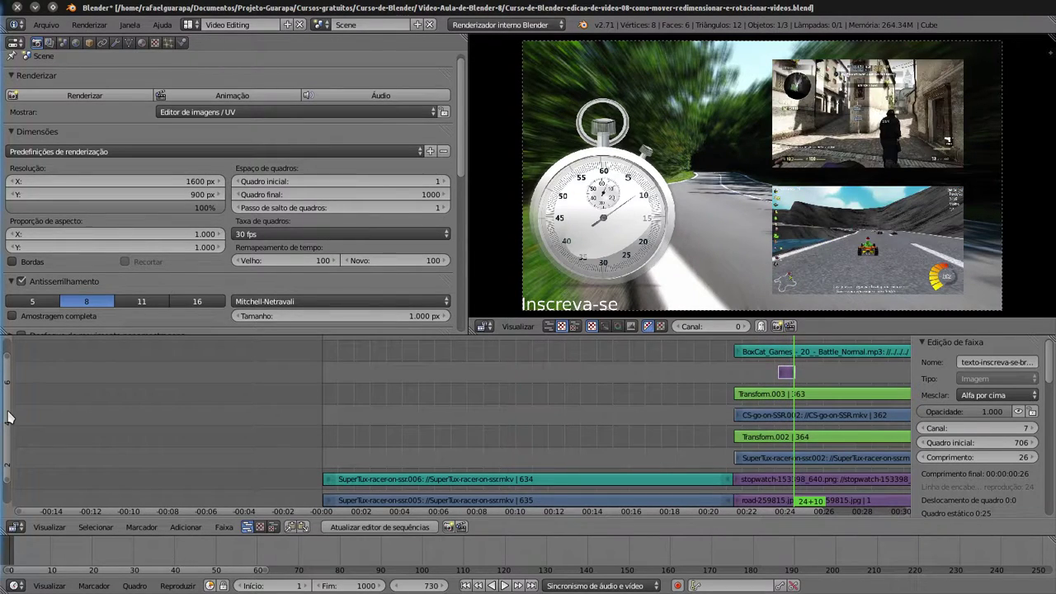
pyautogui.rightClick(793, 375)
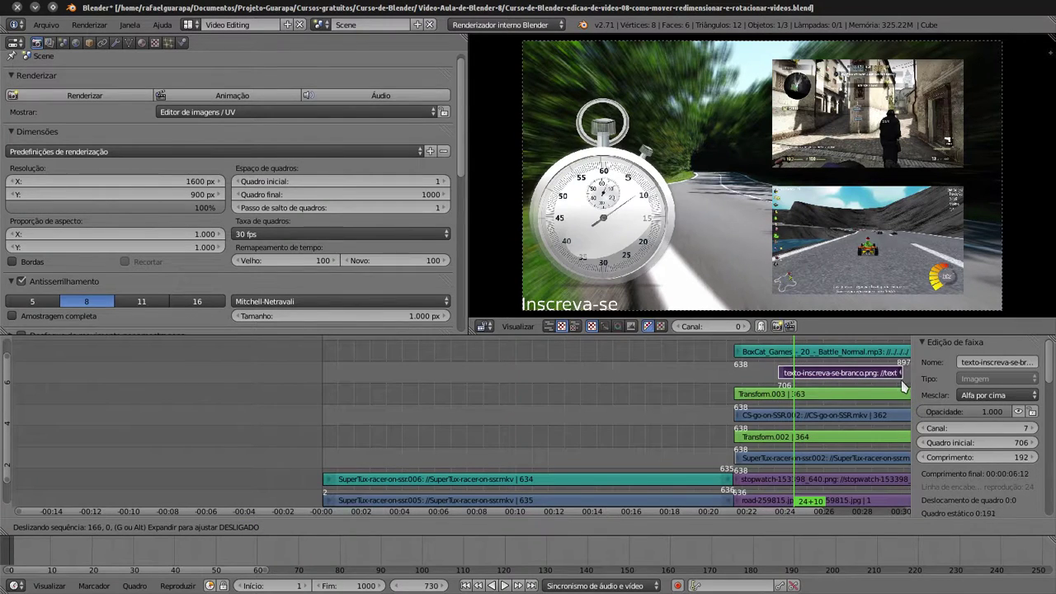
pyautogui.moveTo(793, 375); pyautogui.dragTo(899, 375)
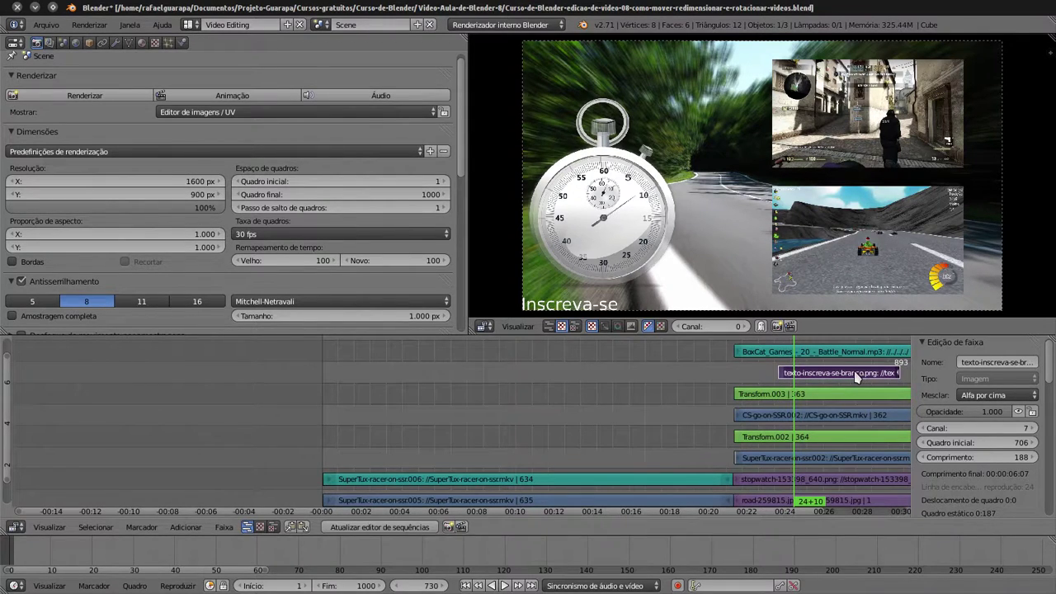
pyautogui.press('g')
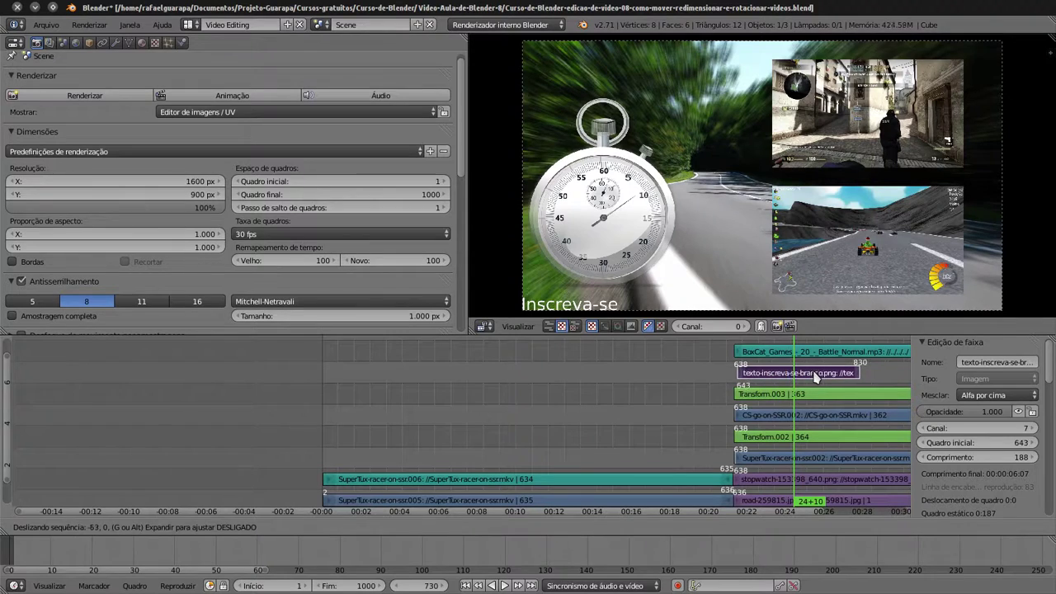
pyautogui.click(815, 376)
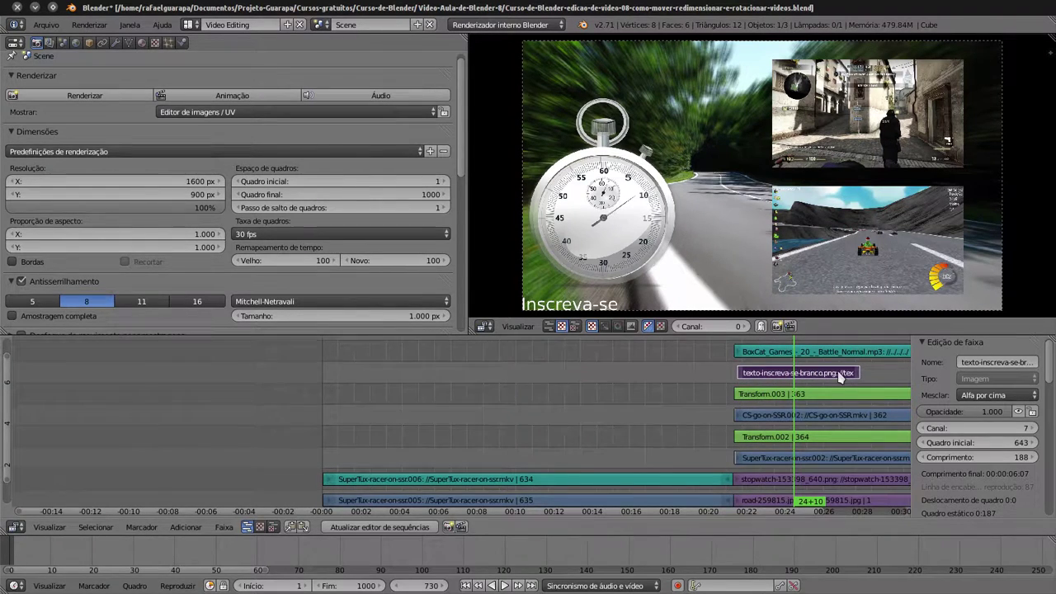
pyautogui.hscroll(5, 825, 378)
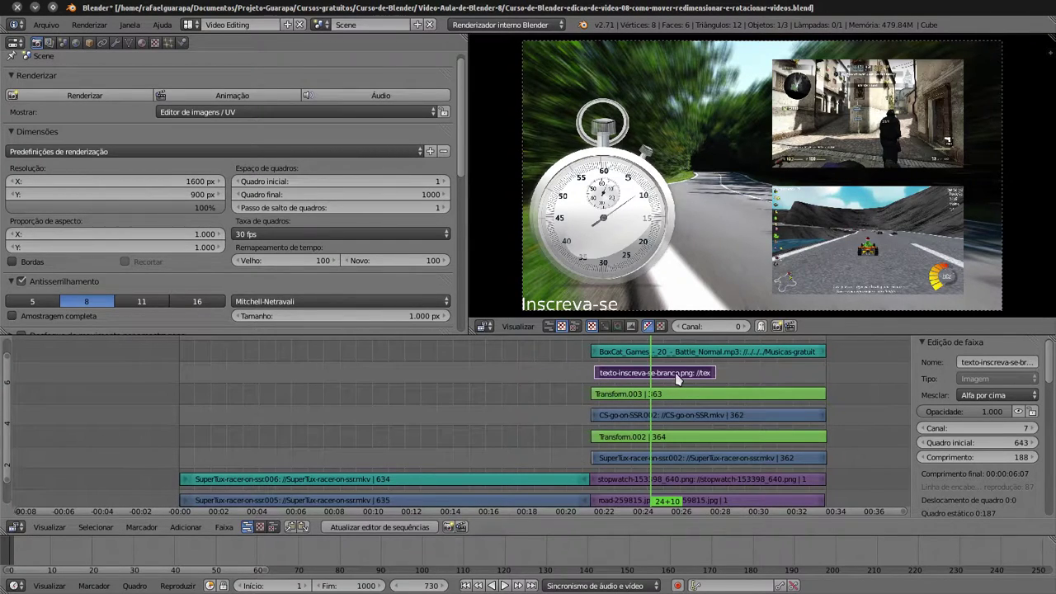
pyautogui.press('pagedown')
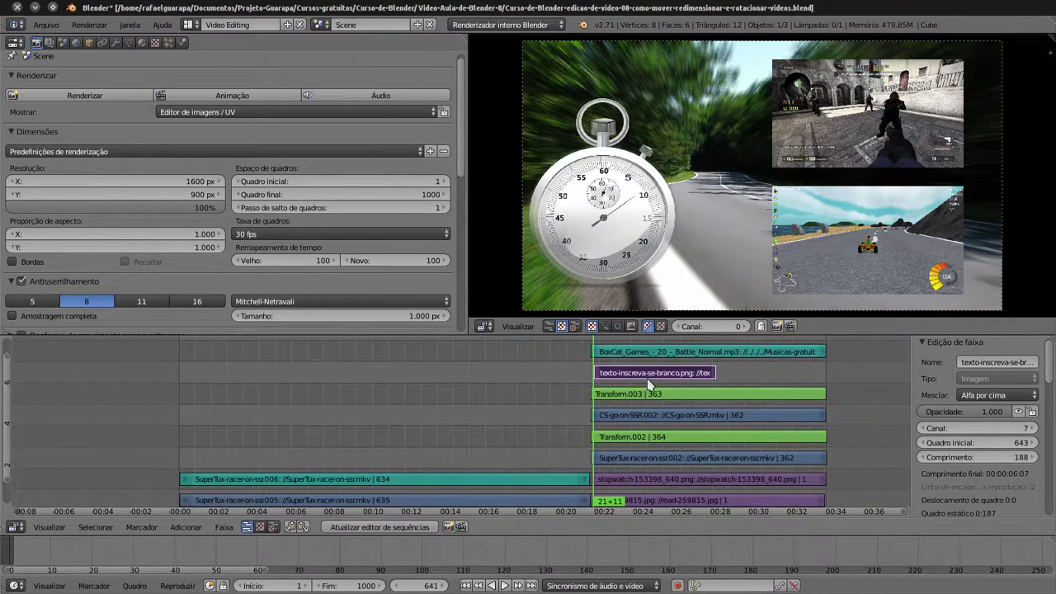
pyautogui.hotkey('alt', 'a')
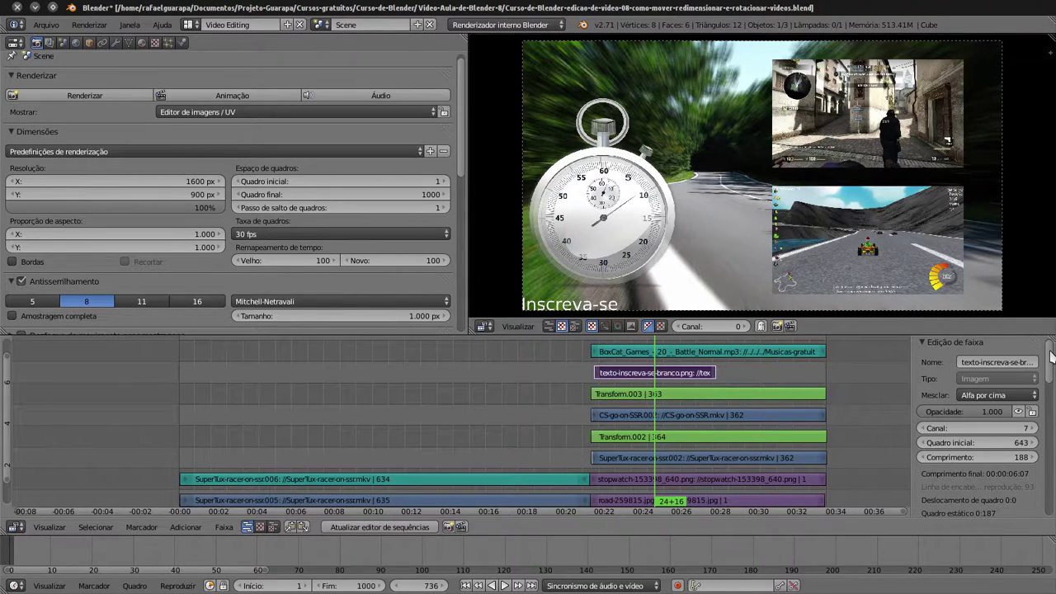
# Step: Adjust the caption's horizontal image offset, settling on 110
pyautogui.scroll(-2, 1049, 363)
pyautogui.scroll(-2, 1041, 363)
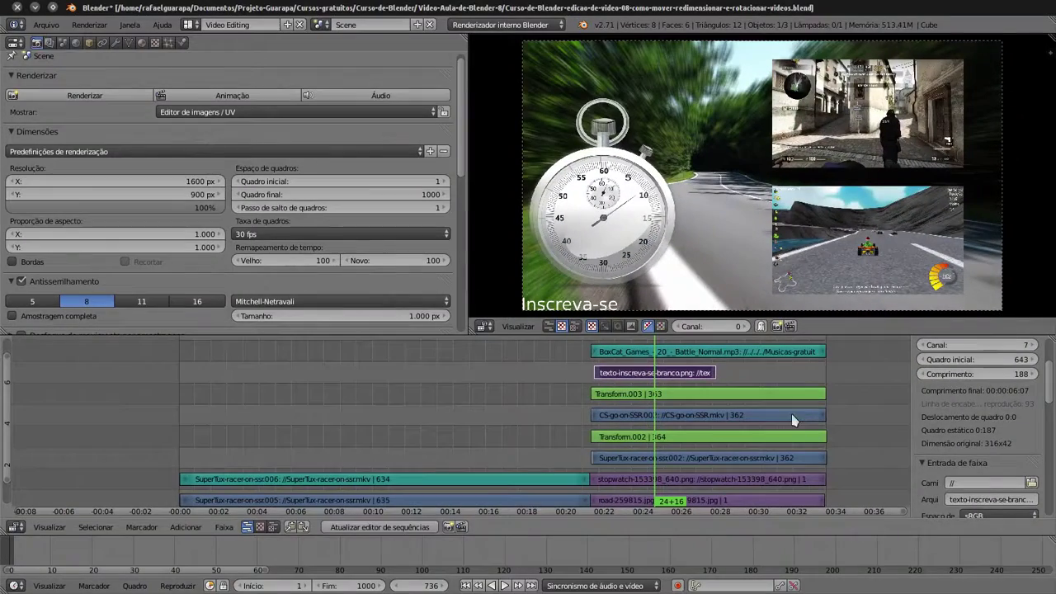
pyautogui.scroll(-5, 1051, 384)
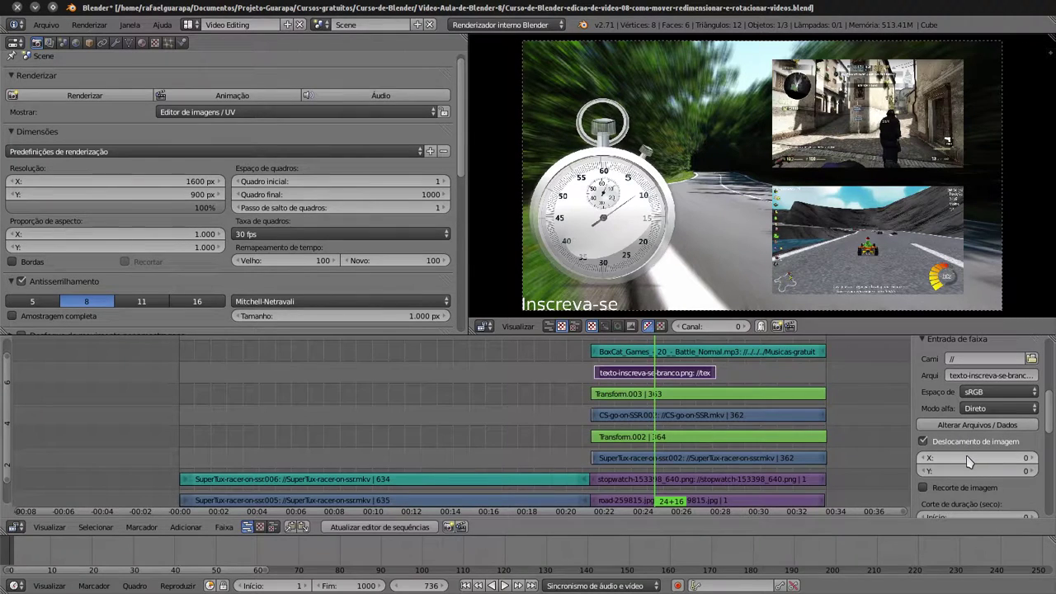
pyautogui.click(957, 459)
pyautogui.write('500')
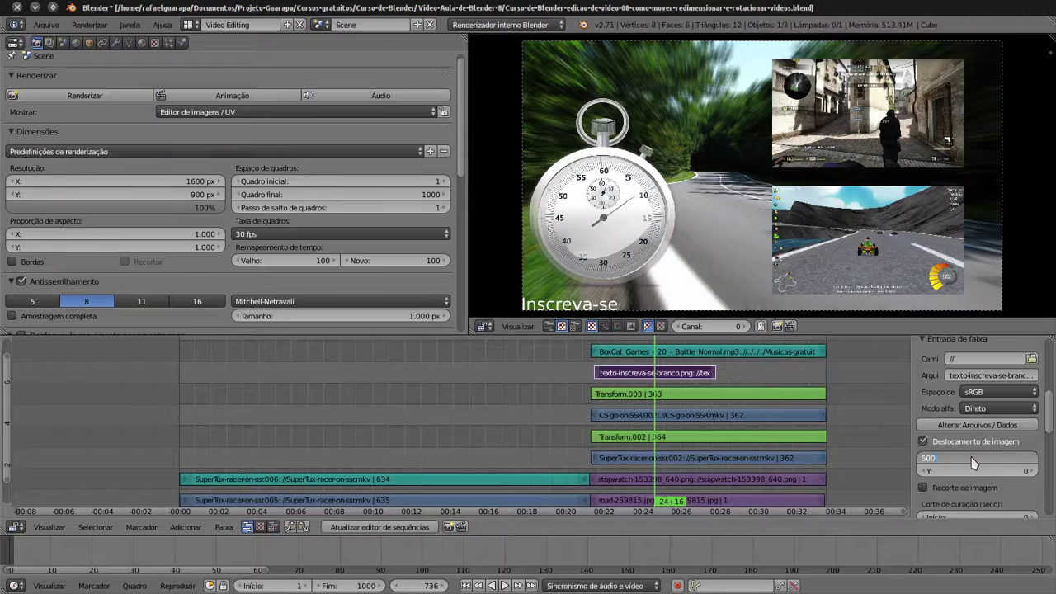
pyautogui.press('Return')
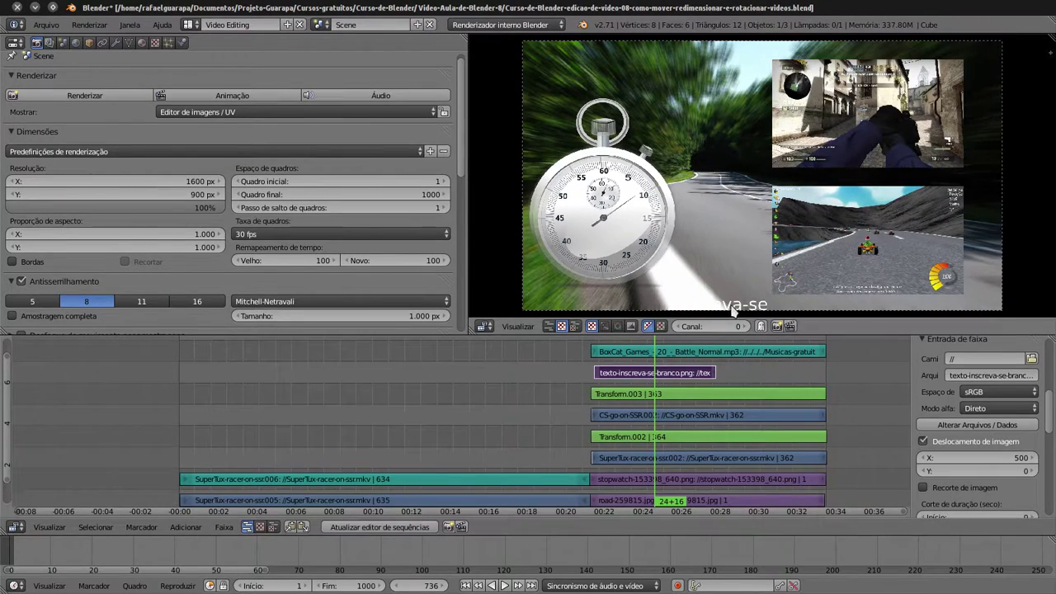
pyautogui.click(974, 458)
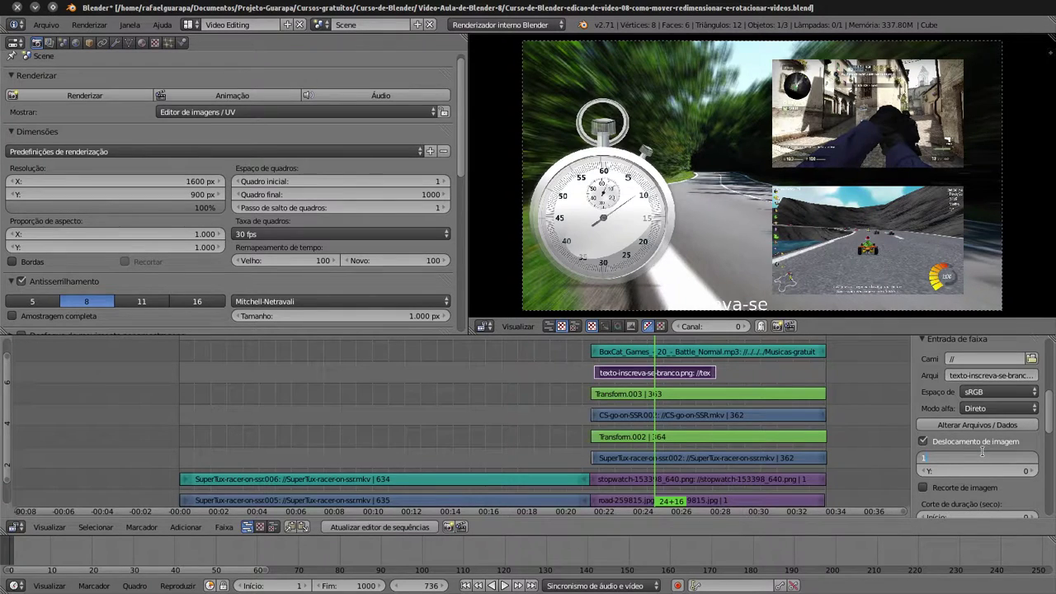
pyautogui.write('00')
pyautogui.press('Return')
pyautogui.click(980, 458)
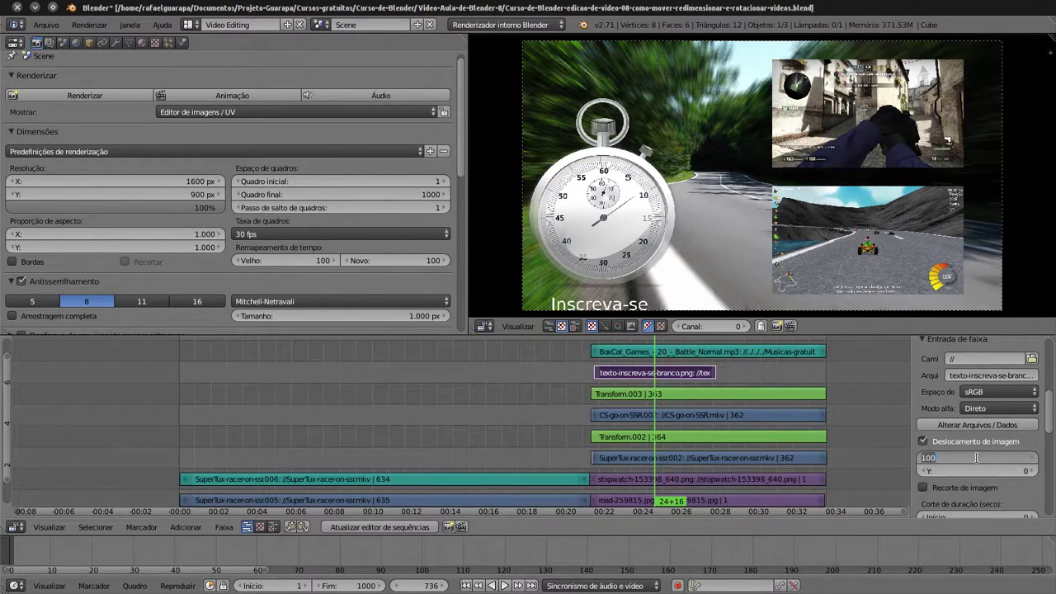
pyautogui.write('150')
pyautogui.press('Return')
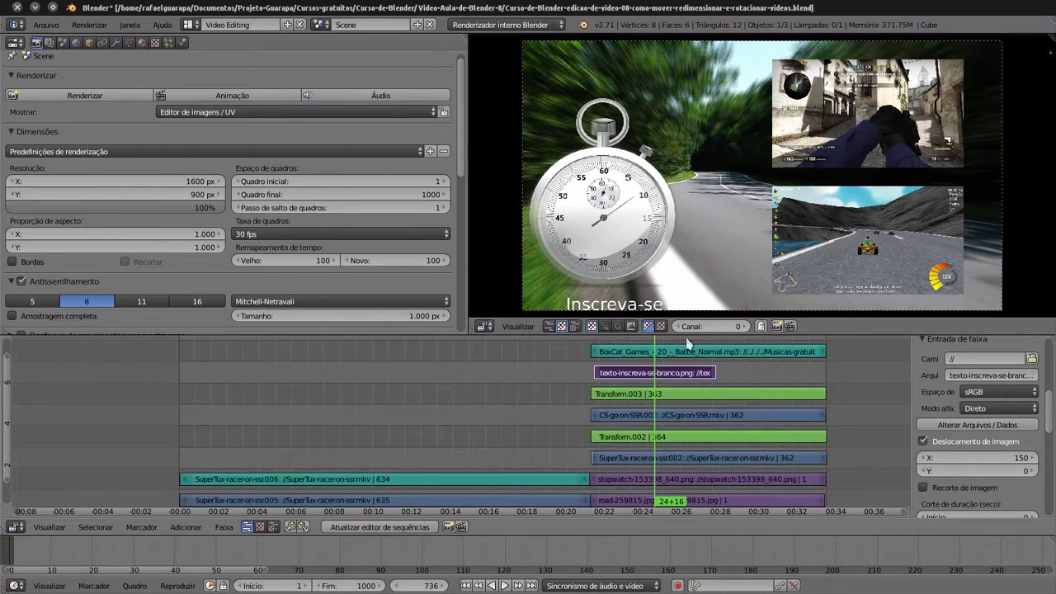
pyautogui.click(962, 459)
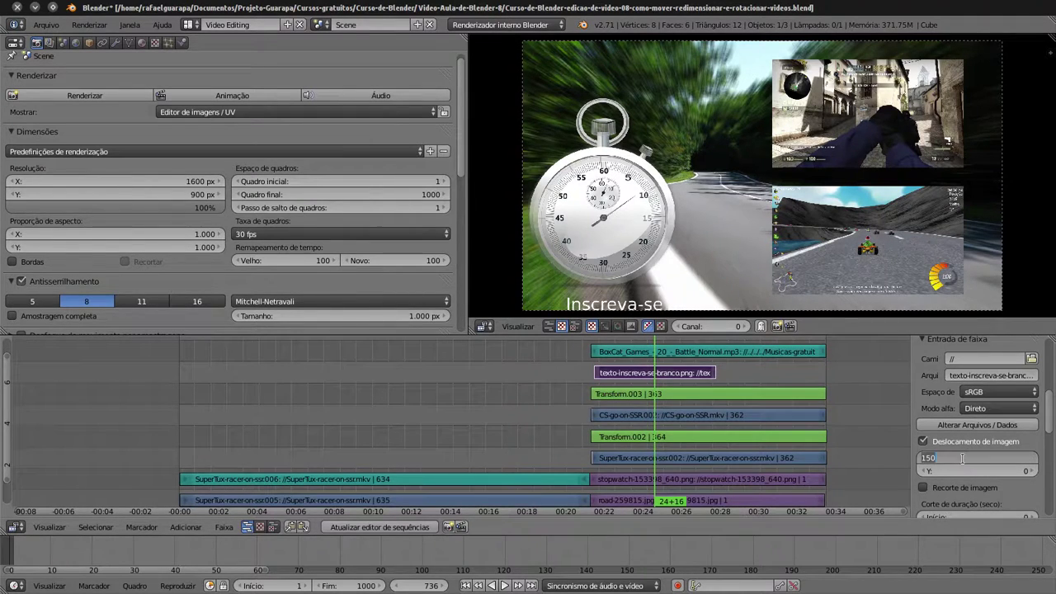
pyautogui.write('10')
pyautogui.press('Return')
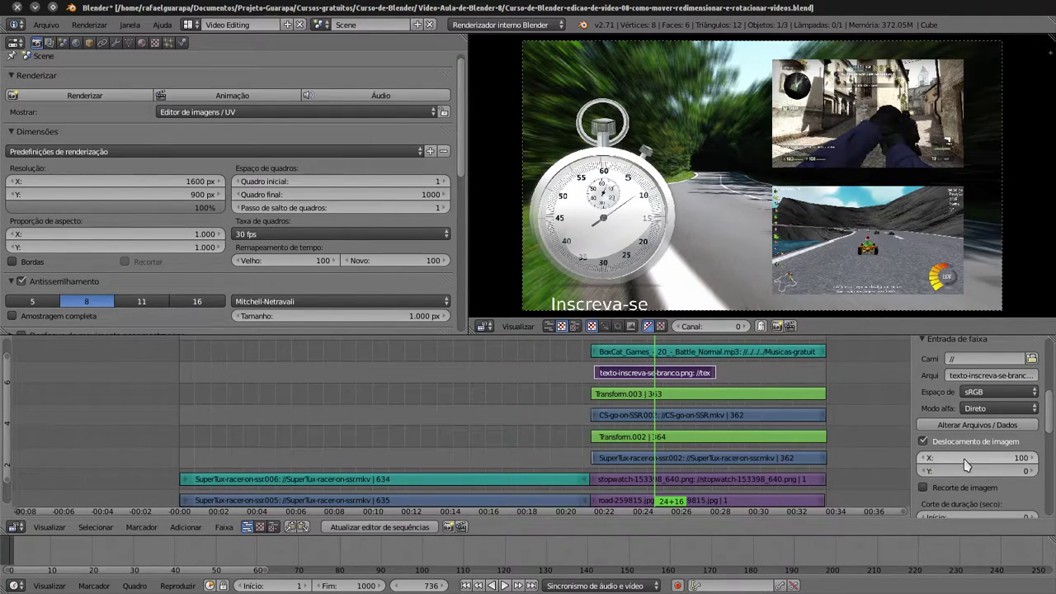
pyautogui.click(962, 458)
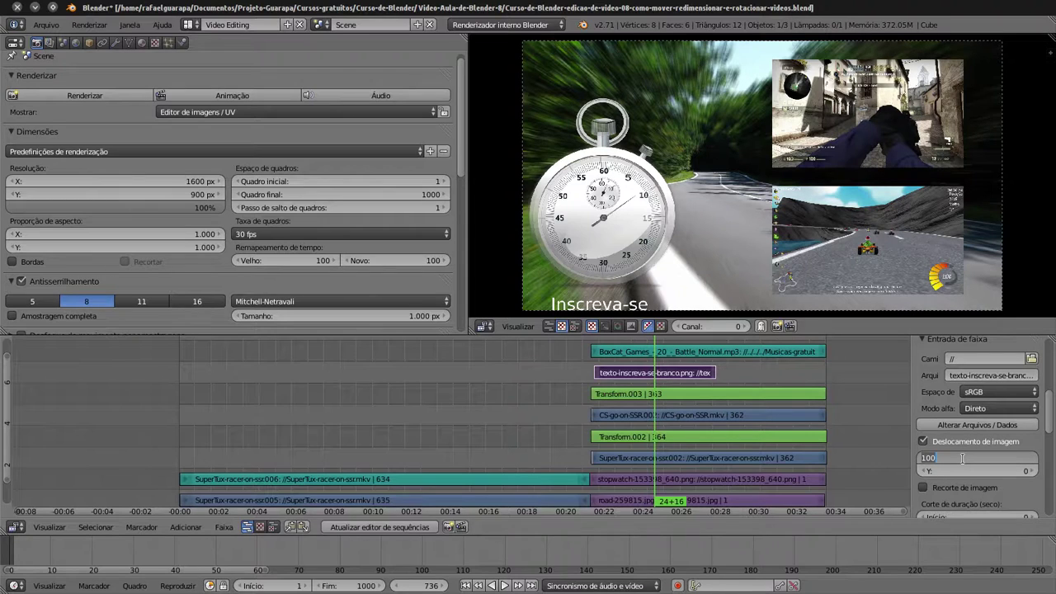
pyautogui.write('110')
pyautogui.press('Return')
# Step: Set the caption's vertical image offset to 25, then switch to the YouTube video in Chrome
pyautogui.click(941, 469)
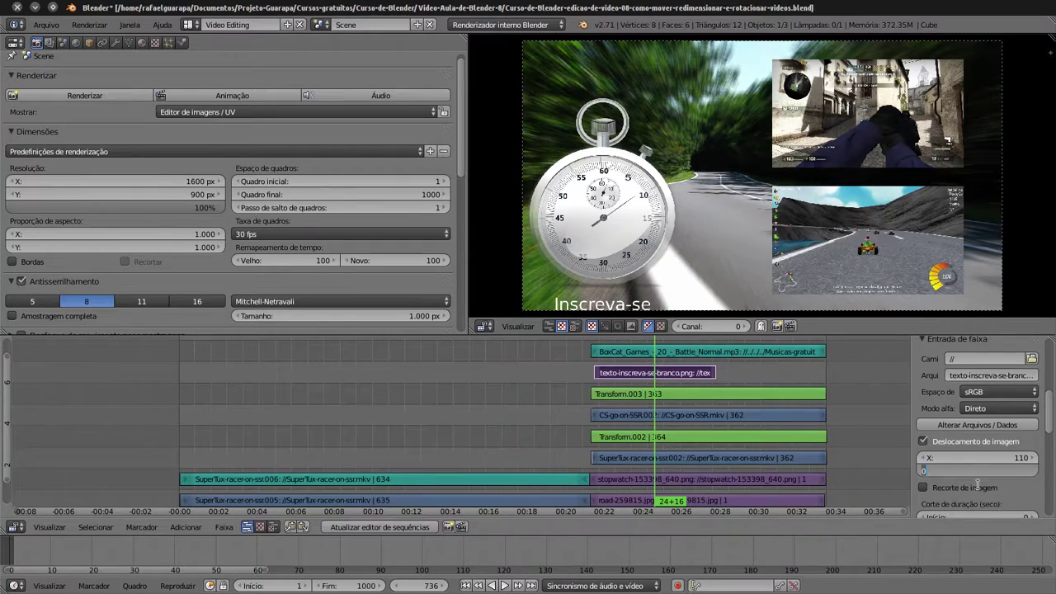
pyautogui.write('50')
pyautogui.press('Return')
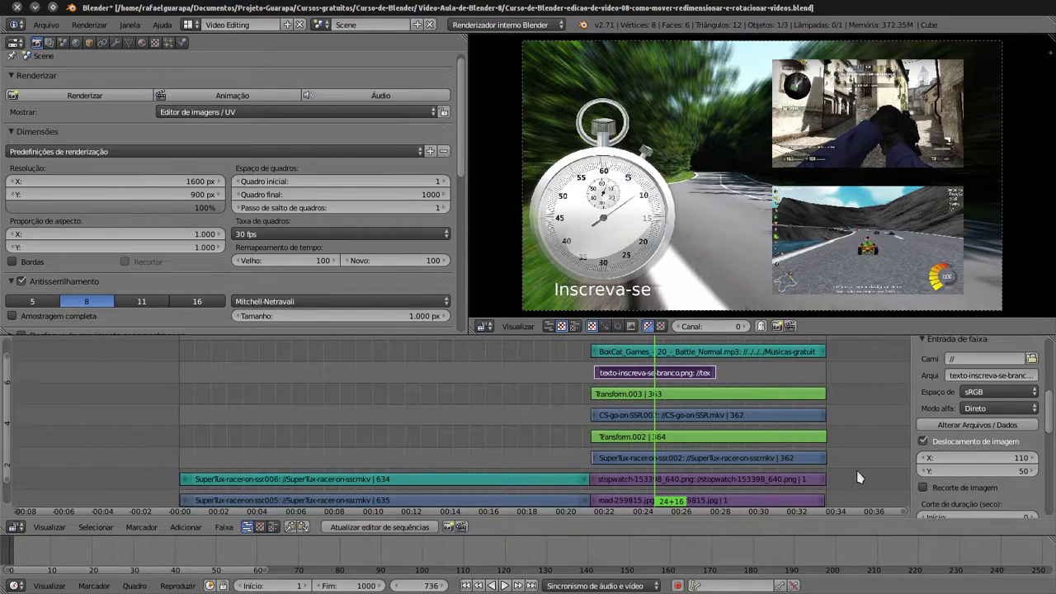
pyautogui.click(970, 472)
pyautogui.write('0')
pyautogui.press('Return')
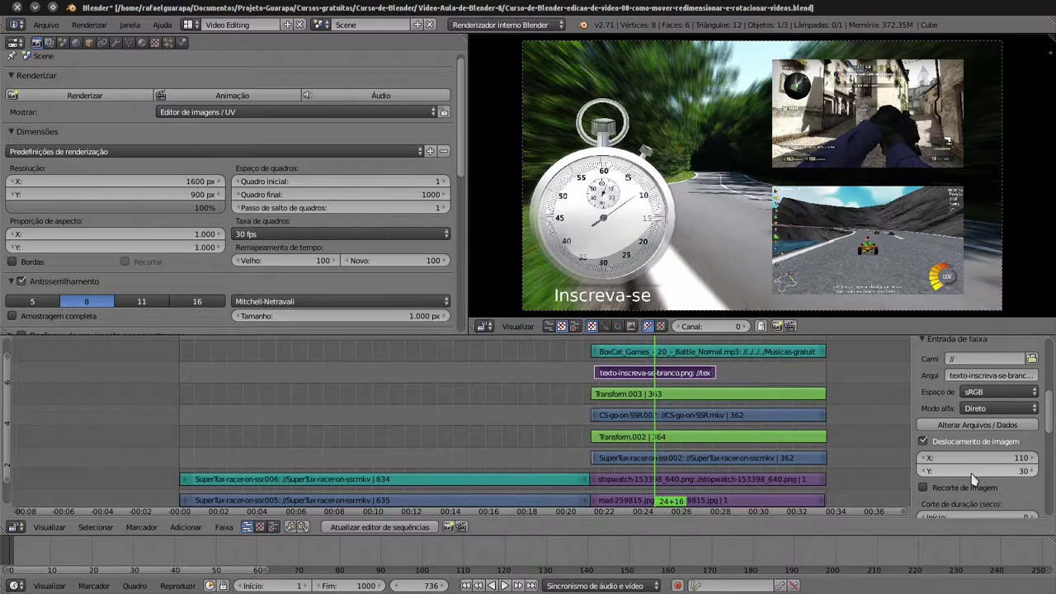
pyautogui.click(969, 472)
pyautogui.write('0')
pyautogui.press('Return')
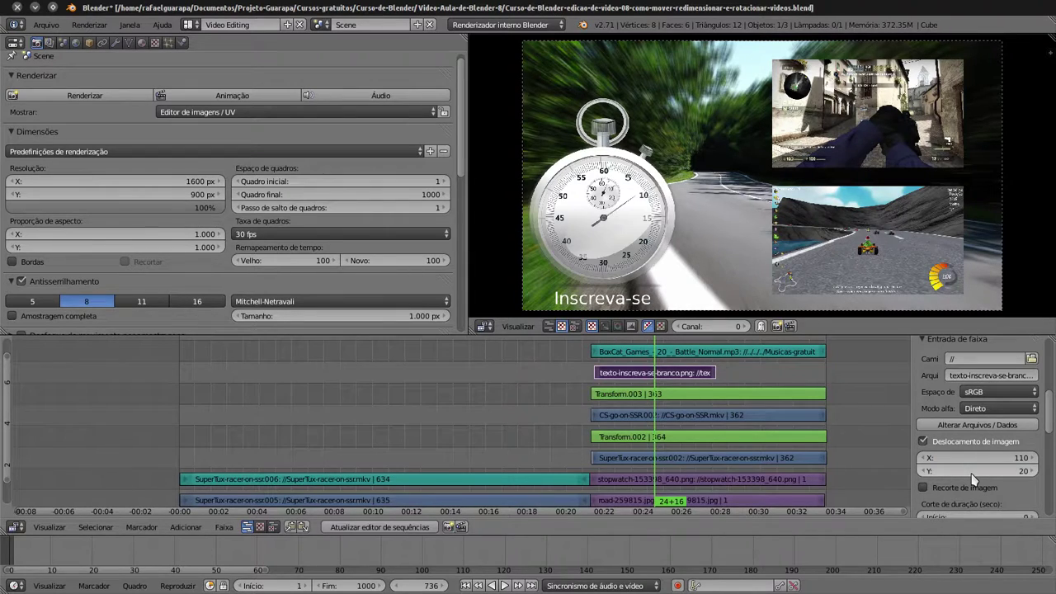
pyautogui.click(971, 474)
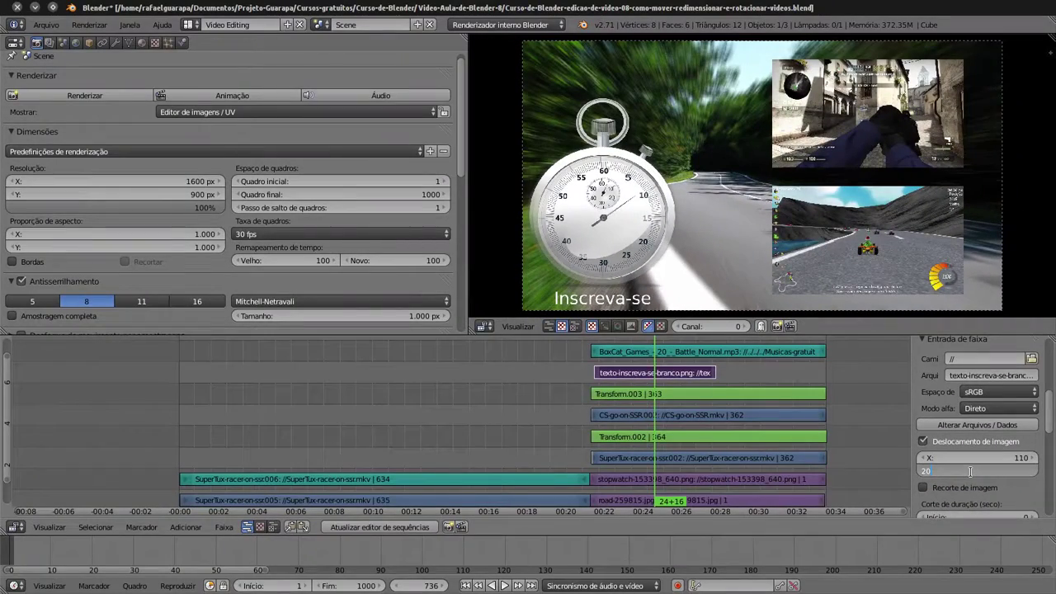
pyautogui.press('Home')
pyautogui.write('25')
pyautogui.press('Return')
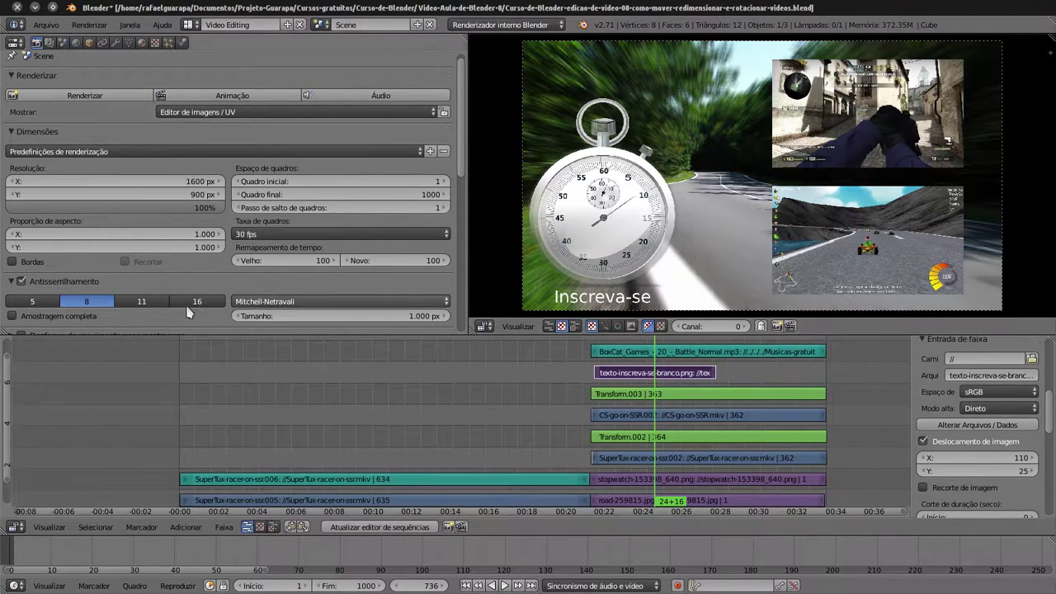
pyautogui.moveTo(0, 181)
pyautogui.click(19, 151)
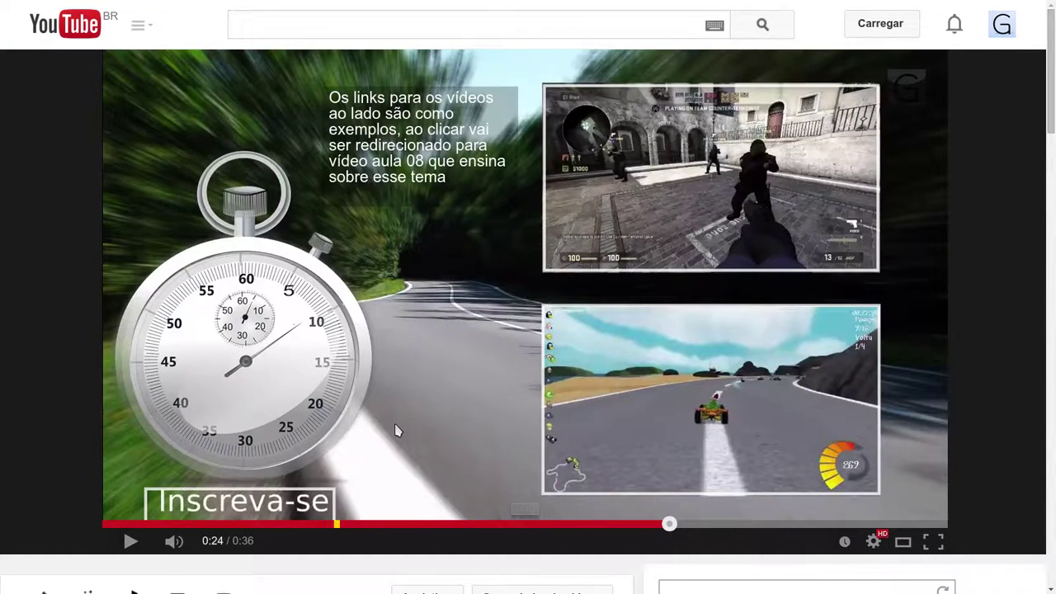
pyautogui.moveTo(782, 250)
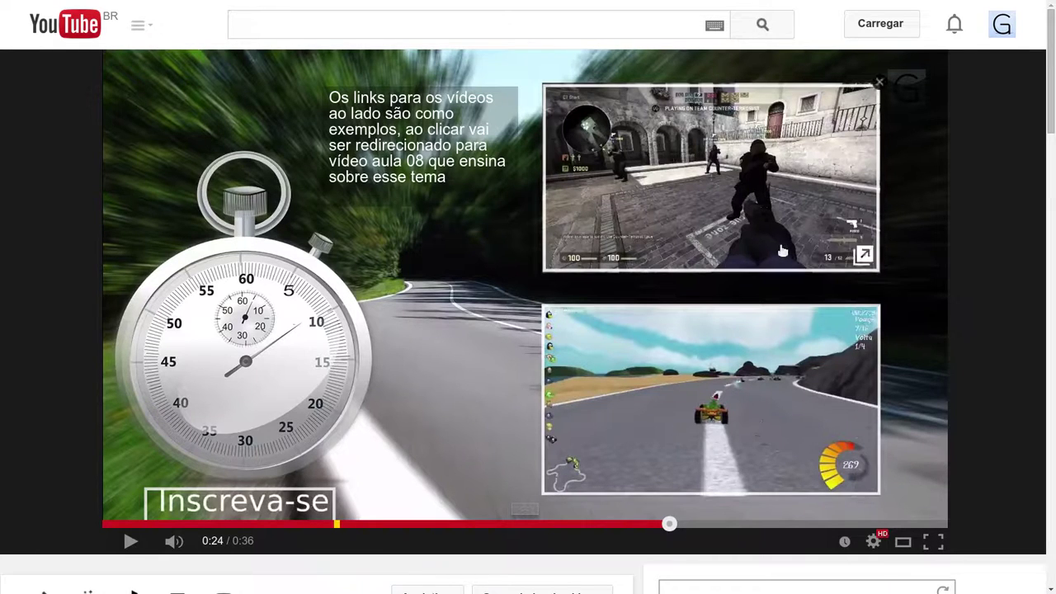
pyautogui.moveTo(701, 352)
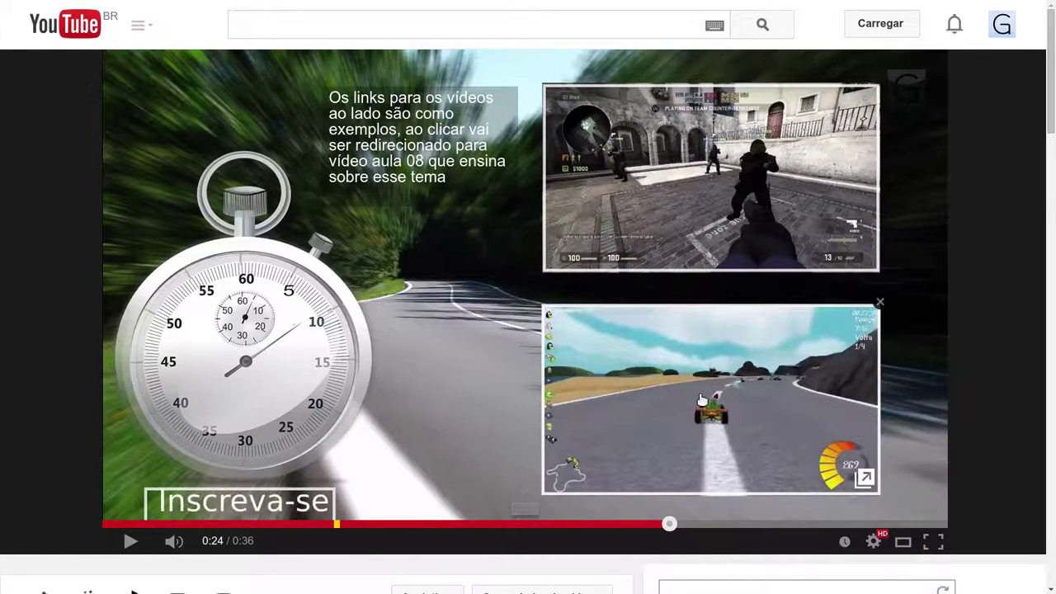
pyautogui.moveTo(726, 248)
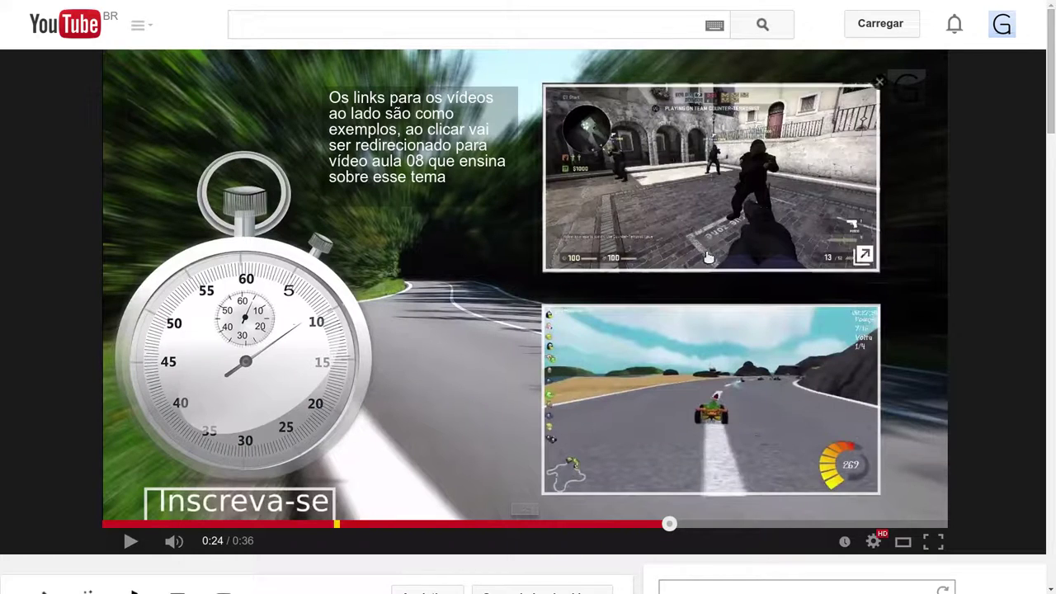
pyautogui.moveTo(885, 89)
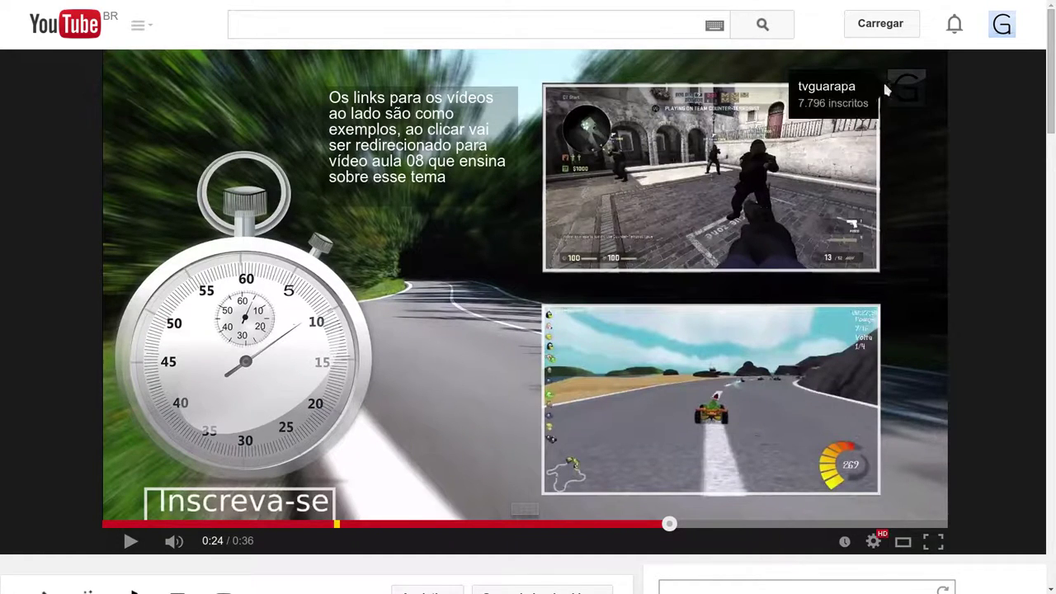
pyautogui.moveTo(876, 136)
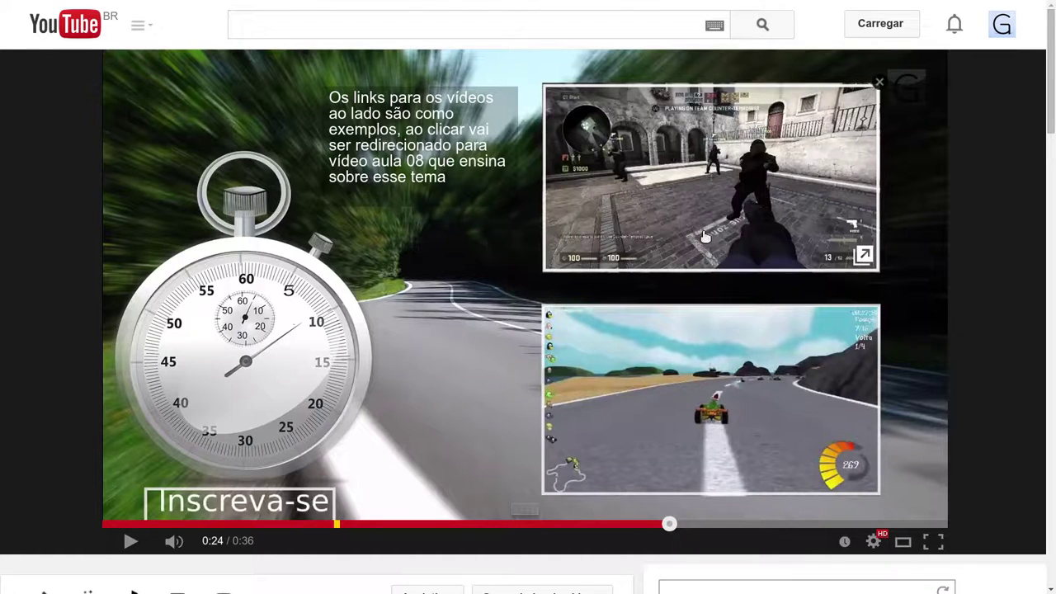
pyautogui.moveTo(751, 321)
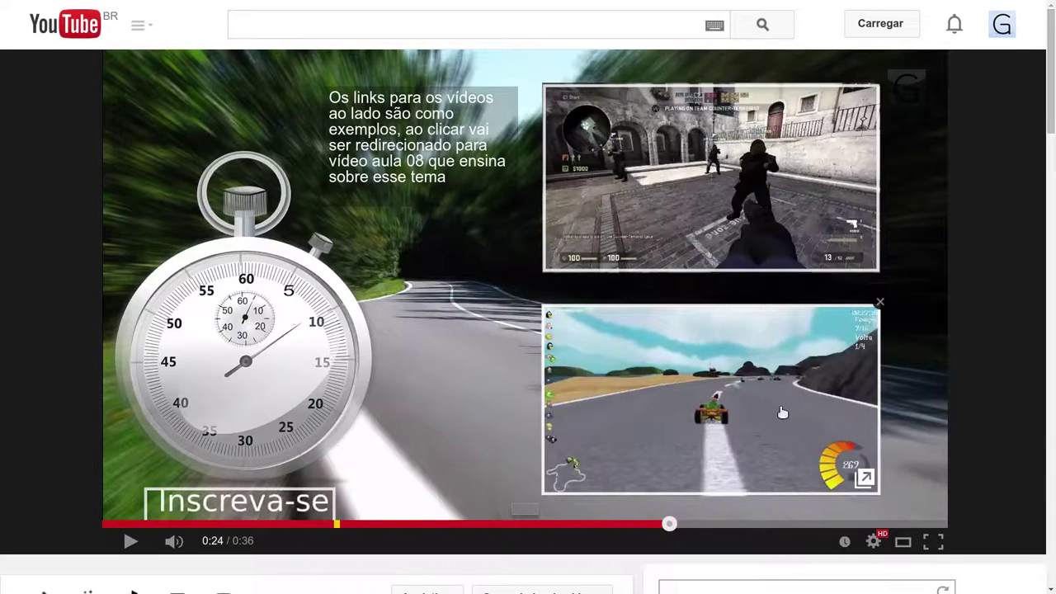
pyautogui.moveTo(318, 505)
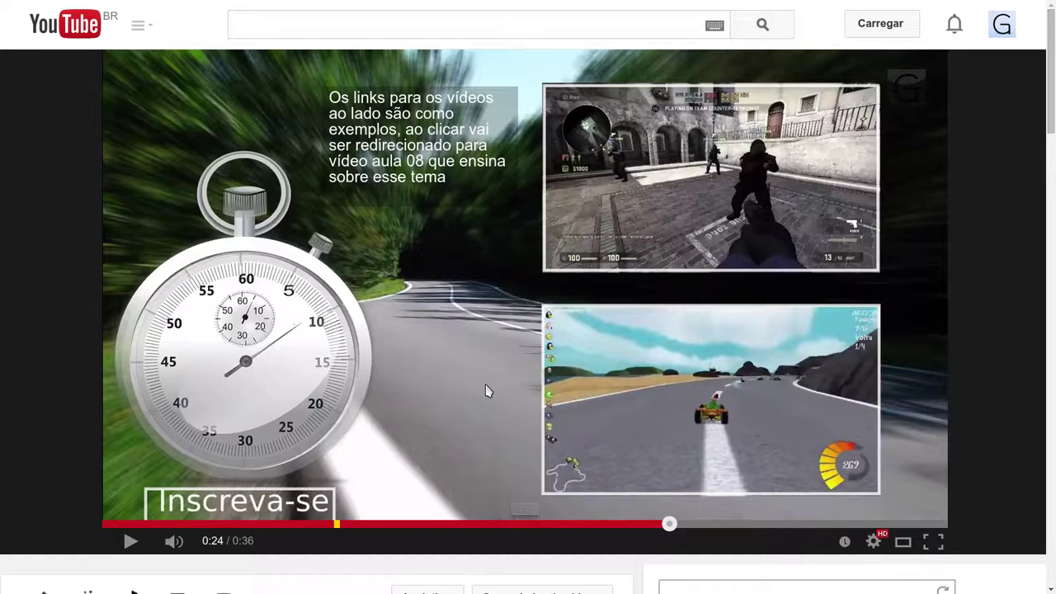
pyautogui.moveTo(1053, 100); pyautogui.dragTo(1055, 147)
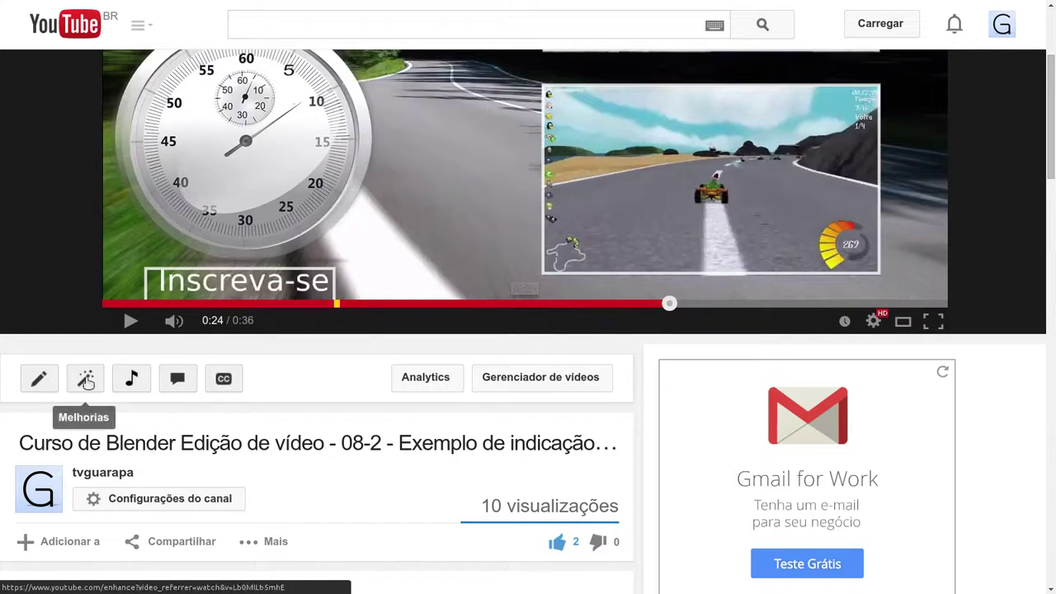
# Step: Open the video's Anotações editor and pause the preview at the TV Guarapa intro
pyautogui.click(176, 385)
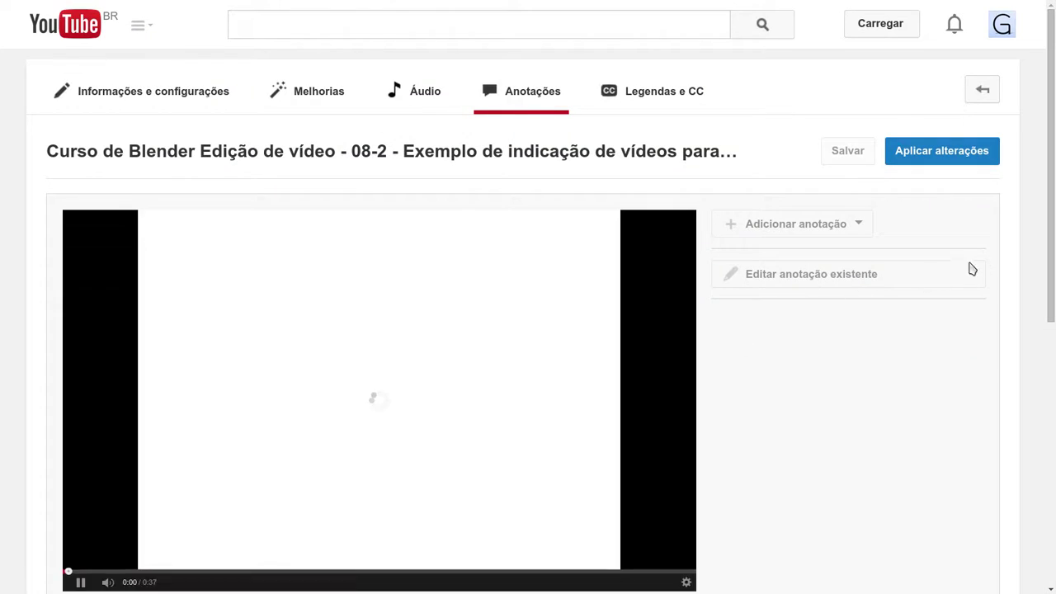
pyautogui.moveTo(1052, 187); pyautogui.dragTo(1054, 229)
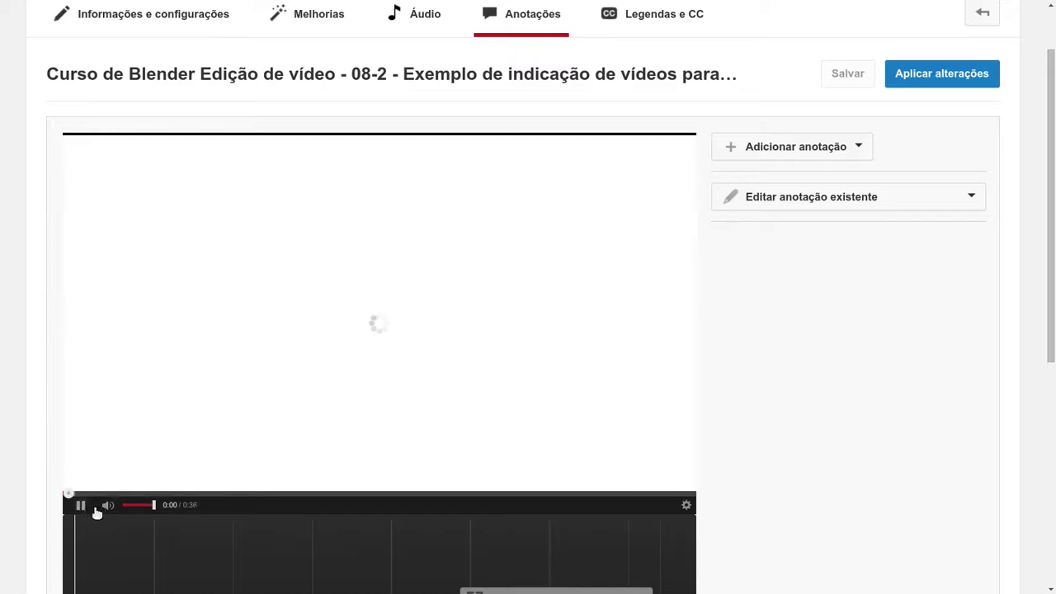
pyautogui.click(91, 508)
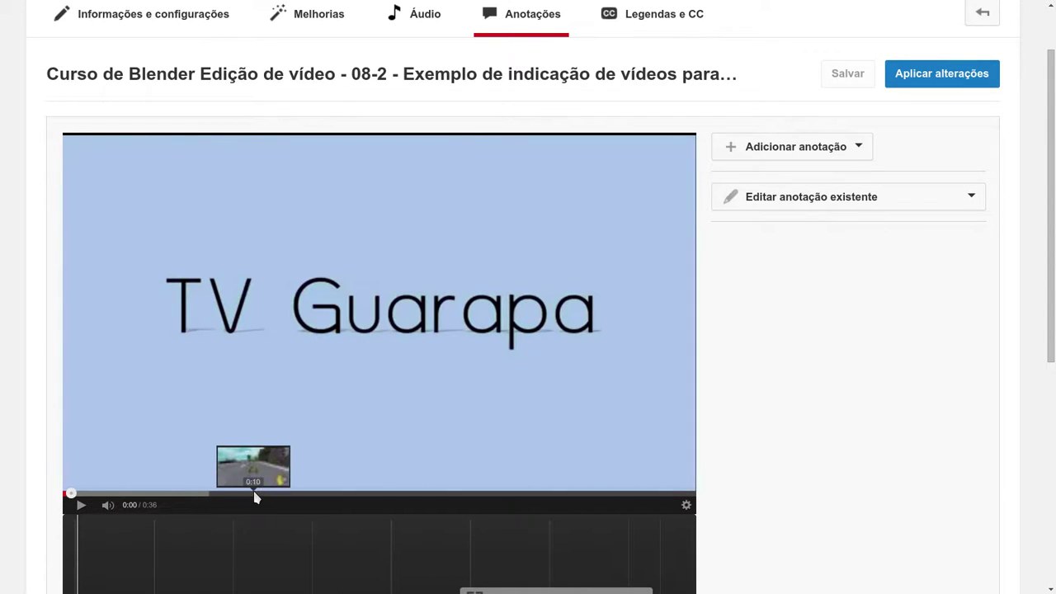
pyautogui.scroll(-3, 954, 410)
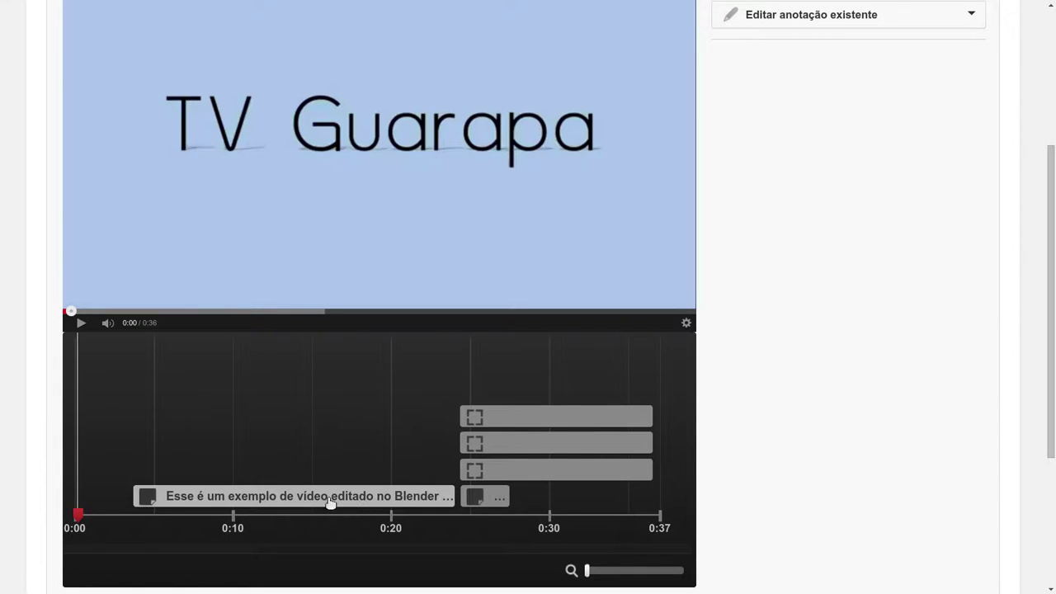
pyautogui.scroll(2, 569, 286)
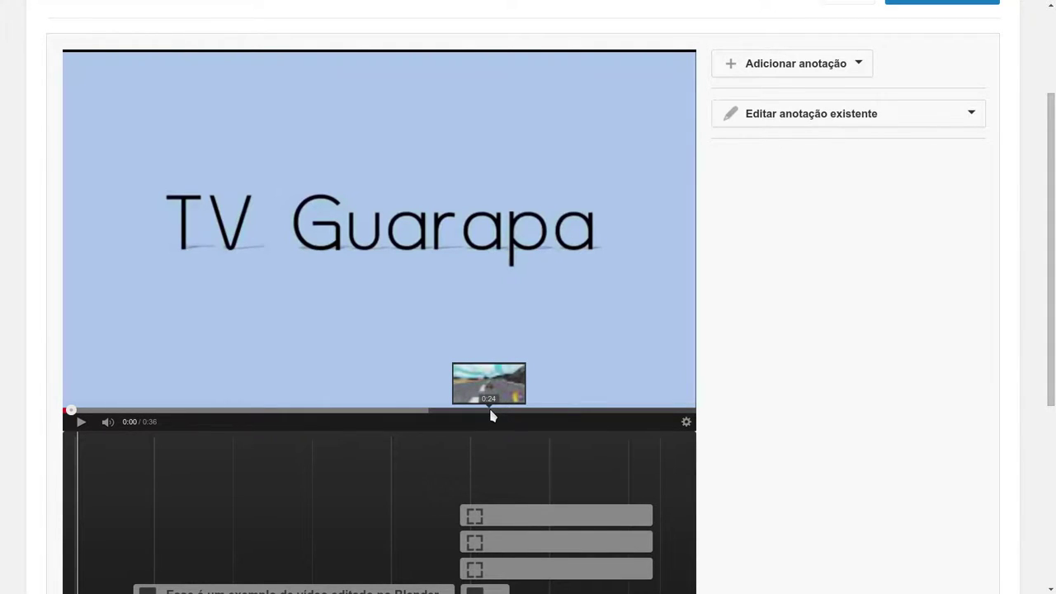
# Step: Cue the editor preview to the 0:24 end-screen frame with the game thumbnails and pause
pyautogui.click(465, 412)
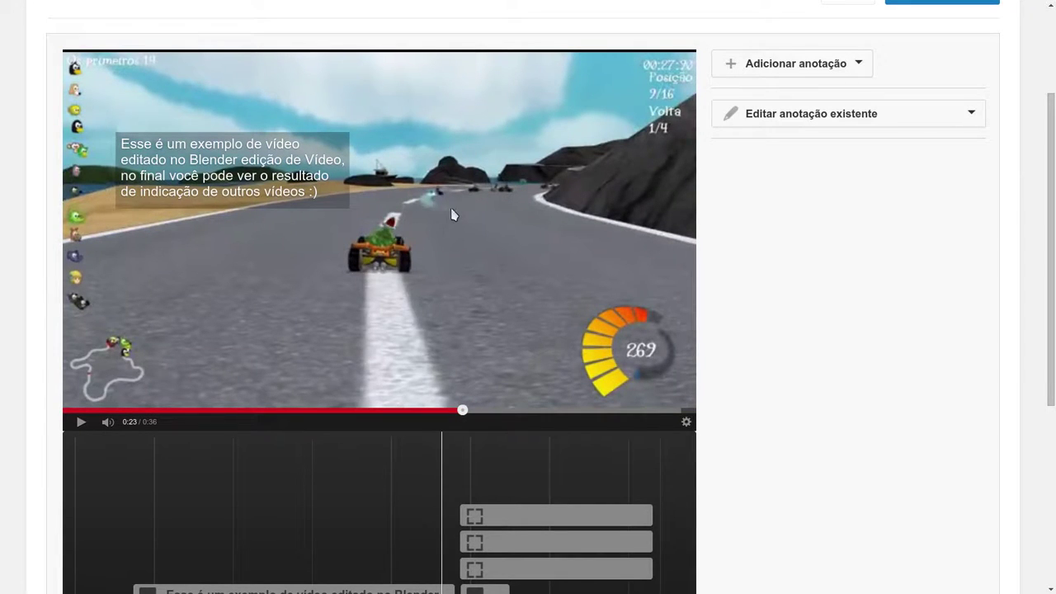
pyautogui.click(81, 425)
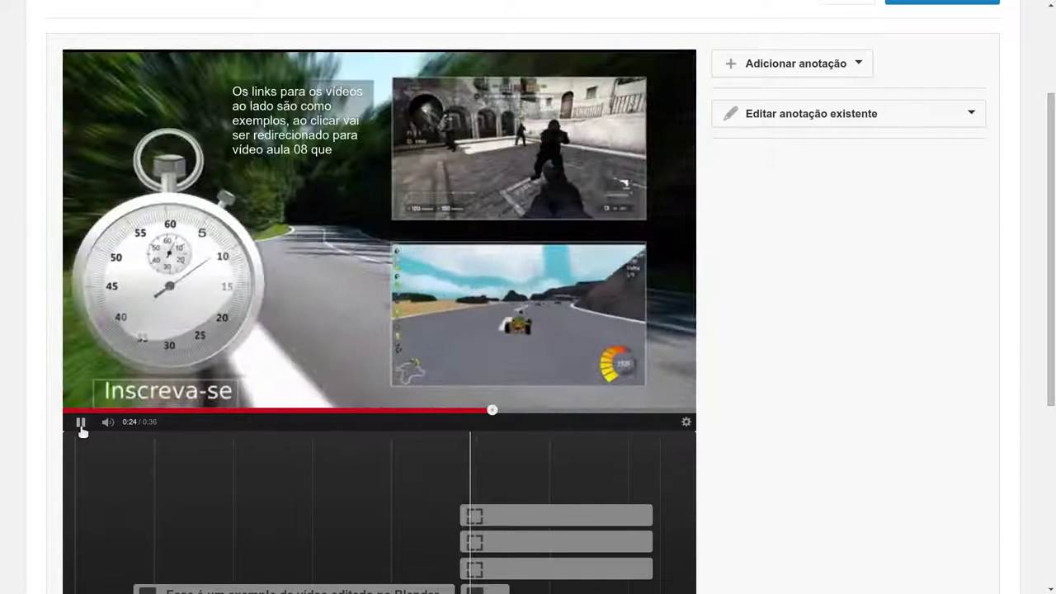
pyautogui.click(82, 424)
pyautogui.click(485, 412)
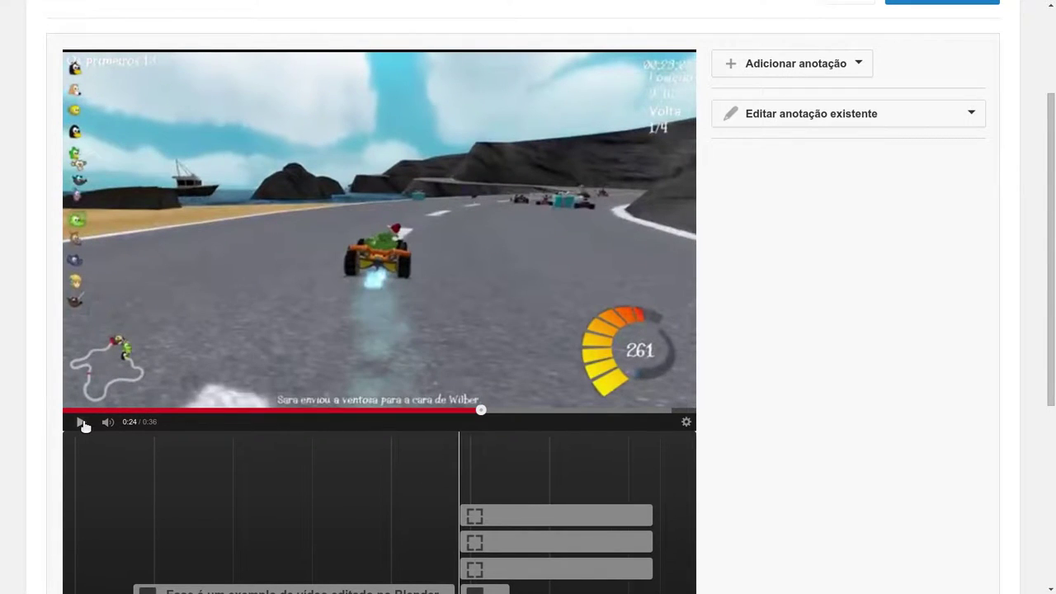
pyautogui.click(80, 422)
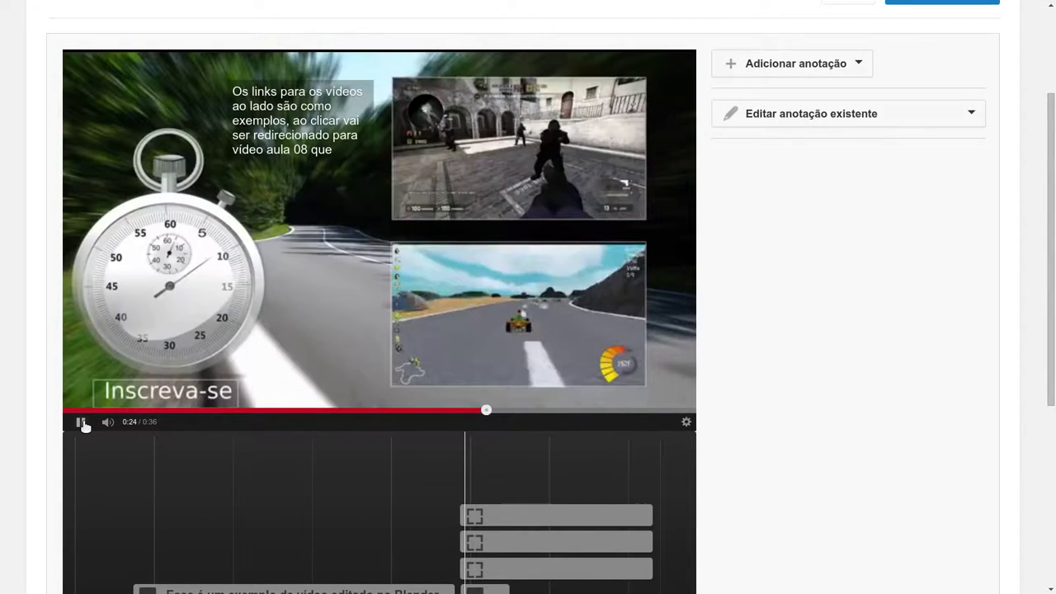
pyautogui.click(80, 422)
pyautogui.scroll(1, 1055, 274)
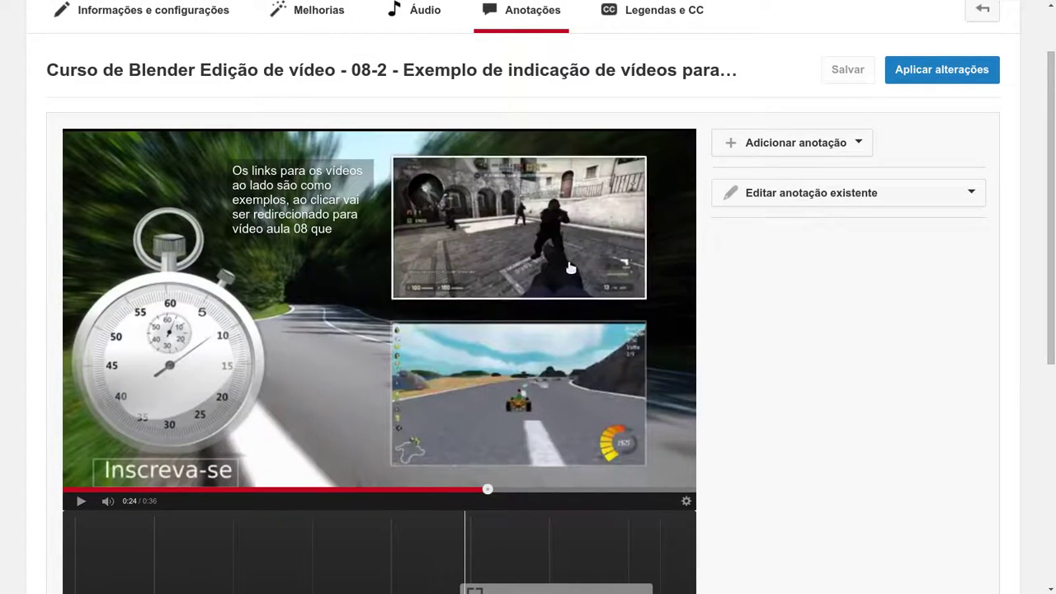
# Step: Delete the top-thumbnail spotlight and add a new Spotlight via Adicionar anotação > Vídeos do momento
pyautogui.click(860, 143)
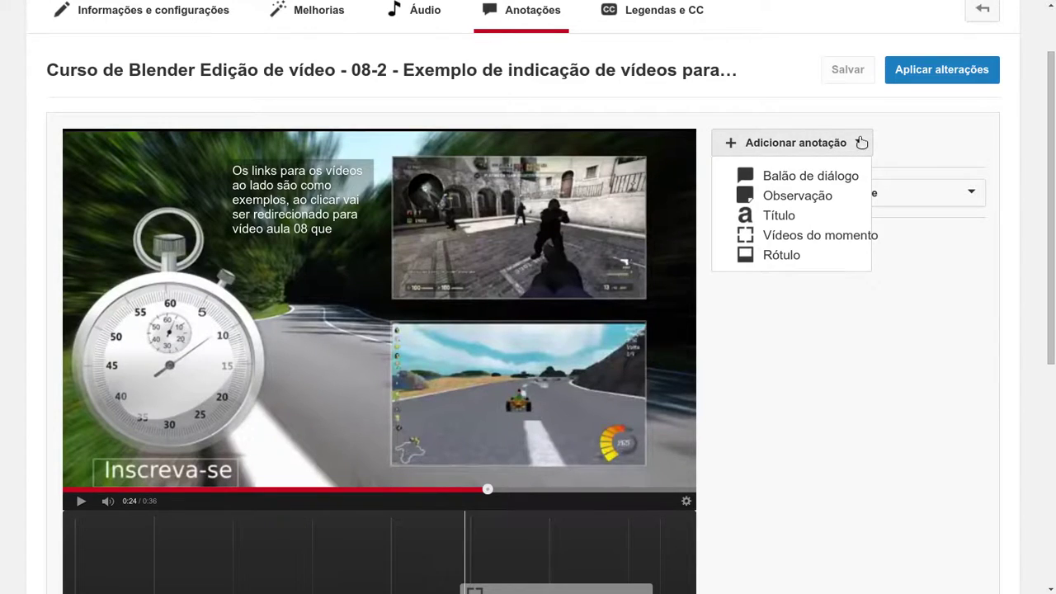
pyautogui.click(906, 304)
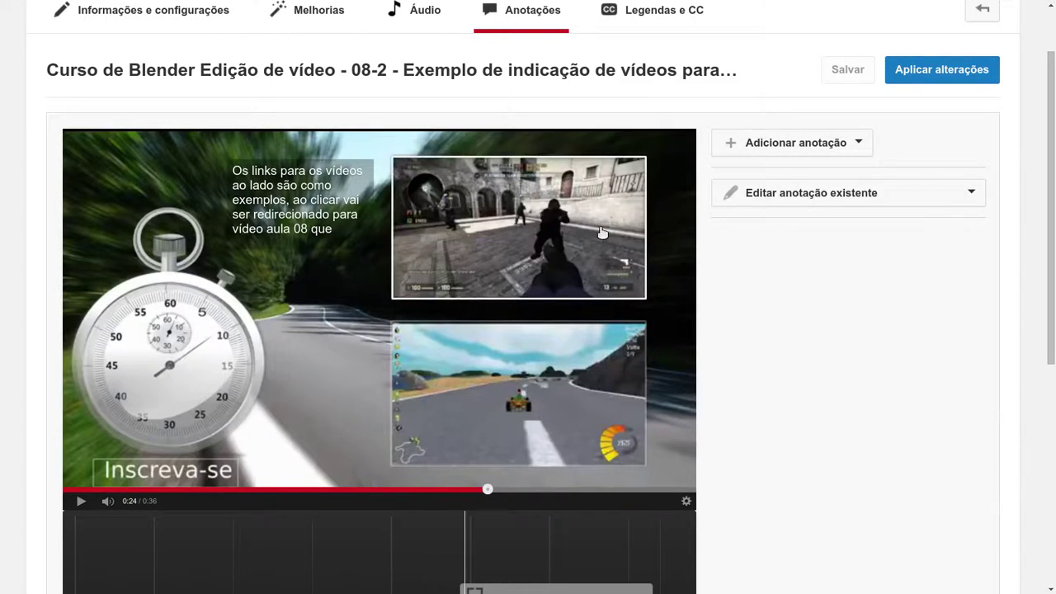
pyautogui.click(529, 244)
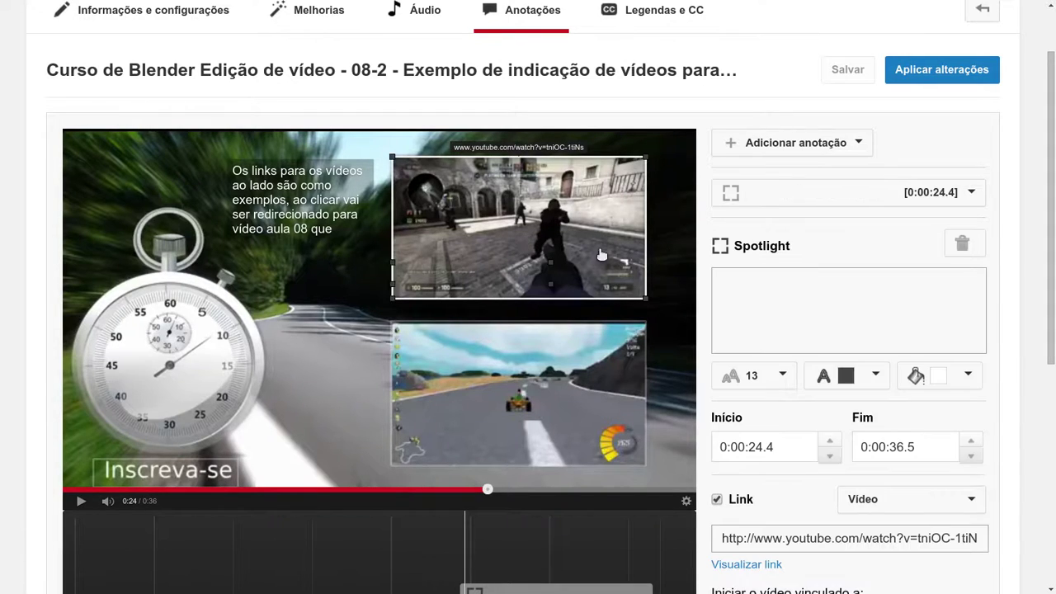
pyautogui.click(974, 246)
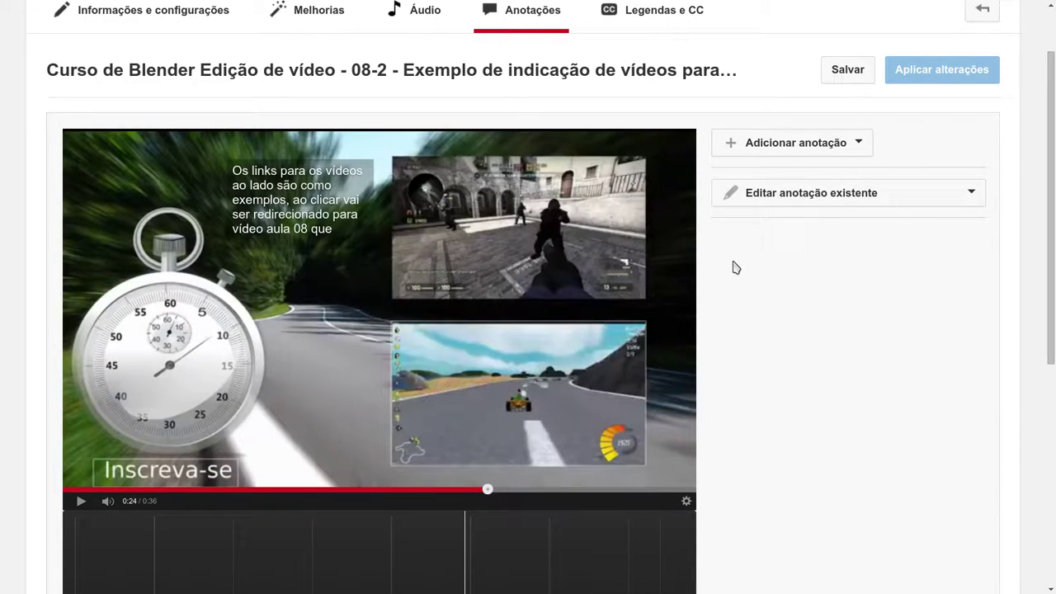
pyautogui.click(777, 143)
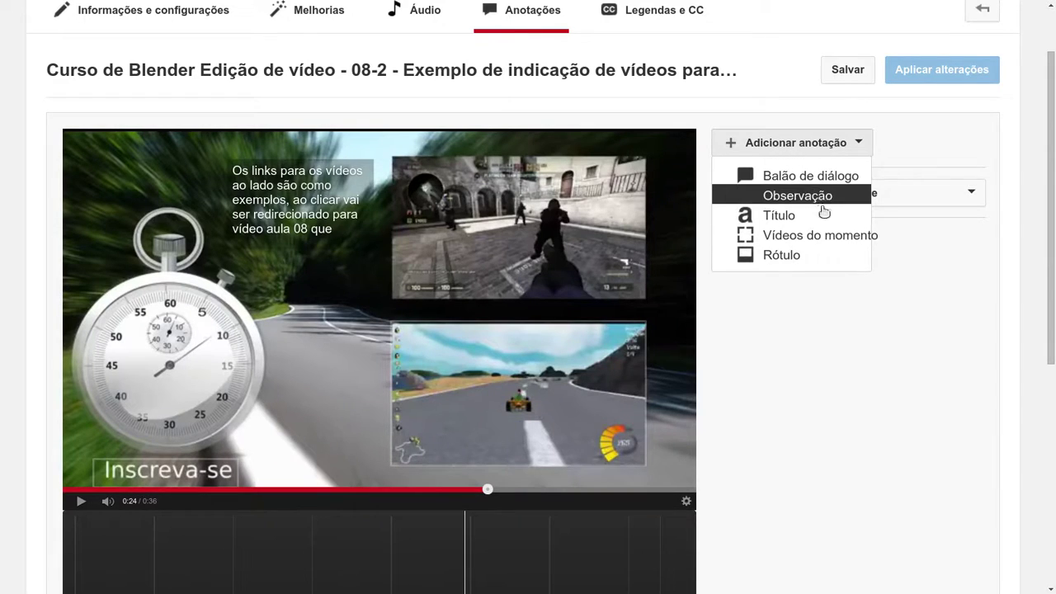
pyautogui.click(821, 234)
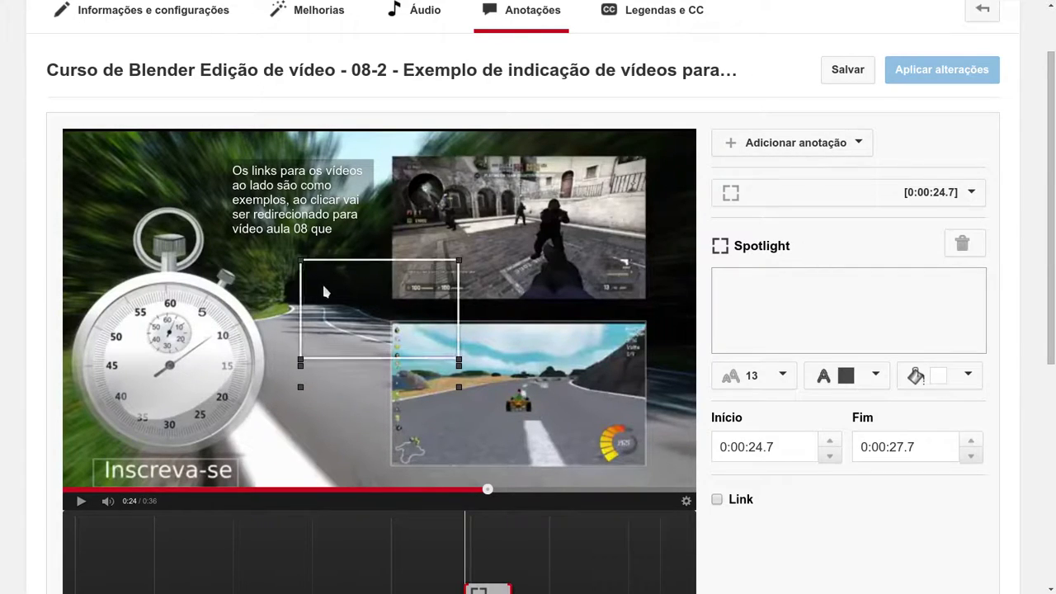
# Step: Move and resize the new spotlight box to cover the whole top game clip
pyautogui.moveTo(327, 296)
pyautogui.mouseDown()
pyautogui.moveTo(246, 270)
pyautogui.moveTo(159, 374)
pyautogui.moveTo(666, 152)
pyautogui.moveTo(263, 462)
pyautogui.moveTo(421, 195)
pyautogui.mouseUp()
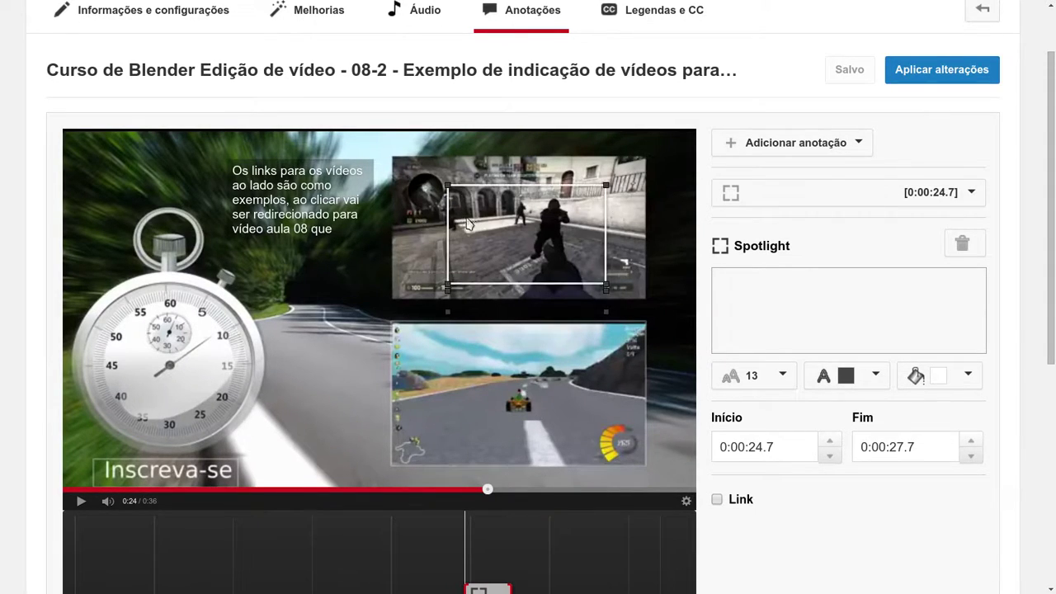
pyautogui.moveTo(422, 195); pyautogui.dragTo(421, 192)
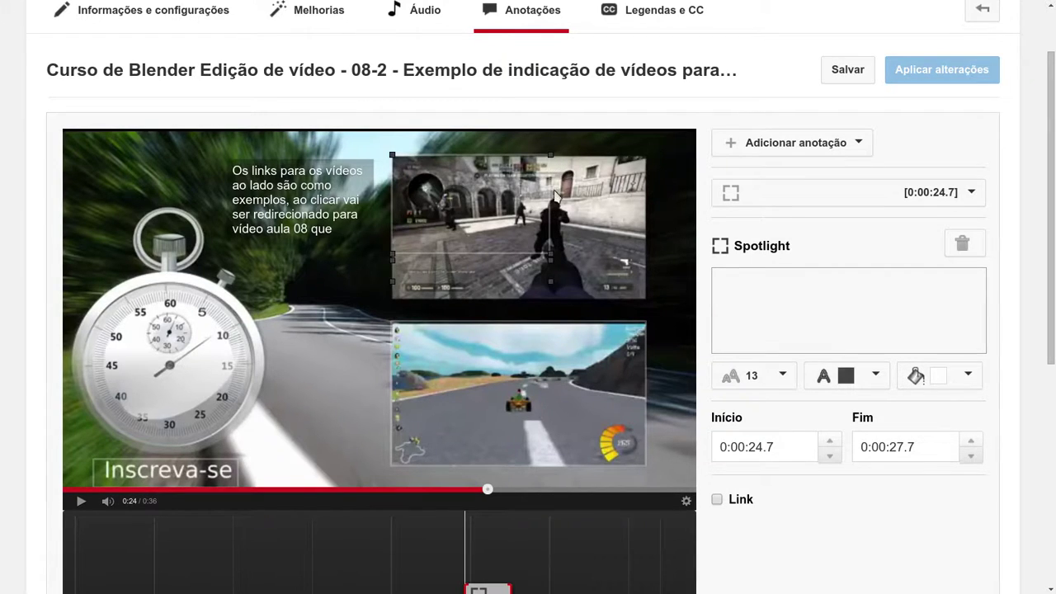
pyautogui.moveTo(551, 259); pyautogui.dragTo(647, 304)
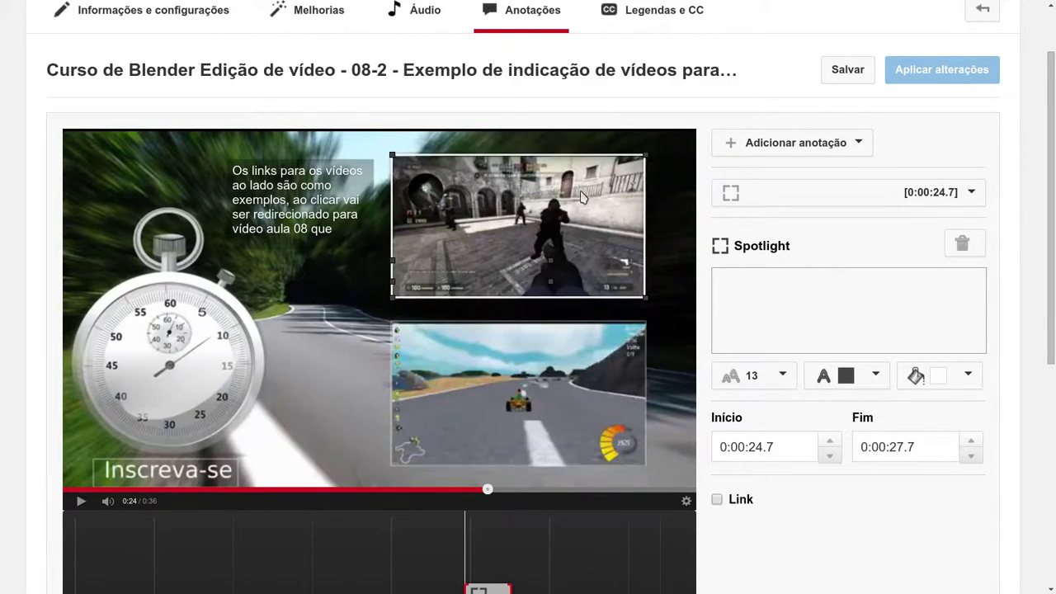
# Step: Enable Link on the spotlight with link type Vídeo, leaving the URL field empty
pyautogui.click(717, 500)
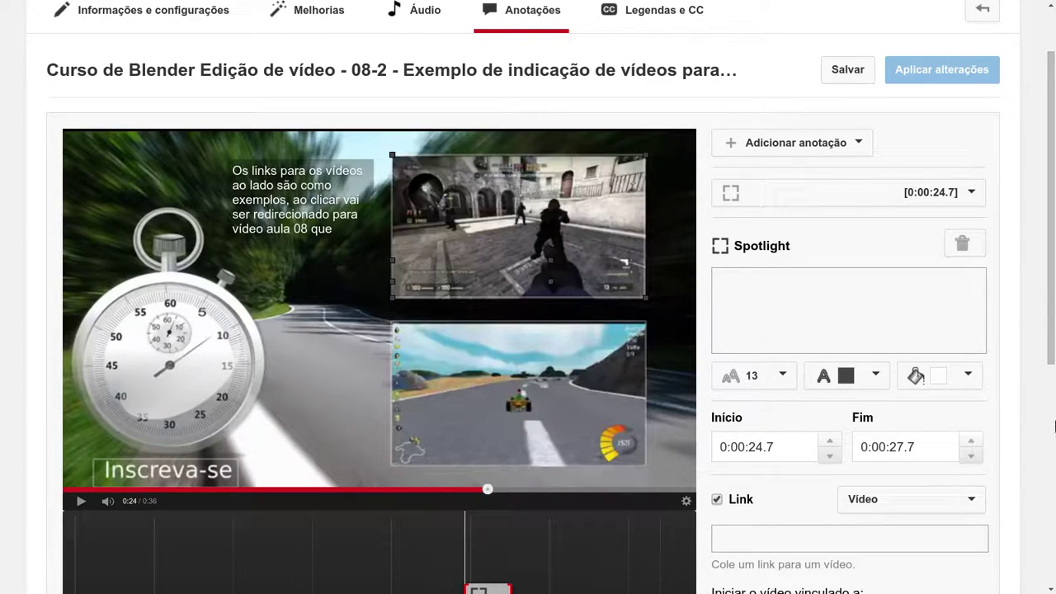
pyautogui.click(955, 499)
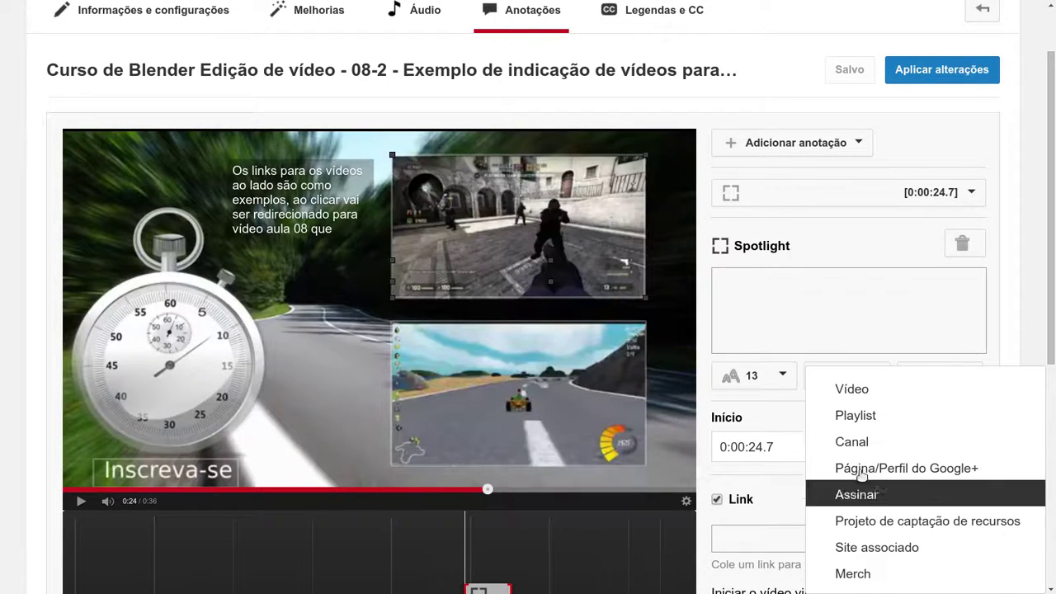
pyautogui.click(897, 395)
pyautogui.click(774, 540)
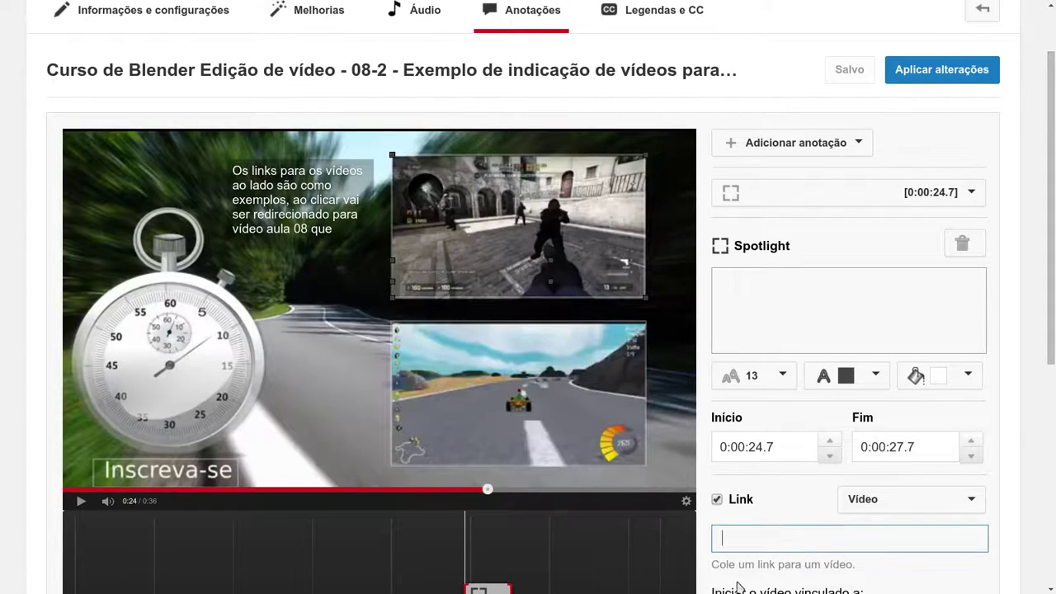
pyautogui.moveTo(715, 566); pyautogui.dragTo(849, 567)
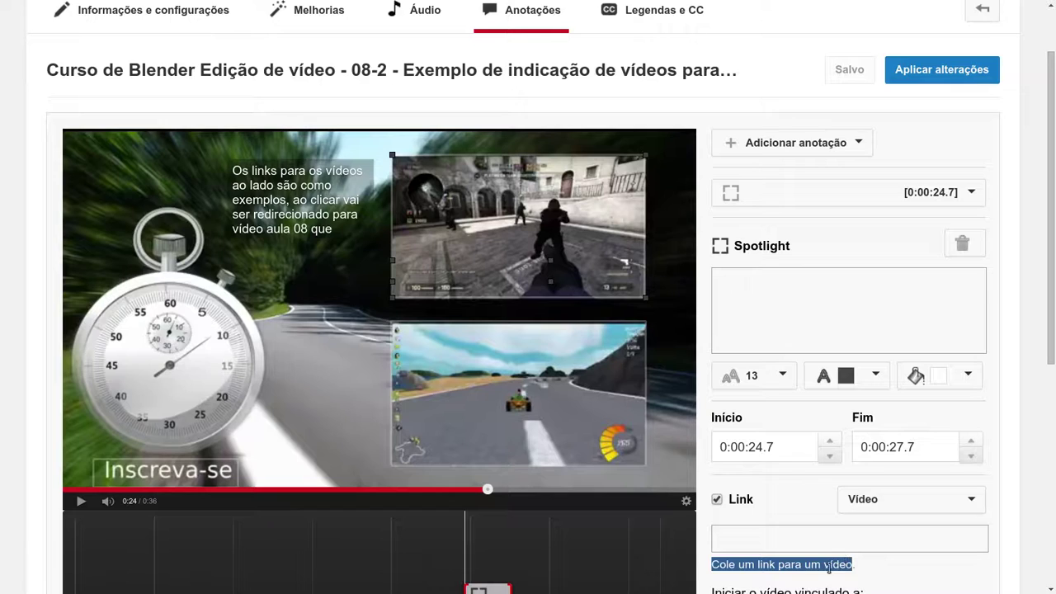
pyautogui.click(776, 548)
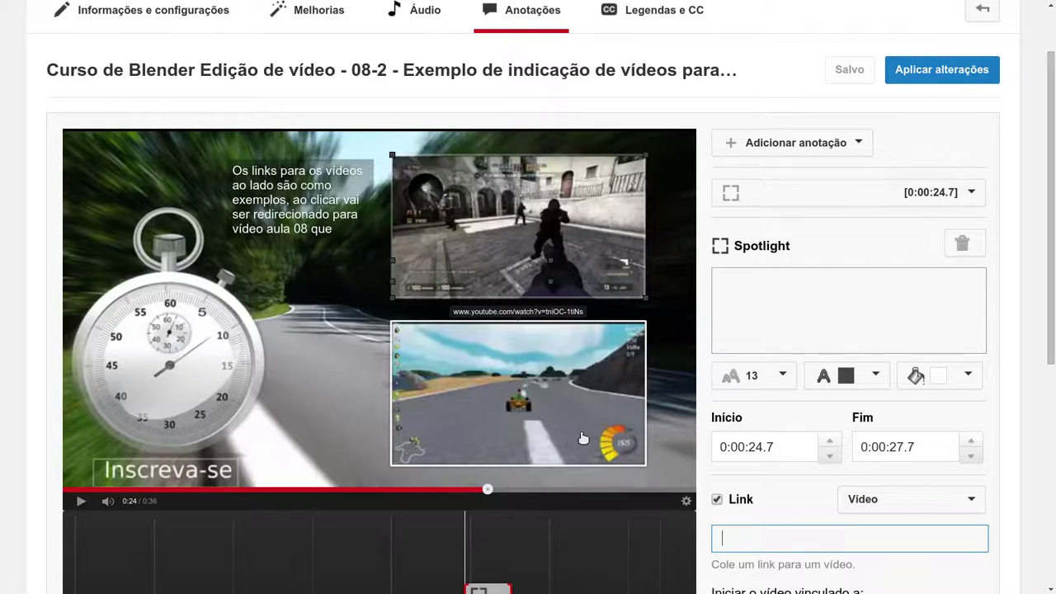
# Step: Select the old Inscreva-se annotation and delete it
pyautogui.click(191, 473)
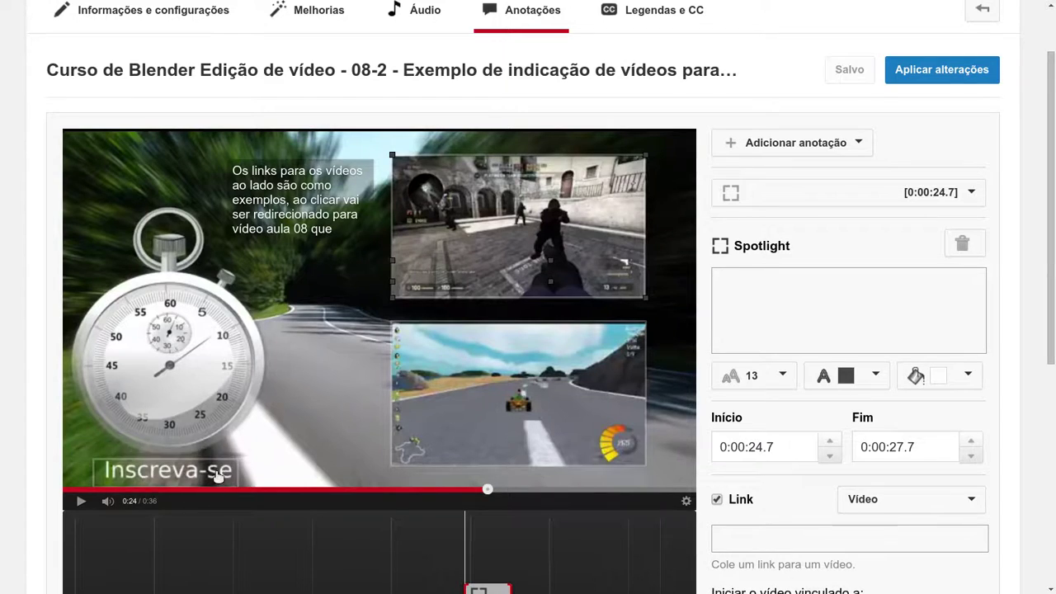
pyautogui.click(218, 476)
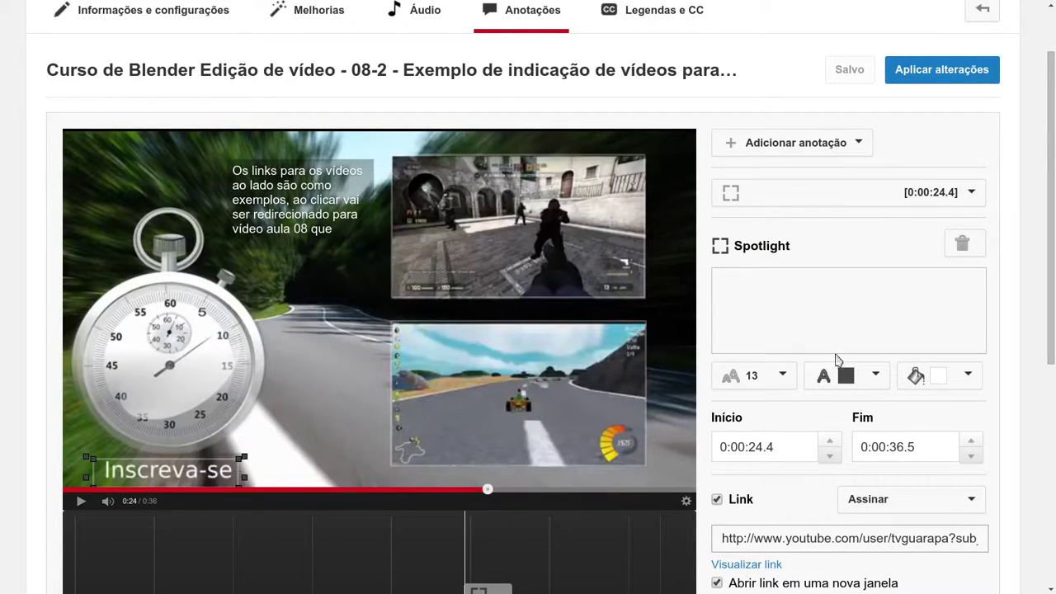
pyautogui.click(961, 245)
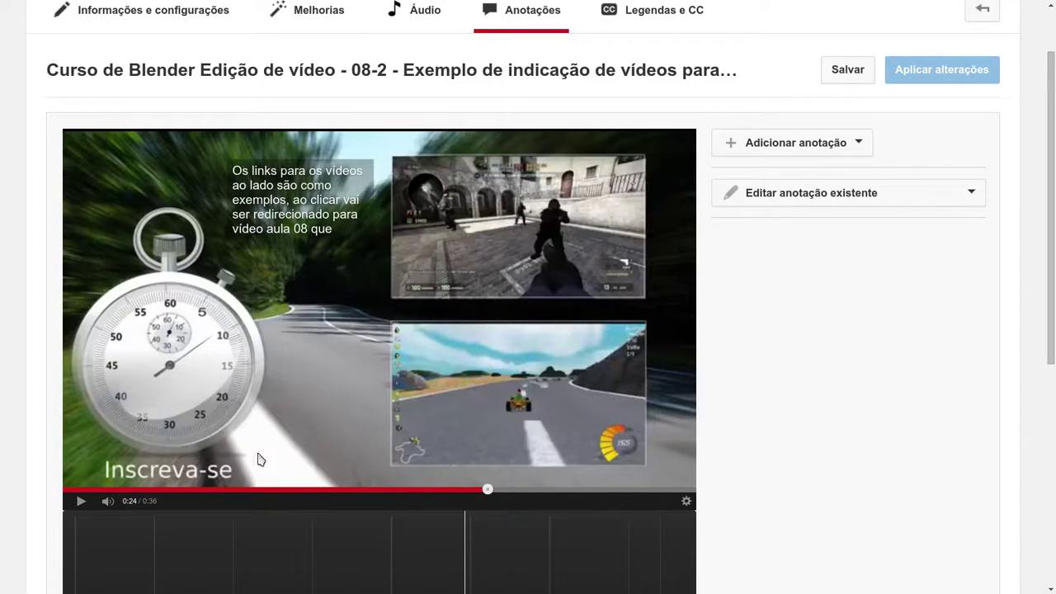
# Step: Add a new spotlight annotation with its link type set to Assinar (subscribe)
pyautogui.click(848, 147)
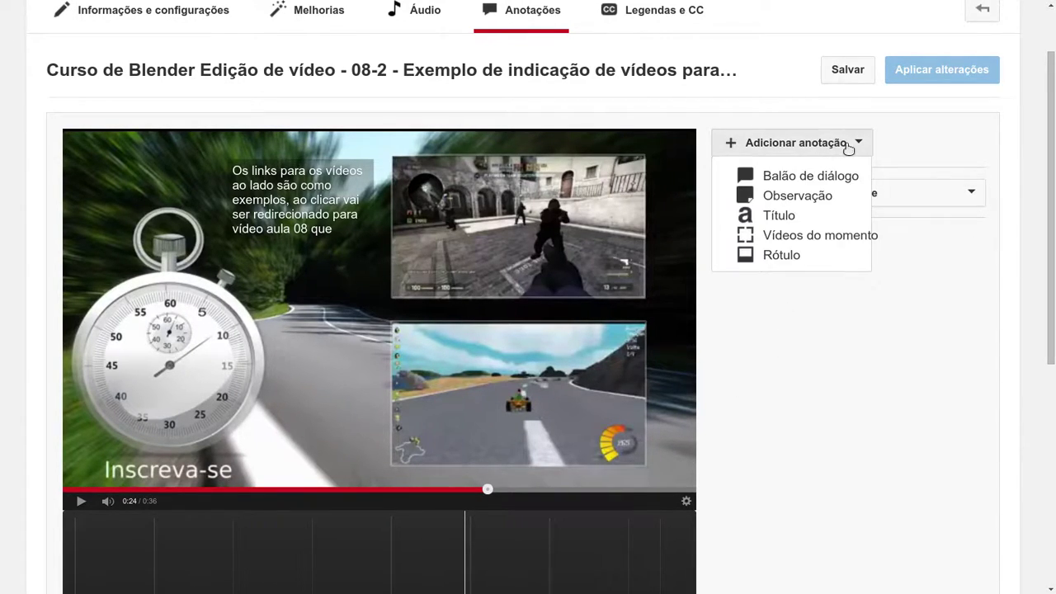
pyautogui.click(806, 235)
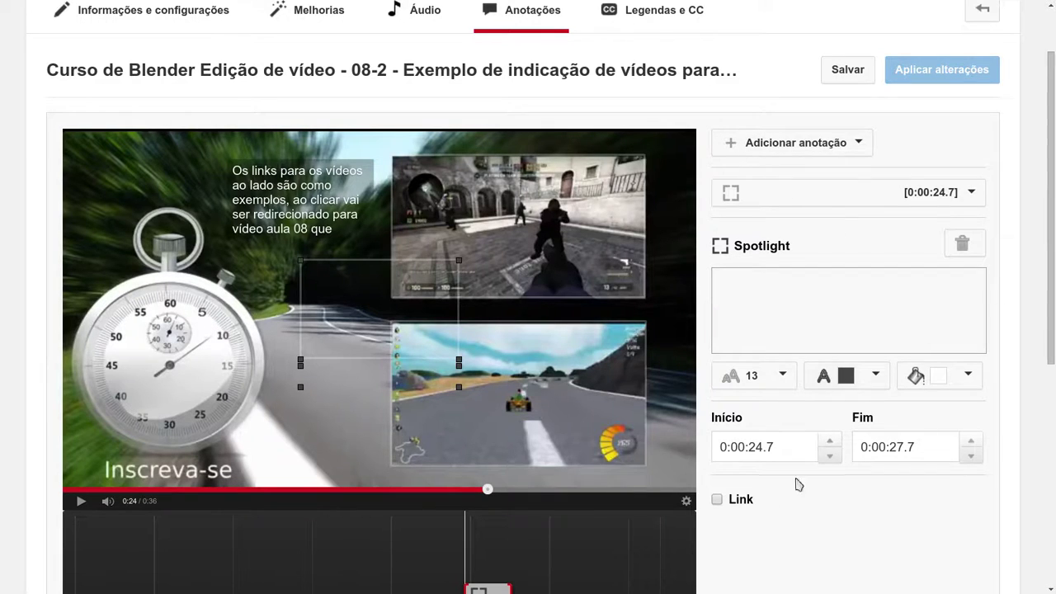
pyautogui.click(717, 499)
pyautogui.click(893, 507)
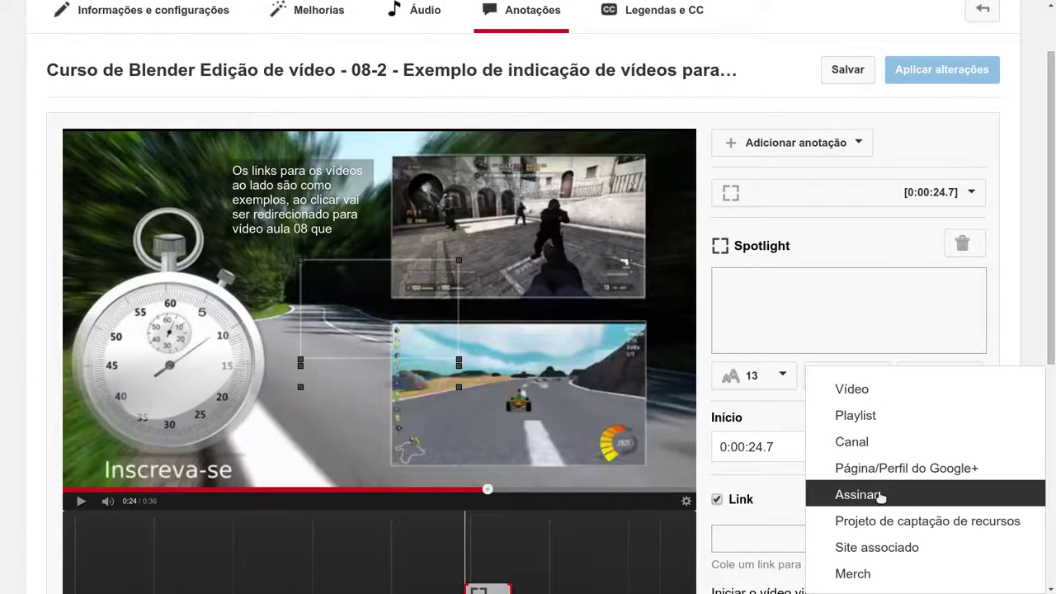
pyautogui.click(881, 493)
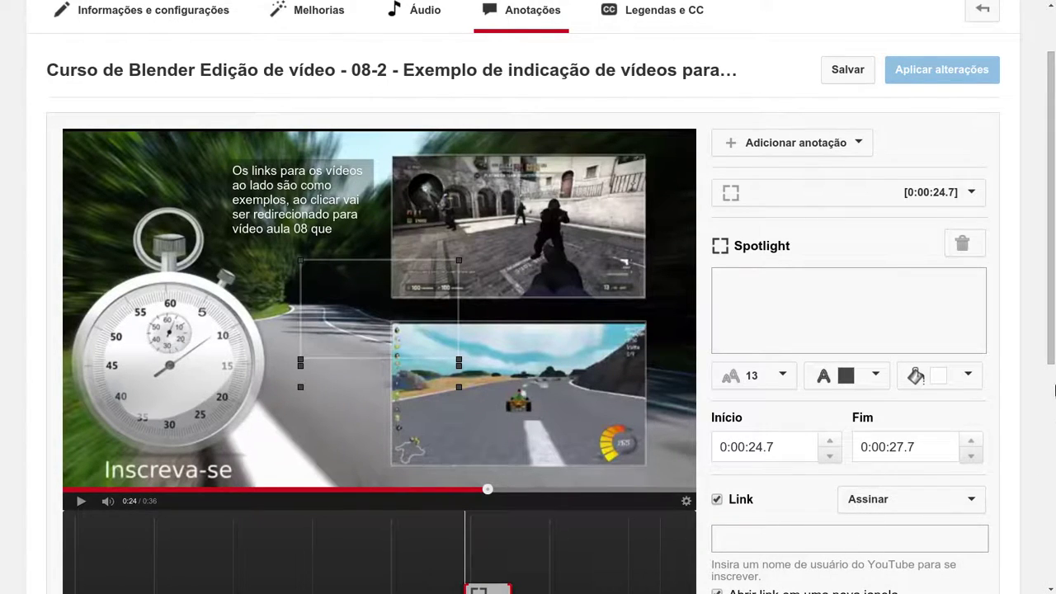
# Step: Leave the channel-name field empty and drag the spotlight box down and left
pyautogui.scroll(-1, 948, 434)
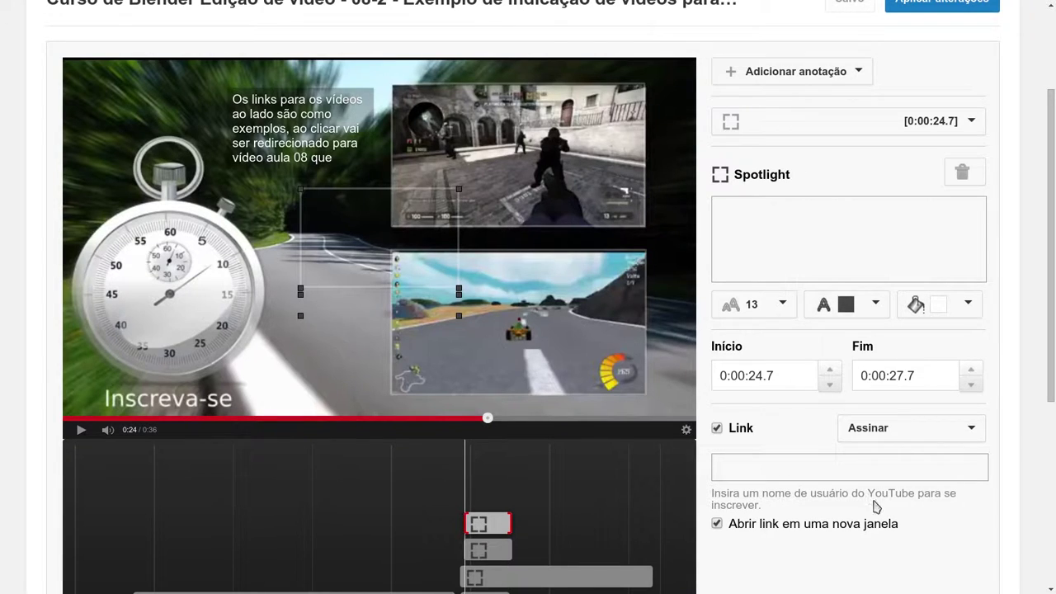
pyautogui.moveTo(806, 513); pyautogui.dragTo(714, 493)
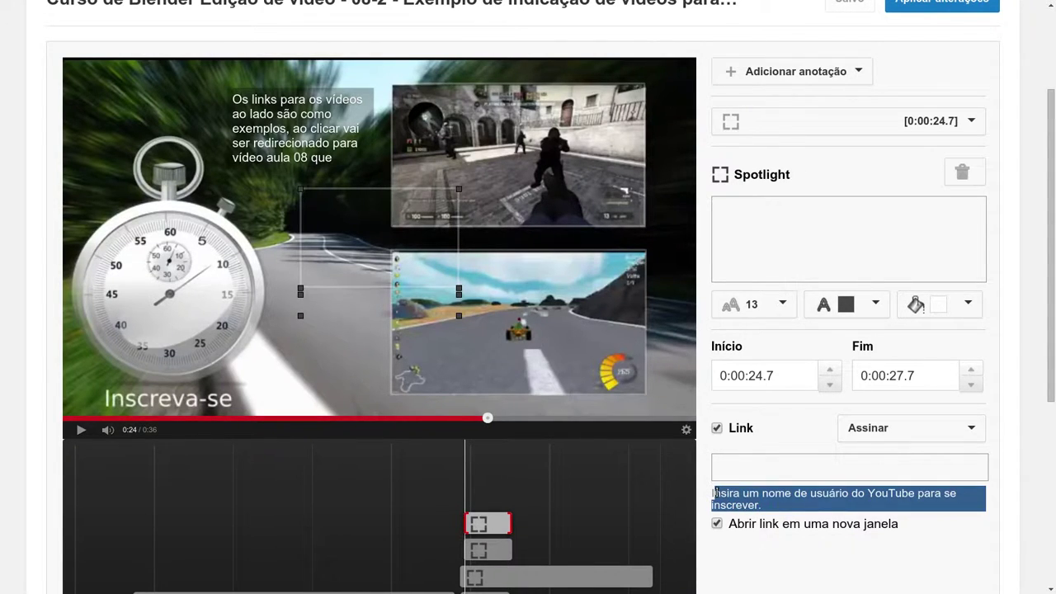
pyautogui.click(760, 466)
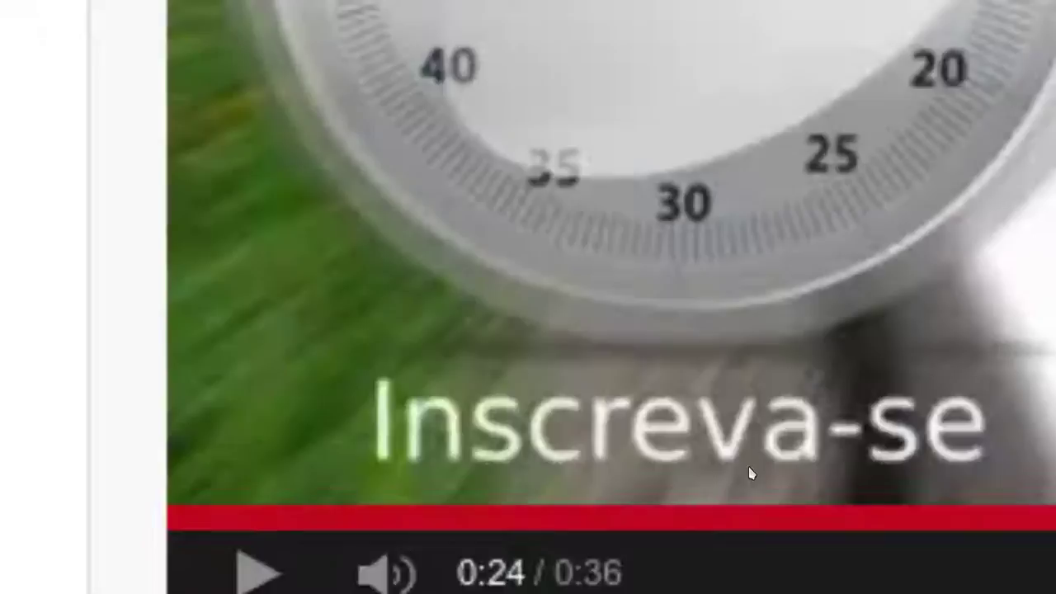
pyautogui.rightClick(749, 467)
pyautogui.press('Escape')
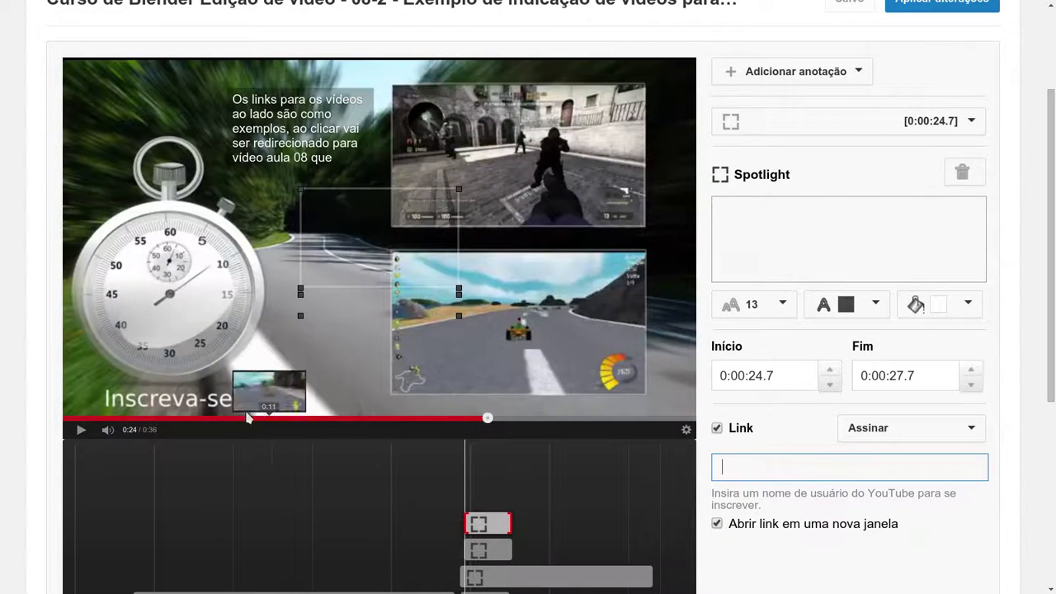
pyautogui.moveTo(330, 257)
pyautogui.mouseDown()
pyautogui.moveTo(308, 307)
pyautogui.moveTo(243, 305)
pyautogui.mouseUp()
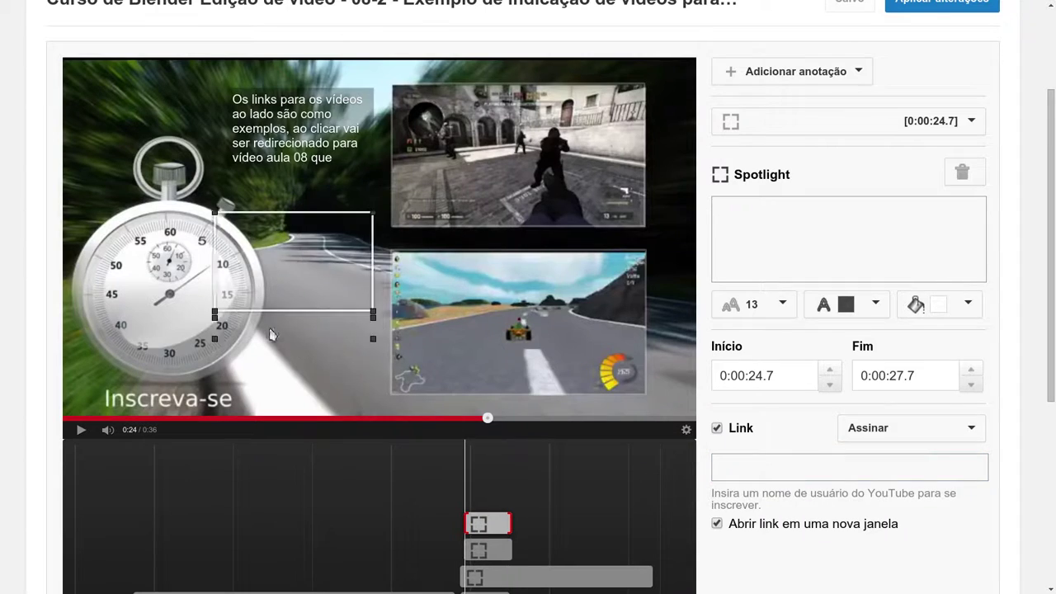
# Step: Switch the spotlight link to Canal and fit its box around the lower-left Inscreva-se label
pyautogui.click(716, 427)
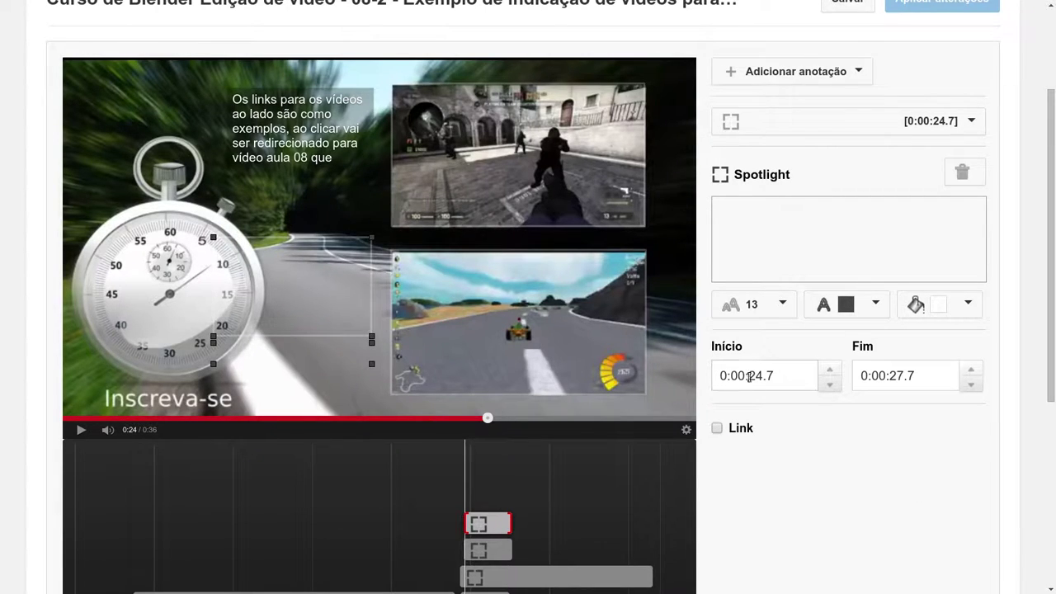
pyautogui.click(717, 428)
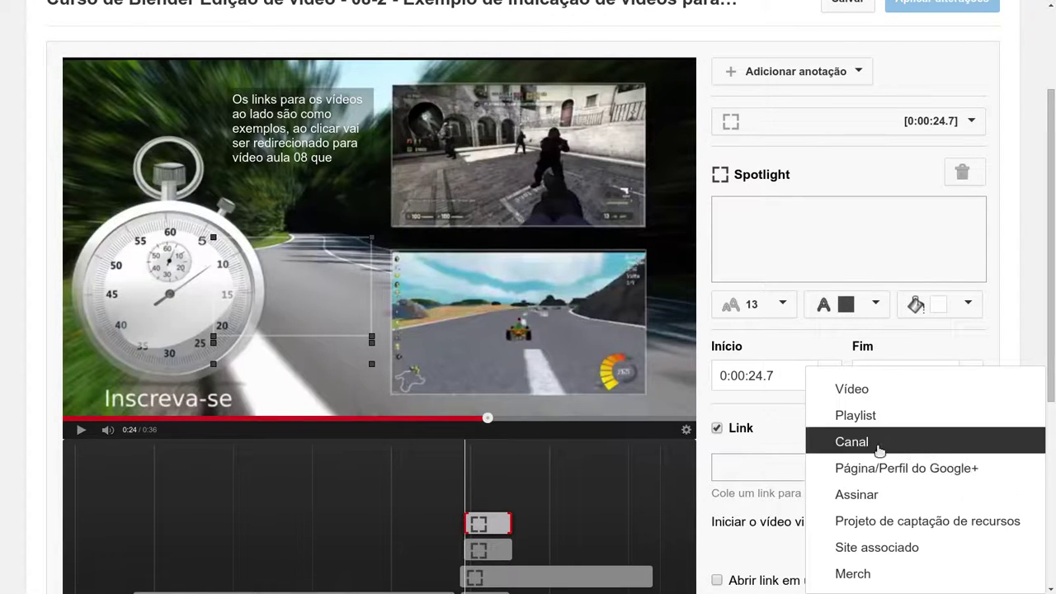
pyautogui.click(888, 438)
pyautogui.moveTo(355, 355); pyautogui.dragTo(227, 418)
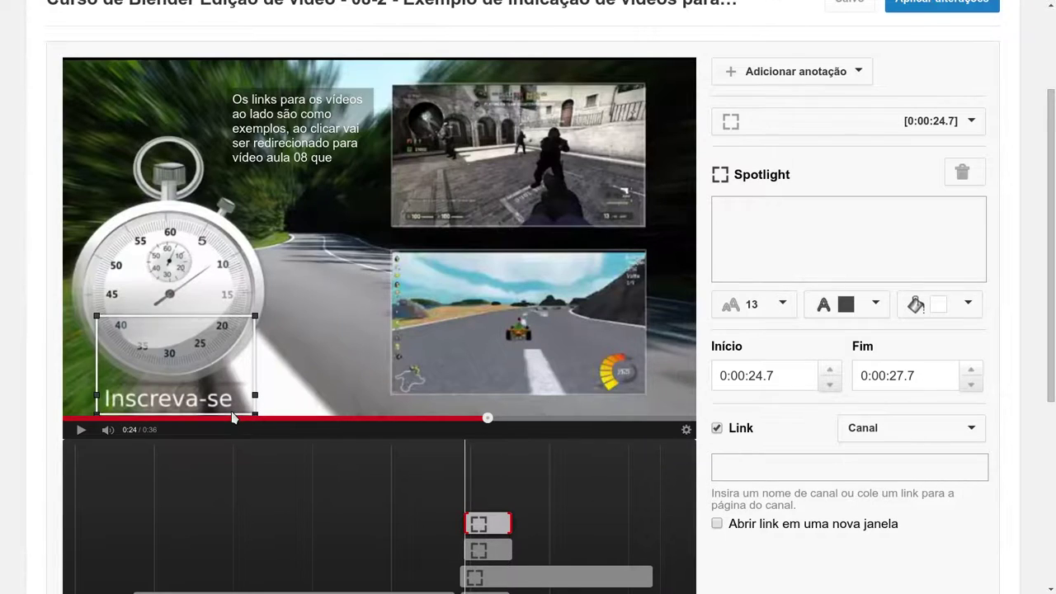
pyautogui.moveTo(251, 317)
pyautogui.mouseDown()
pyautogui.moveTo(245, 382)
pyautogui.moveTo(255, 393)
pyautogui.moveTo(206, 403)
pyautogui.mouseUp()
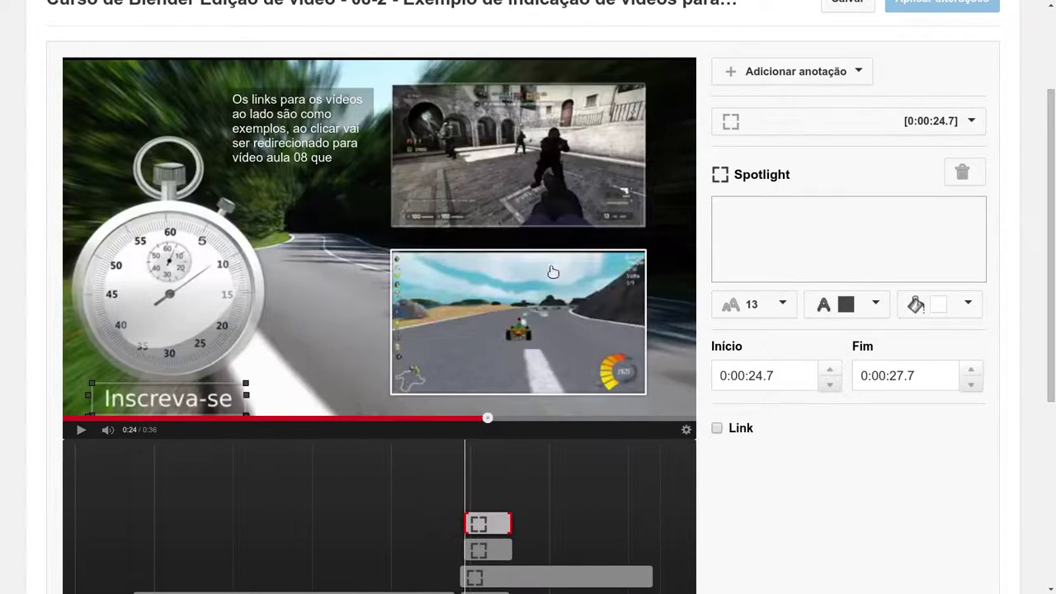
pyautogui.moveTo(1053, 283); pyautogui.dragTo(1054, 212)
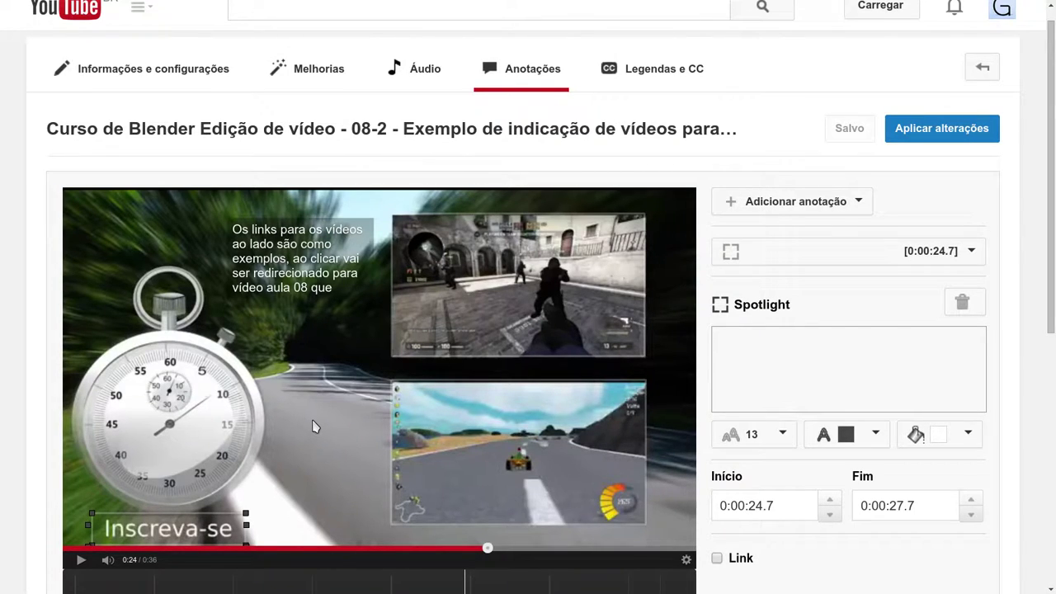
# Step: Bring Blender's video editor forward, select the BoxCat music strip and set the playhead to frame 667
pyautogui.hotkey('alt', 'Tab')
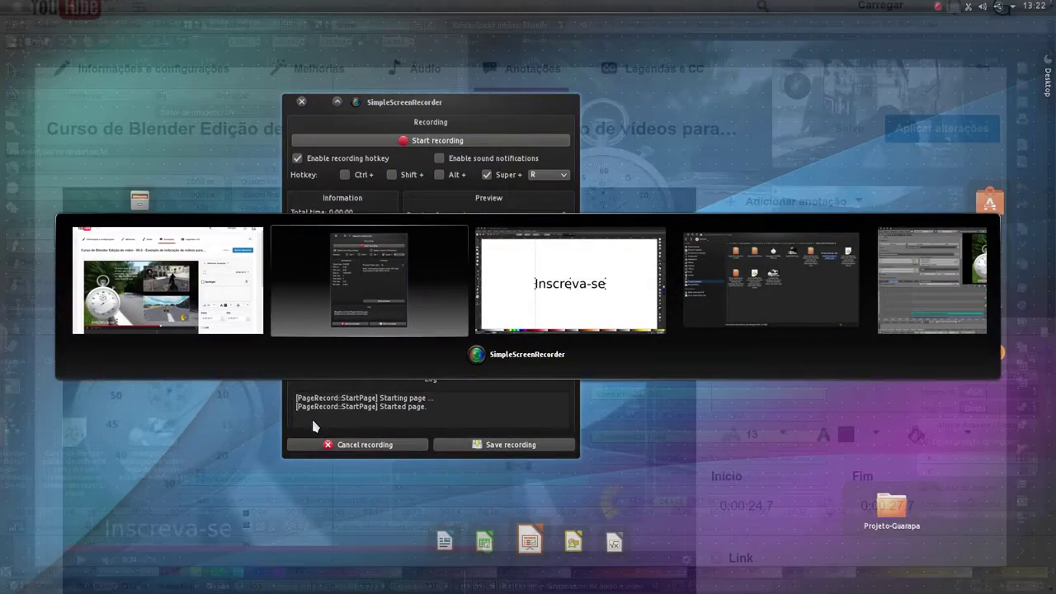
pyautogui.hotkey('alt', 'Tab')
pyautogui.hotkey('alt', 'Tab')
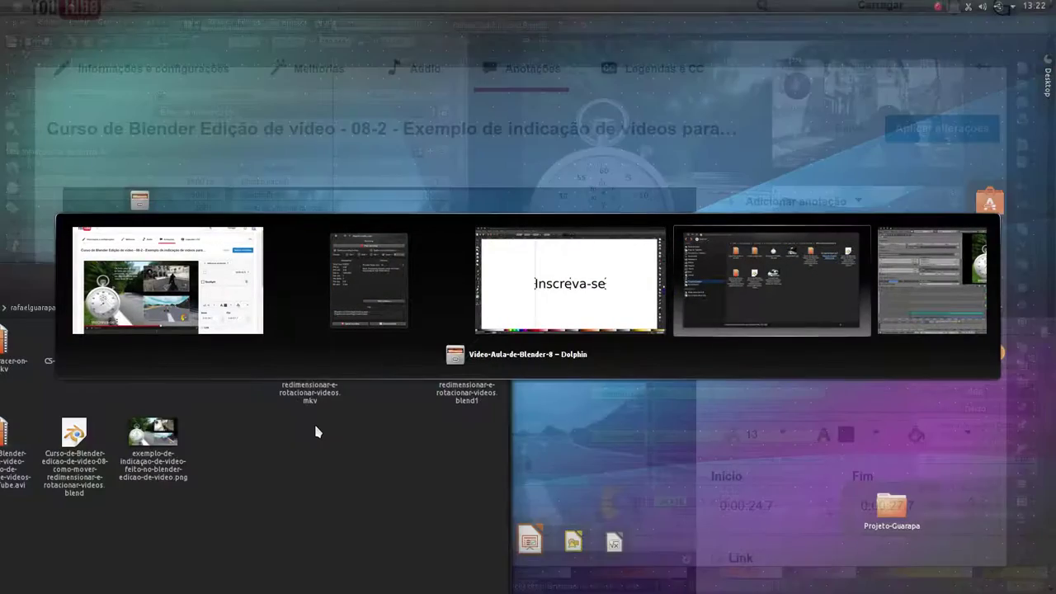
pyautogui.hotkey('alt', 'Tab')
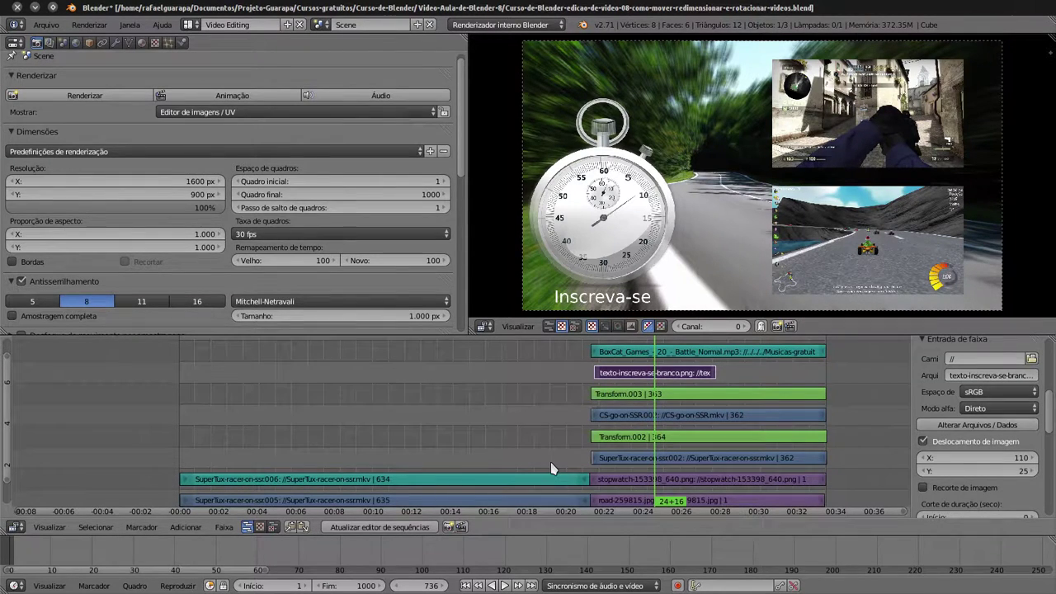
pyautogui.rightClick(719, 355)
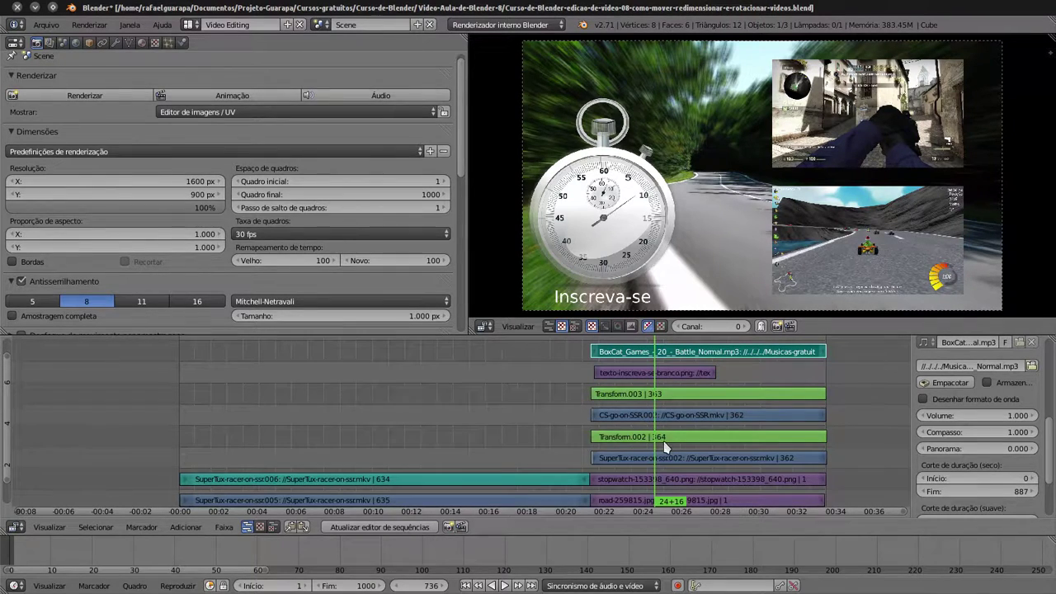
pyautogui.click(610, 445)
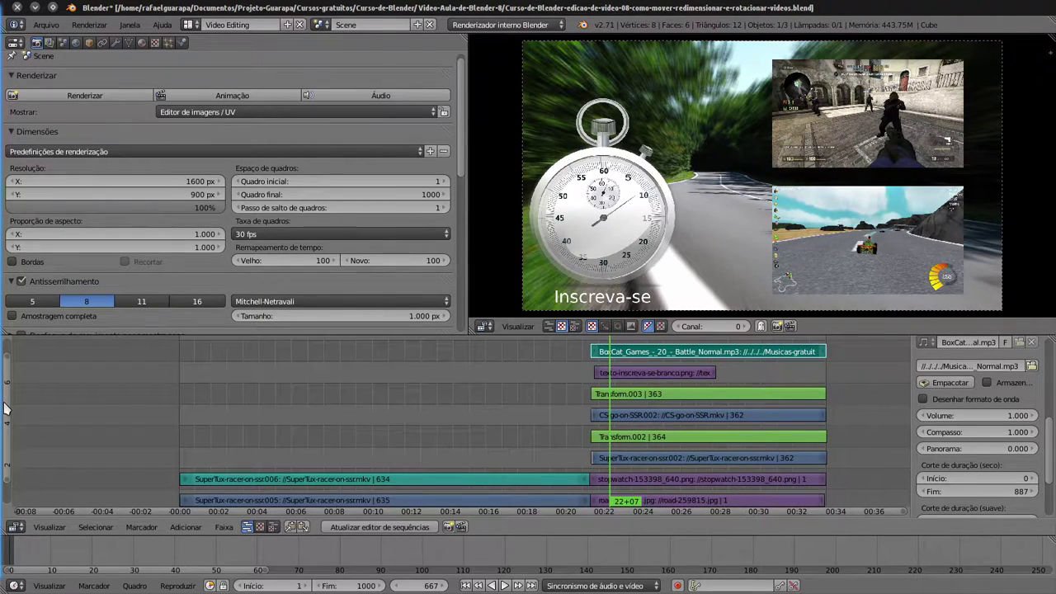
pyautogui.scroll(3, 18, 373)
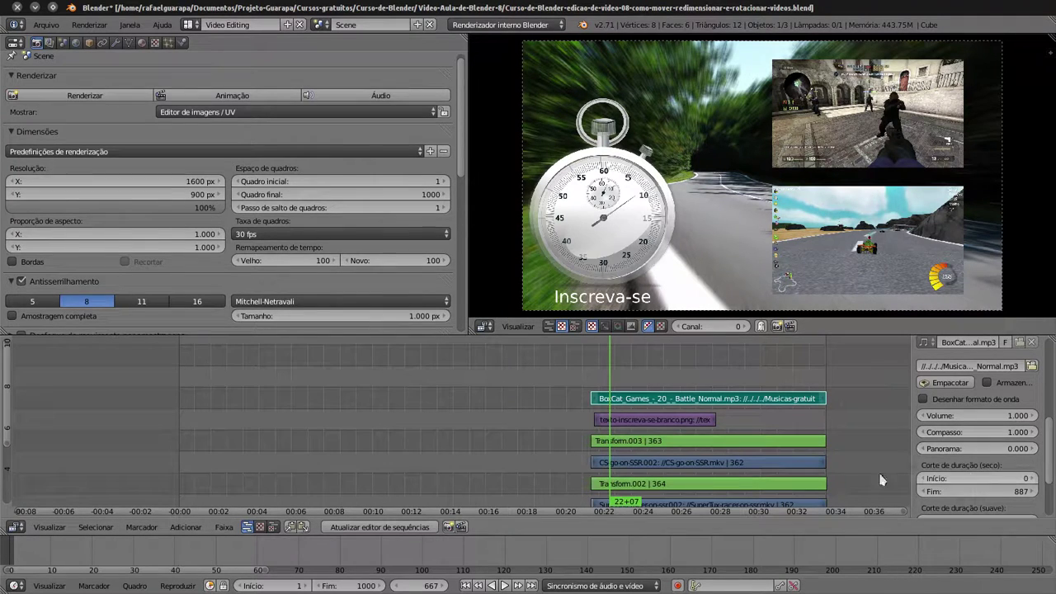
# Step: Select the purple texto-inscreva-se strip and show its Edição de faixa panel (channel 7, frame 643, 188 frames)
pyautogui.click(650, 421)
pyautogui.scroll(-5, 1051, 388)
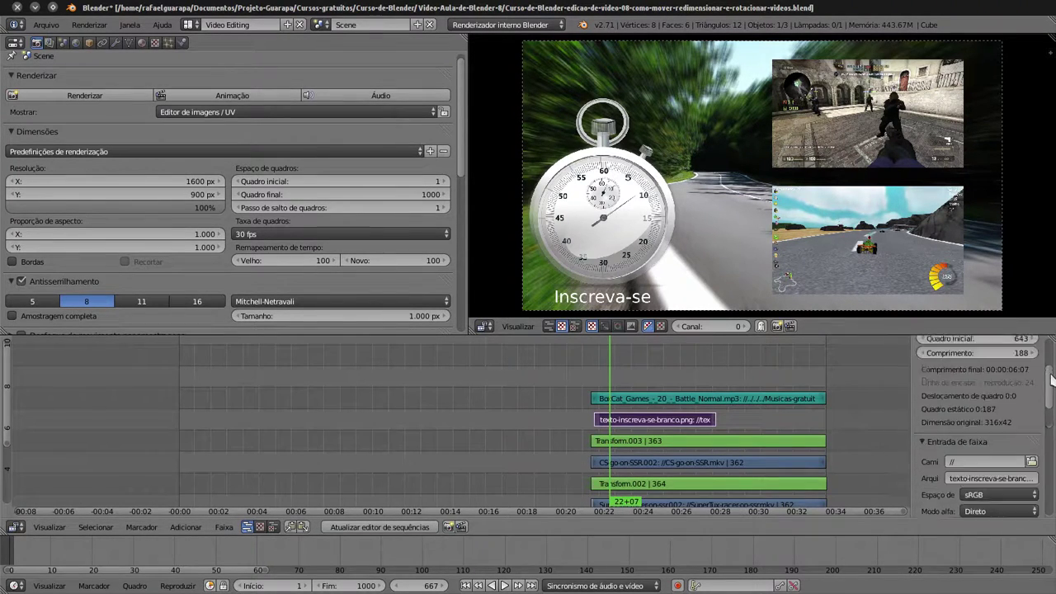
pyautogui.scroll(3, 1052, 377)
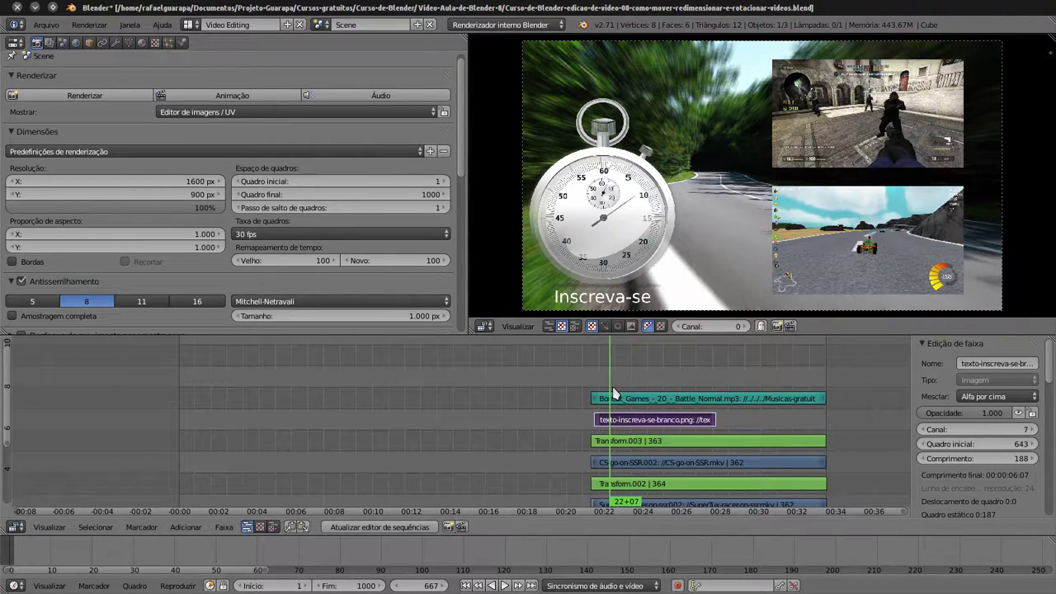
# Step: In Inkscape, shift the Inscreva-se text up and to the right
pyautogui.moveTo(5, 404)
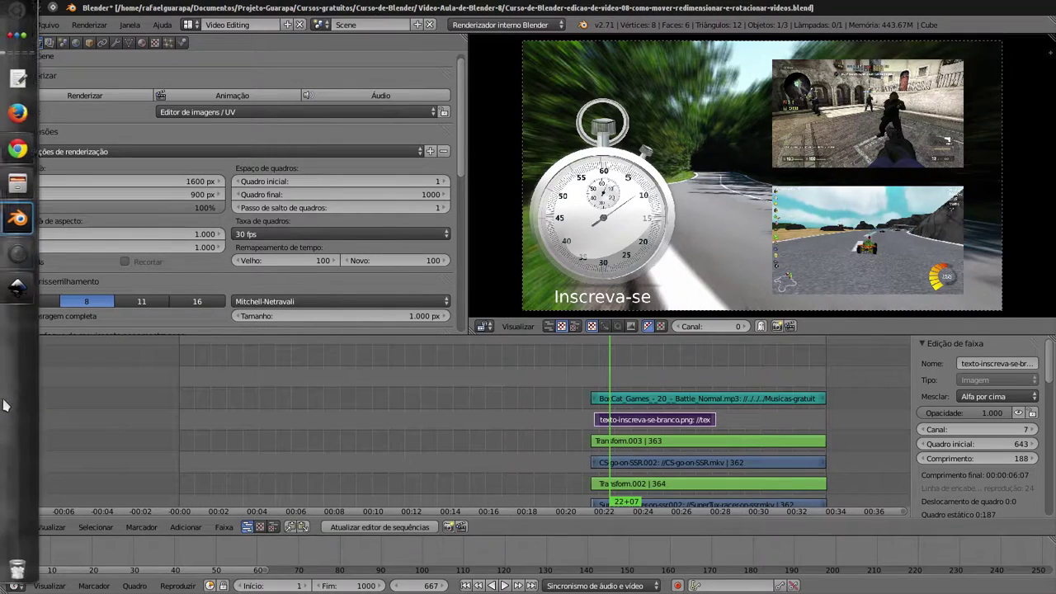
pyautogui.click(17, 293)
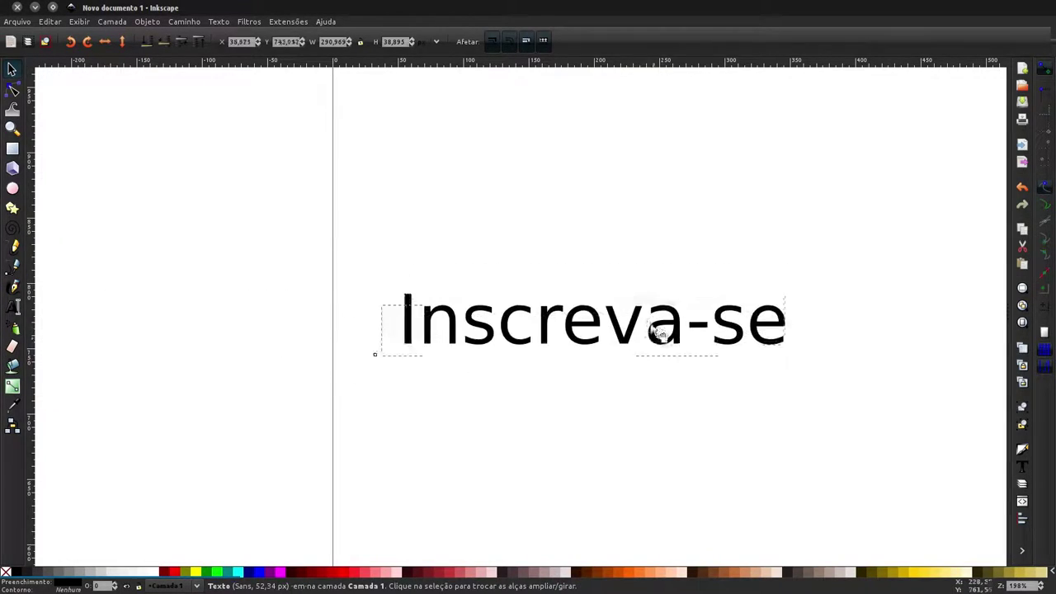
pyautogui.moveTo(560, 332); pyautogui.dragTo(656, 332)
# Step: Import road-259815.jpg from Dolphin as an embedded image and centre it on the page
pyautogui.moveTo(2, 376)
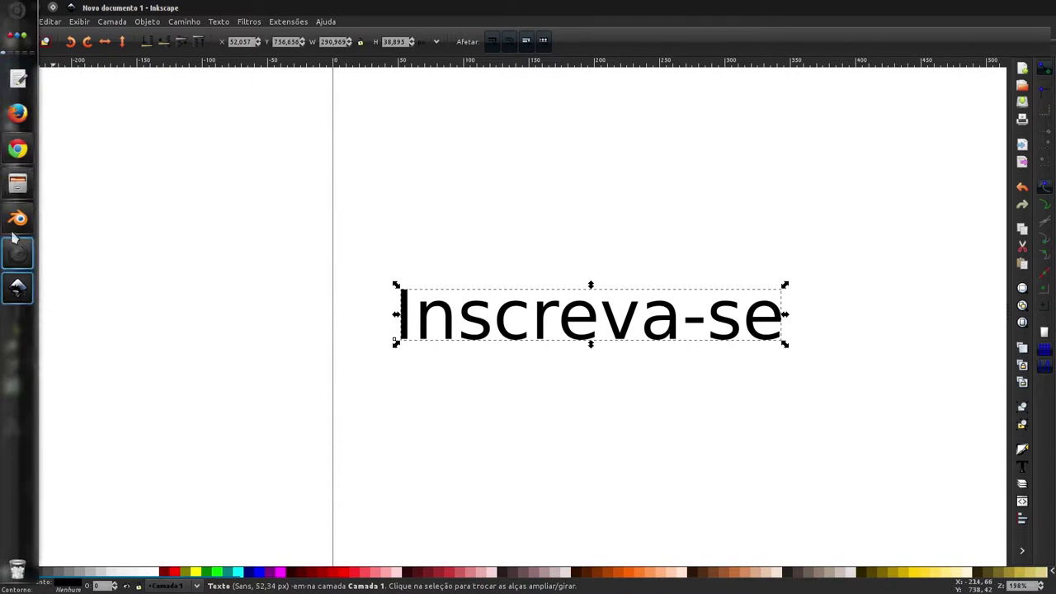
pyautogui.click(18, 183)
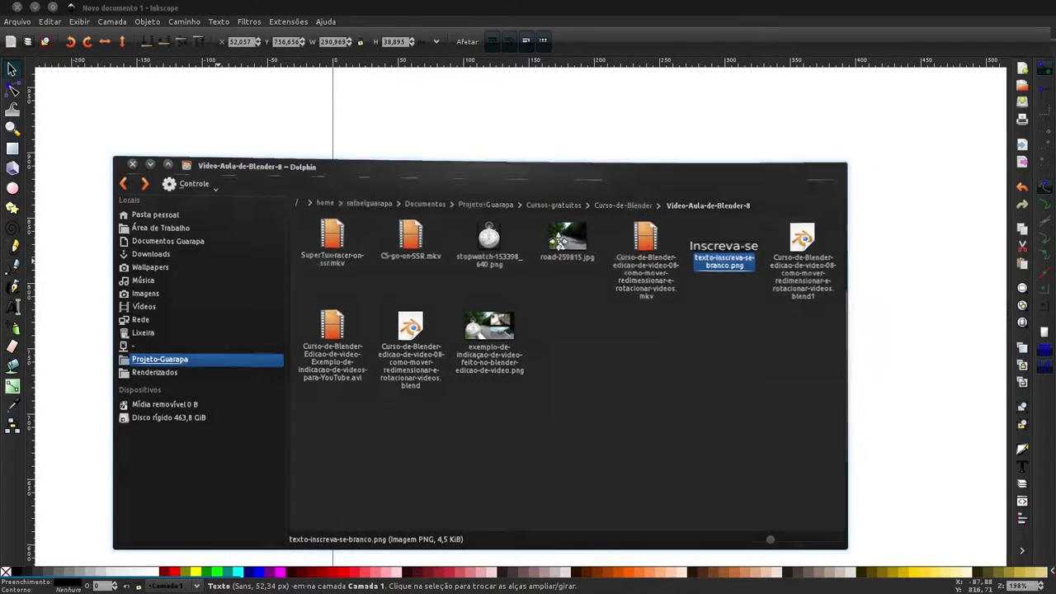
pyautogui.moveTo(563, 256)
pyautogui.mouseDown()
pyautogui.moveTo(515, 418)
pyautogui.moveTo(591, 196)
pyautogui.moveTo(537, 197)
pyautogui.mouseUp()
pyautogui.press('Return')
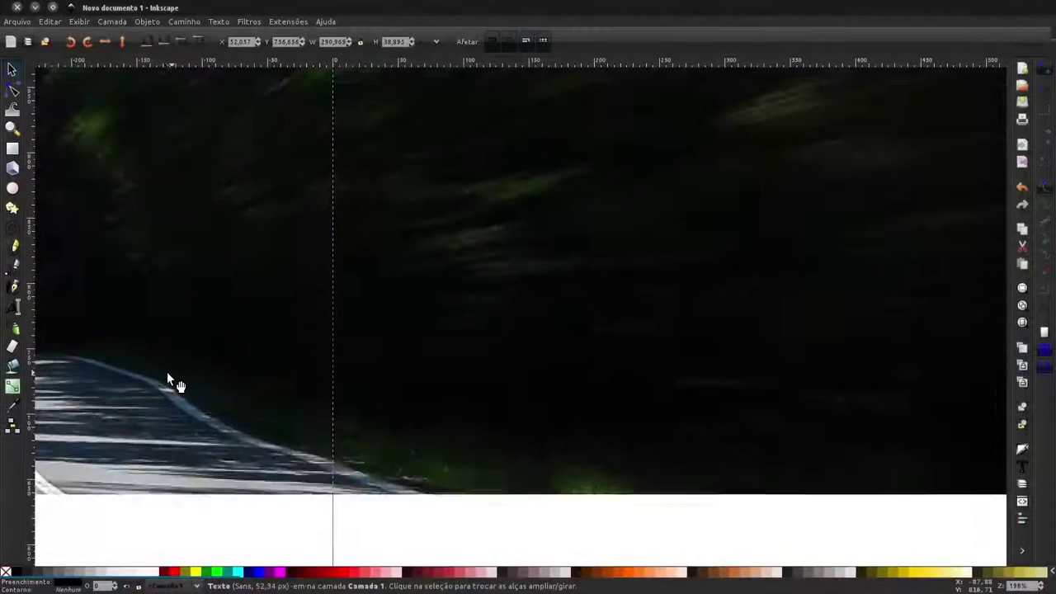
pyautogui.scroll(-2, 259, 380)
pyautogui.scroll(-2, 259, 381)
pyautogui.moveTo(254, 388); pyautogui.dragTo(467, 355)
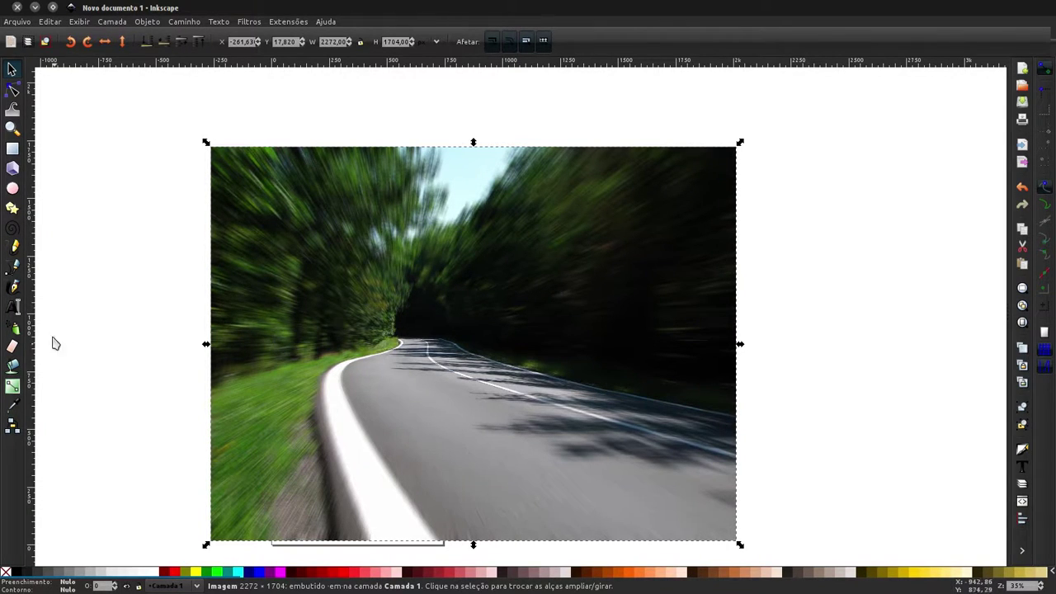
# Step: Add an Inscreva-se text object on the photo's lower left
pyautogui.click(12, 306)
pyautogui.click(253, 493)
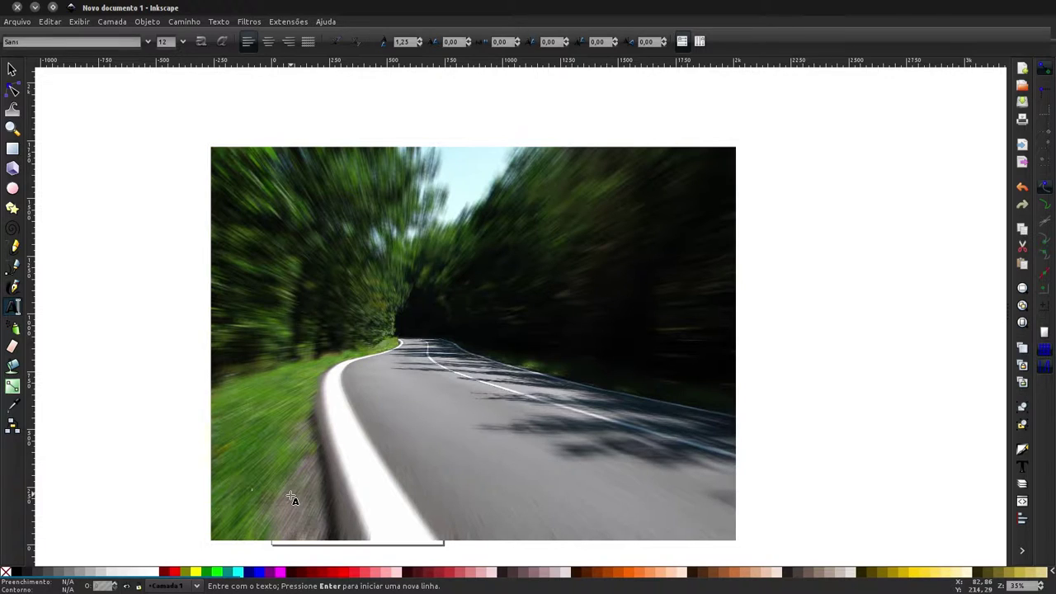
pyautogui.write('u')
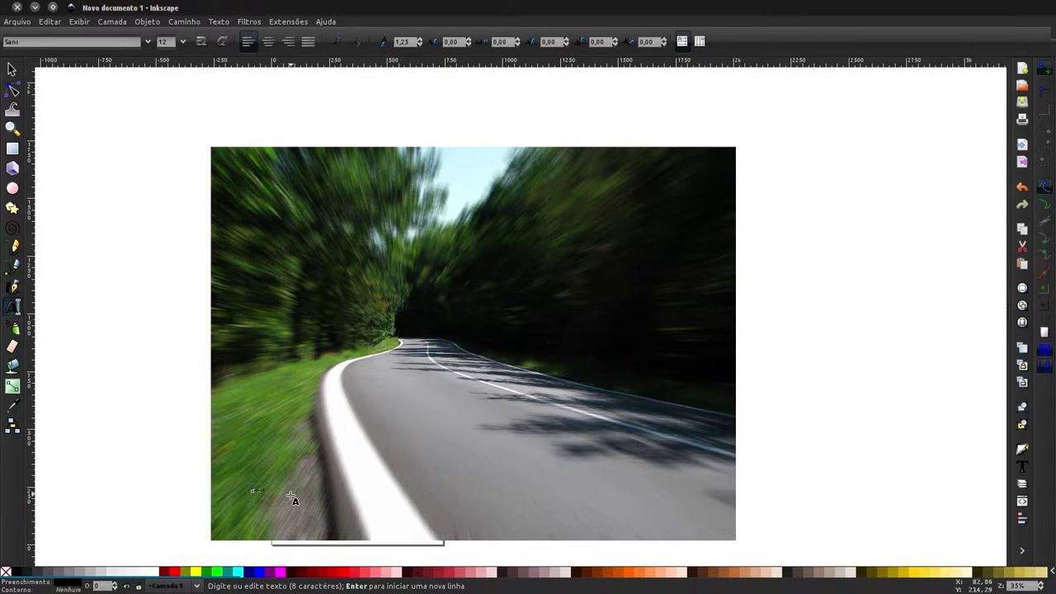
pyautogui.press('F1')
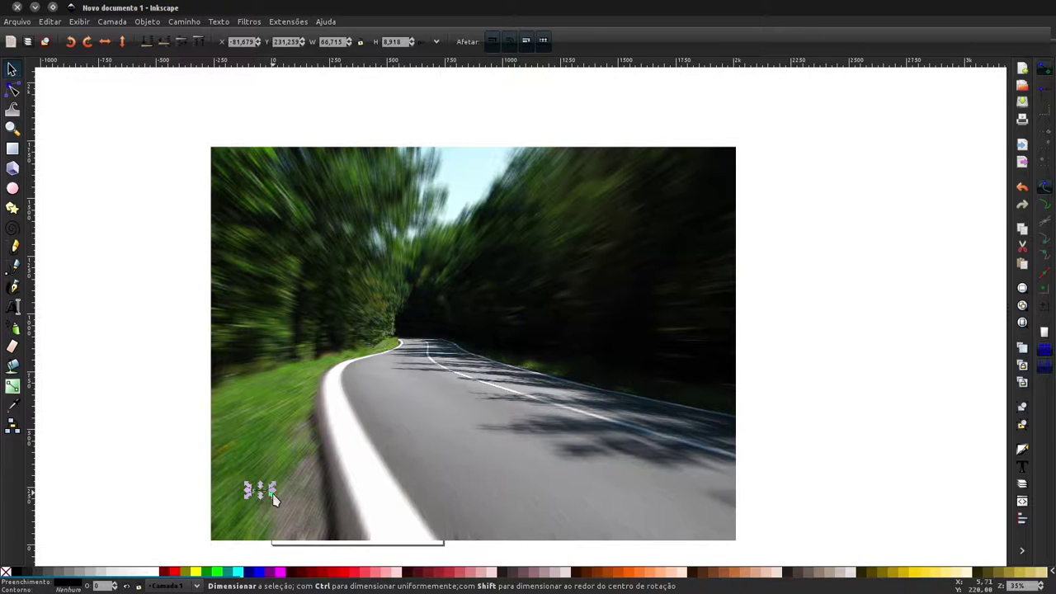
# Step: Make the Inscreva-se label white and size it in the photo's bottom-left corner
pyautogui.moveTo(273, 495)
pyautogui.mouseDown()
pyautogui.moveTo(344, 505)
pyautogui.moveTo(420, 538)
pyautogui.mouseUp()
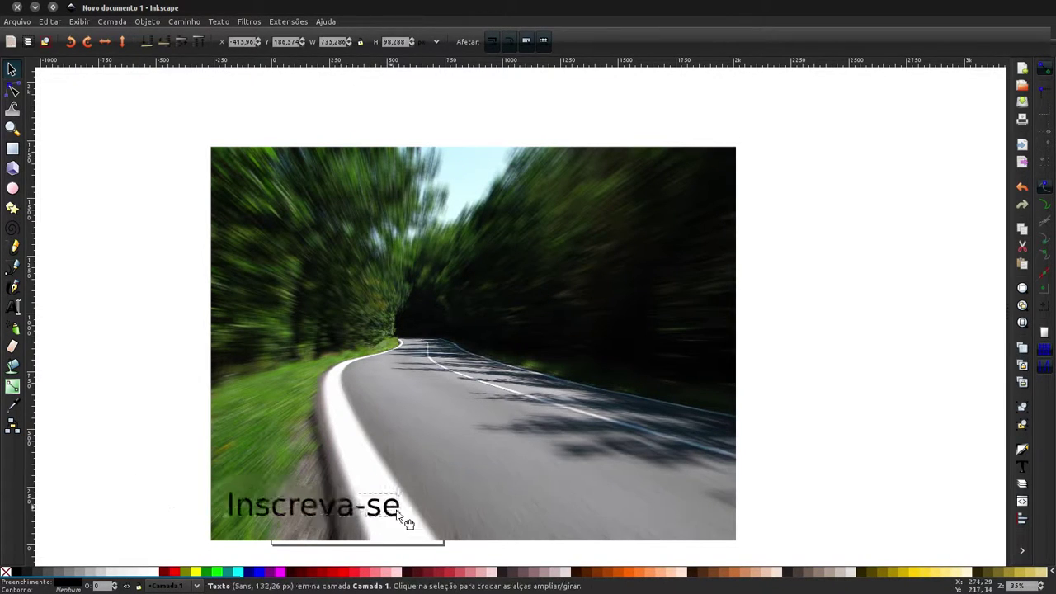
pyautogui.click(156, 571)
pyautogui.moveTo(421, 513); pyautogui.dragTo(377, 512)
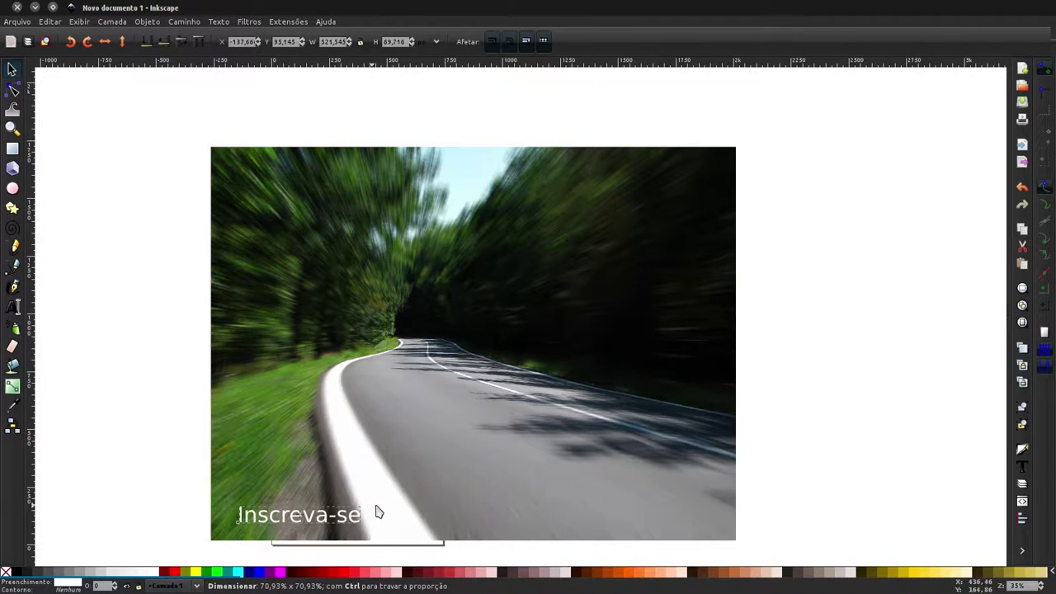
pyautogui.moveTo(313, 515); pyautogui.dragTo(306, 522)
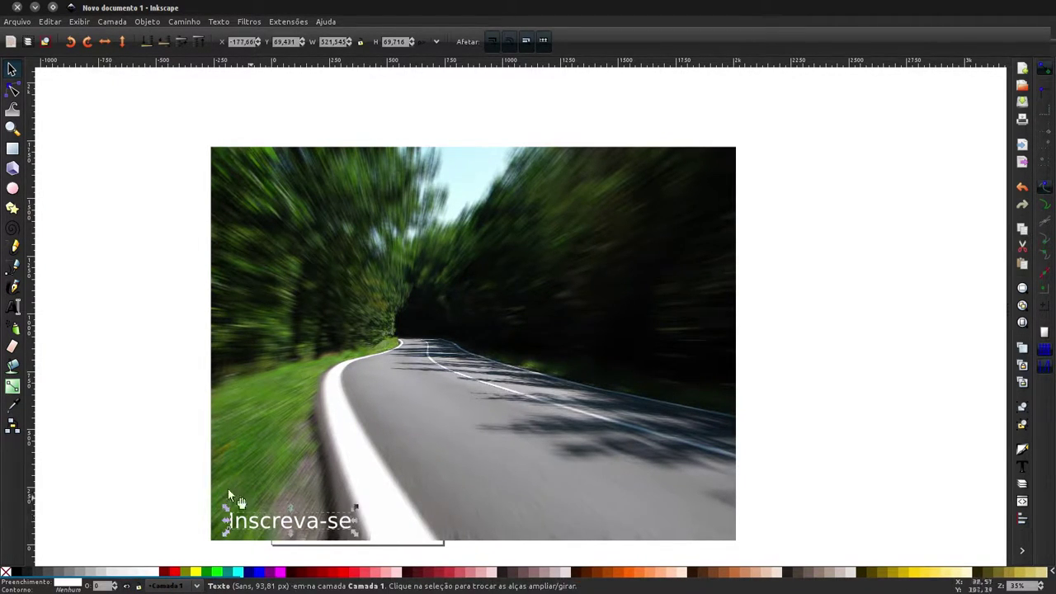
pyautogui.click(177, 454)
pyautogui.scroll(-2, 330, 420)
pyautogui.scroll(1, 417, 394)
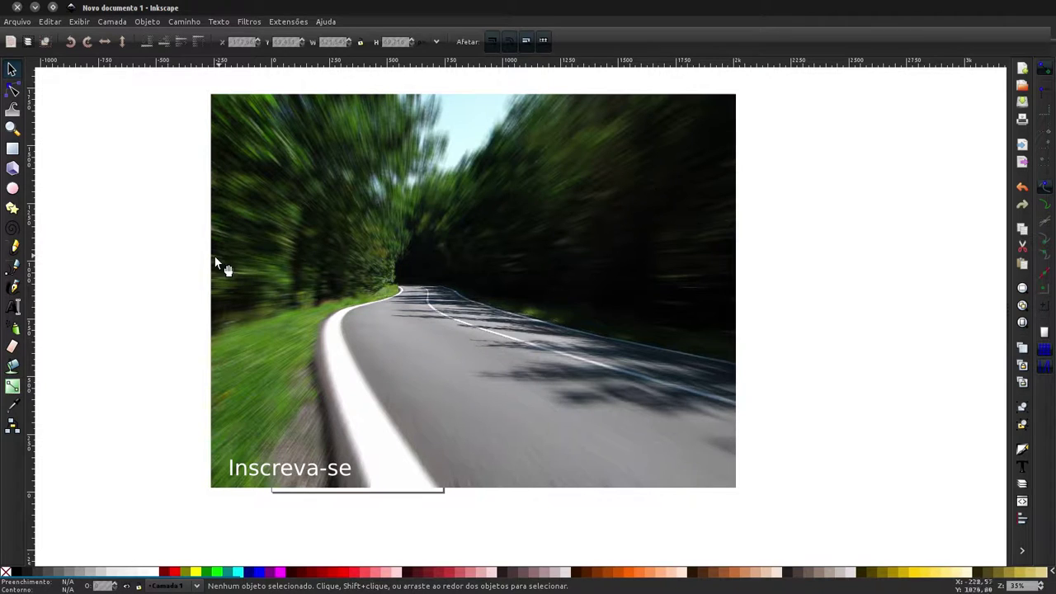
pyautogui.click(13, 188)
# Step: Draw a translucent circle and move it to the photo's top-left corner
pyautogui.moveTo(258, 134)
pyautogui.mouseDown()
pyautogui.moveTo(314, 218)
pyautogui.moveTo(346, 223)
pyautogui.mouseUp()
pyautogui.press('s')
pyautogui.moveTo(314, 186); pyautogui.dragTo(291, 163)
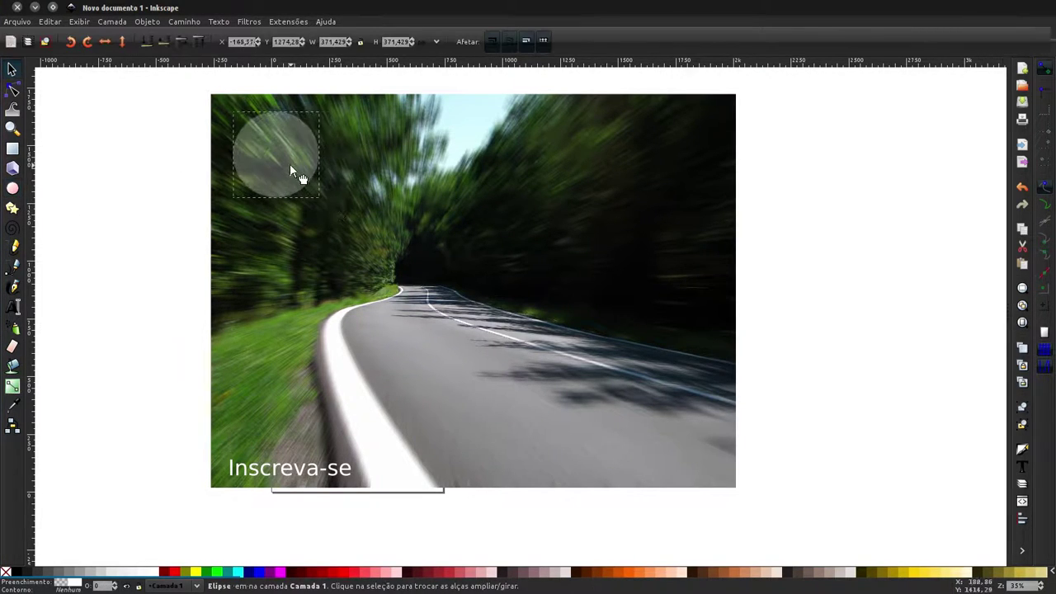
pyautogui.click(800, 233)
# Step: Draw a translucent grey box on the photo's right and duplicate it
pyautogui.click(13, 149)
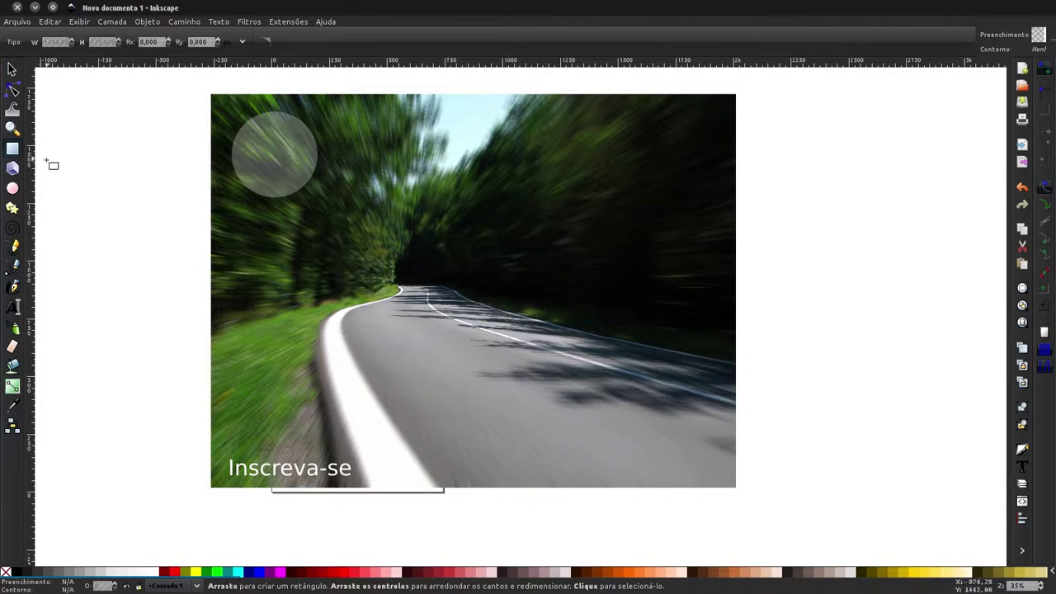
pyautogui.moveTo(505, 192)
pyautogui.mouseDown()
pyautogui.moveTo(692, 297)
pyautogui.moveTo(662, 226)
pyautogui.moveTo(651, 382)
pyautogui.moveTo(638, 340)
pyautogui.mouseUp()
pyautogui.press('s')
pyautogui.hotkey('ctrl', 'd')
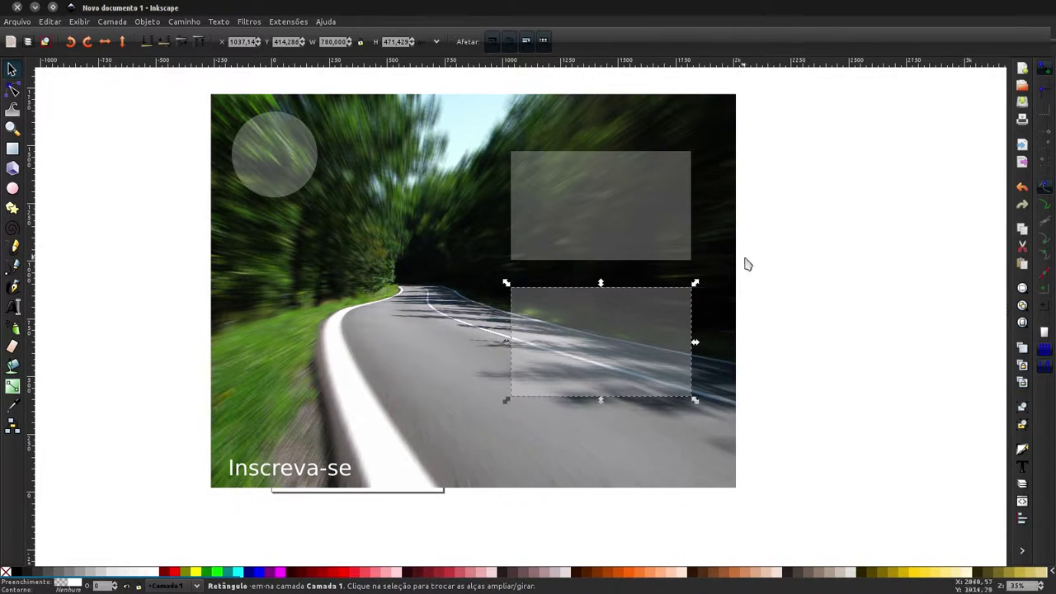
pyautogui.scroll(3, 662, 318)
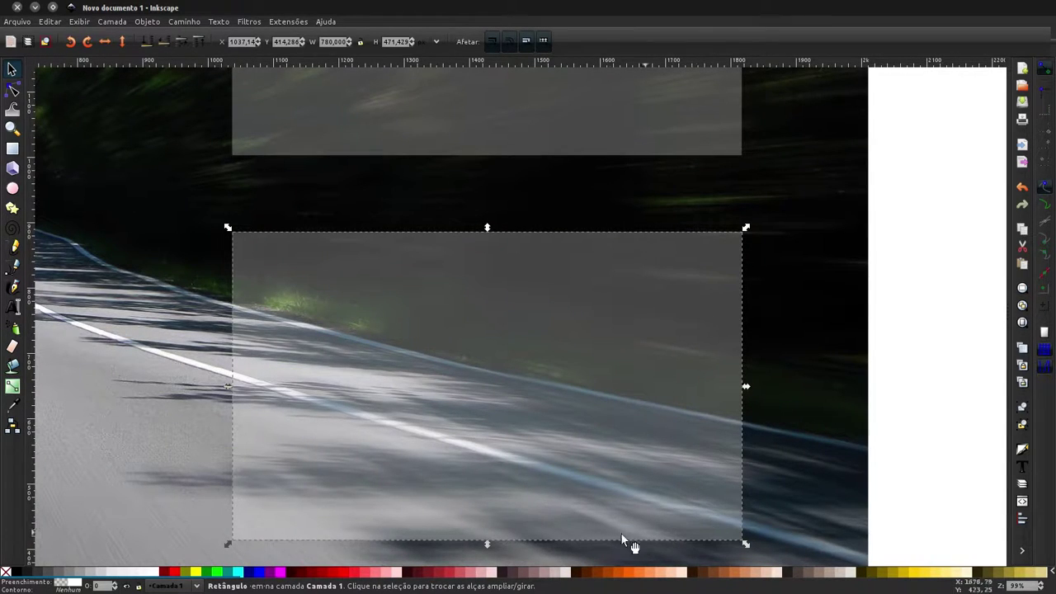
# Step: Fill the lower duplicate box red (ff000043) and check its stroke settings
pyautogui.click(173, 569)
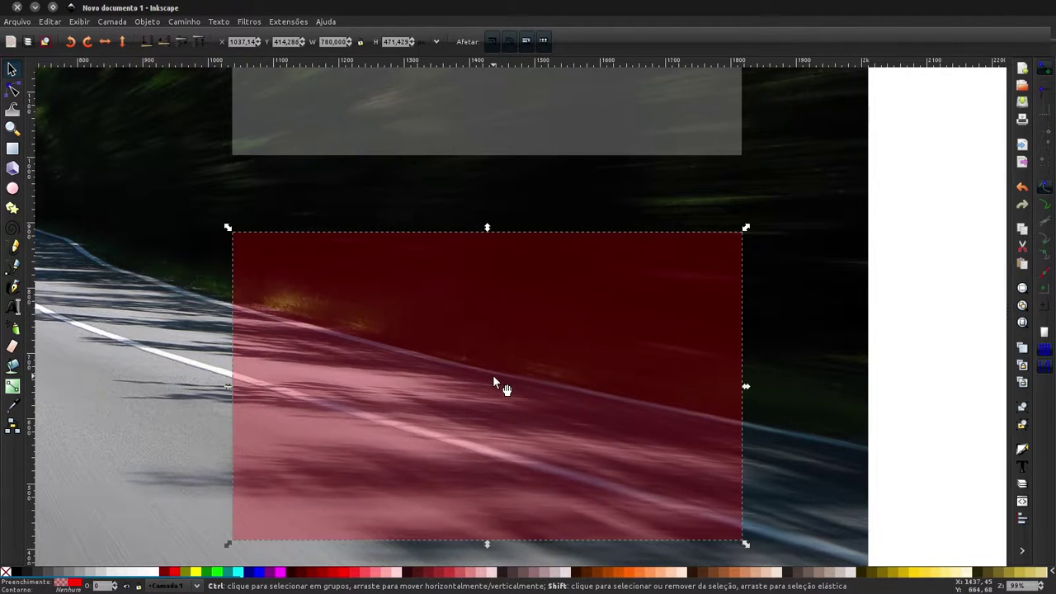
pyautogui.hotkey('ctrl', 'shift', 'f')
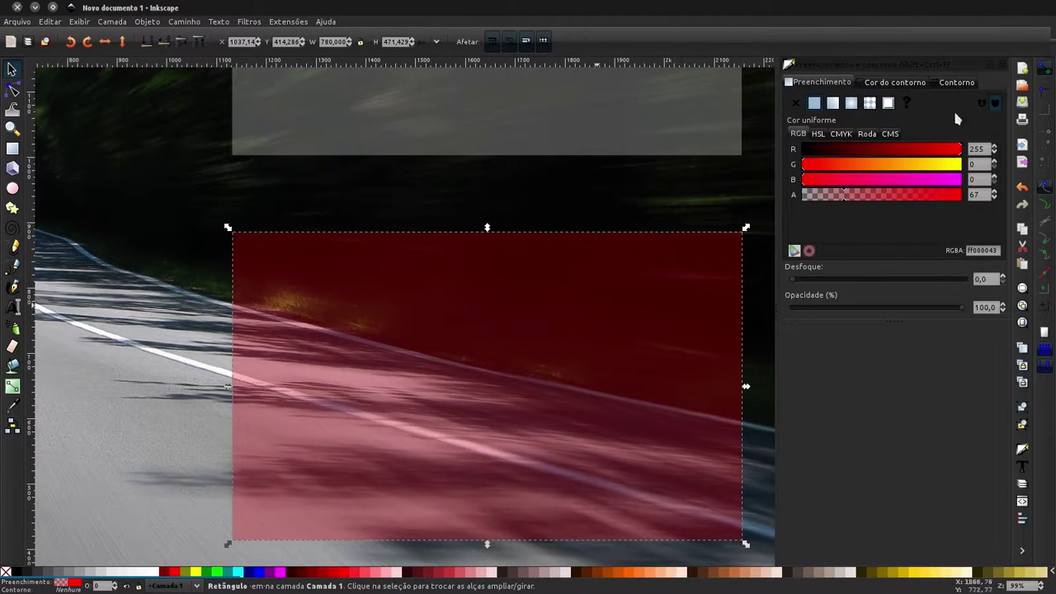
pyautogui.click(957, 82)
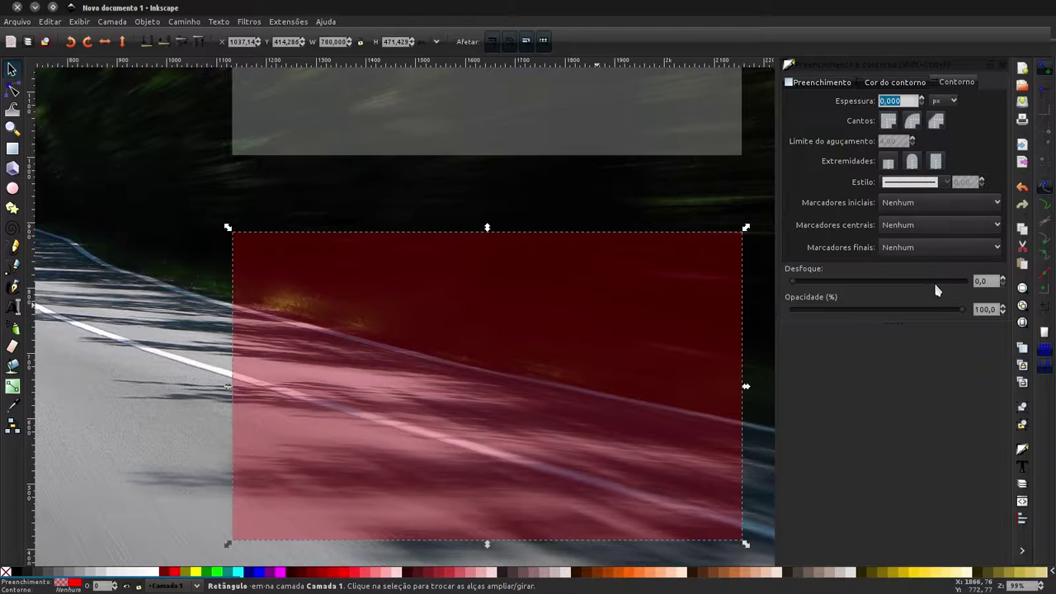
pyautogui.click(1002, 64)
pyautogui.press('5')
pyautogui.click(768, 351)
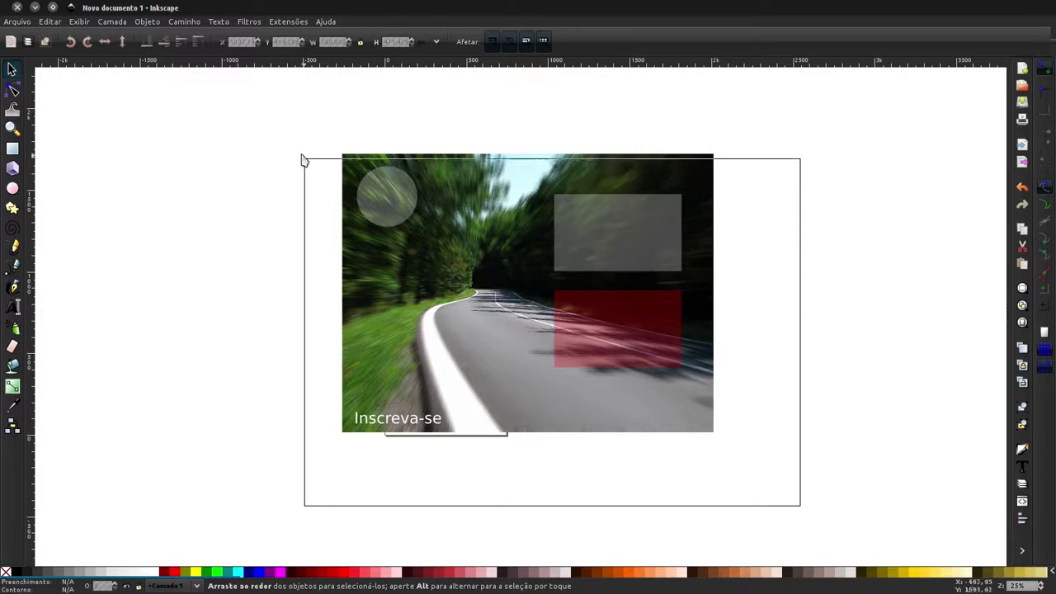
# Step: Delete the translucent circle from the photo and switch back to Blender
pyautogui.moveTo(800, 506); pyautogui.dragTo(303, 157)
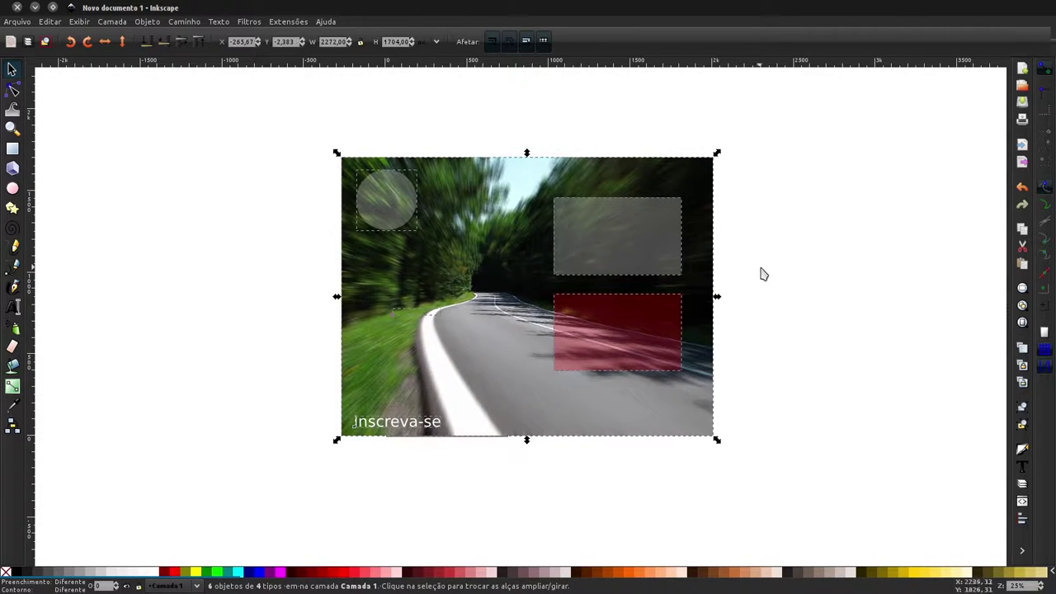
pyautogui.click(761, 273)
pyautogui.click(396, 221)
pyautogui.press('Delete')
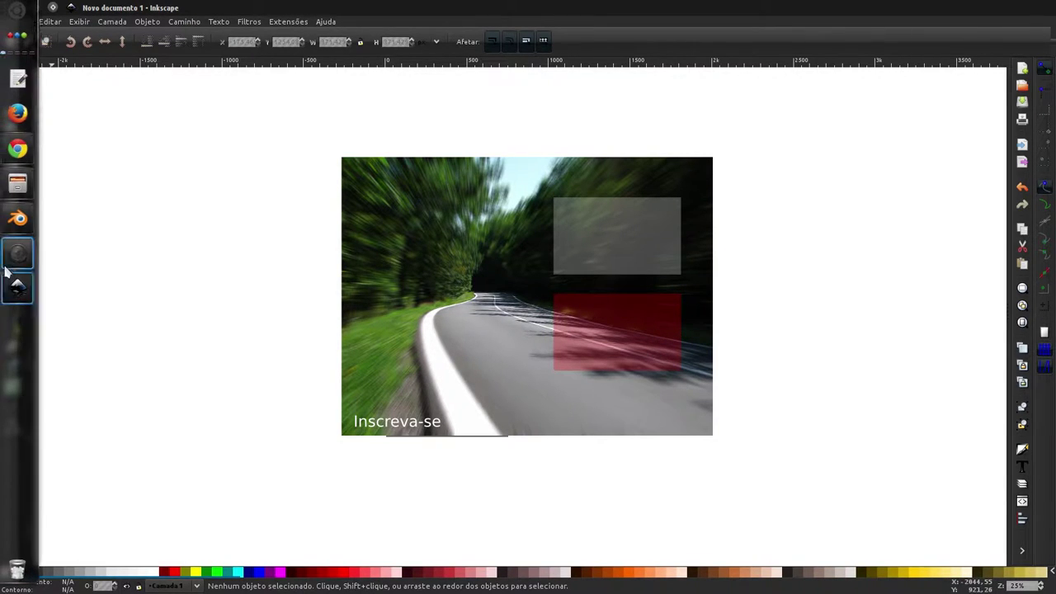
pyautogui.click(18, 218)
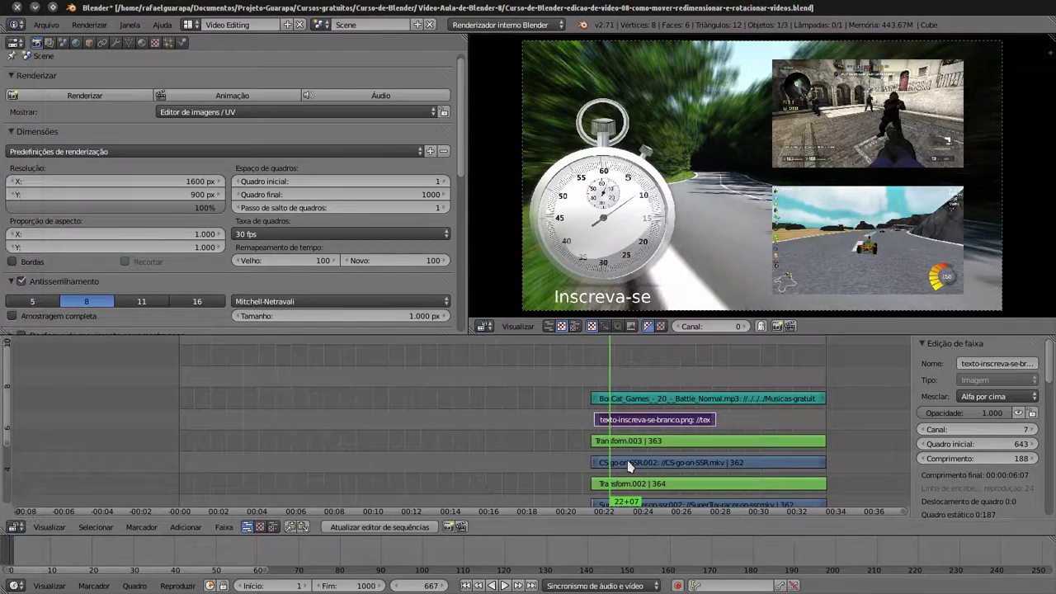